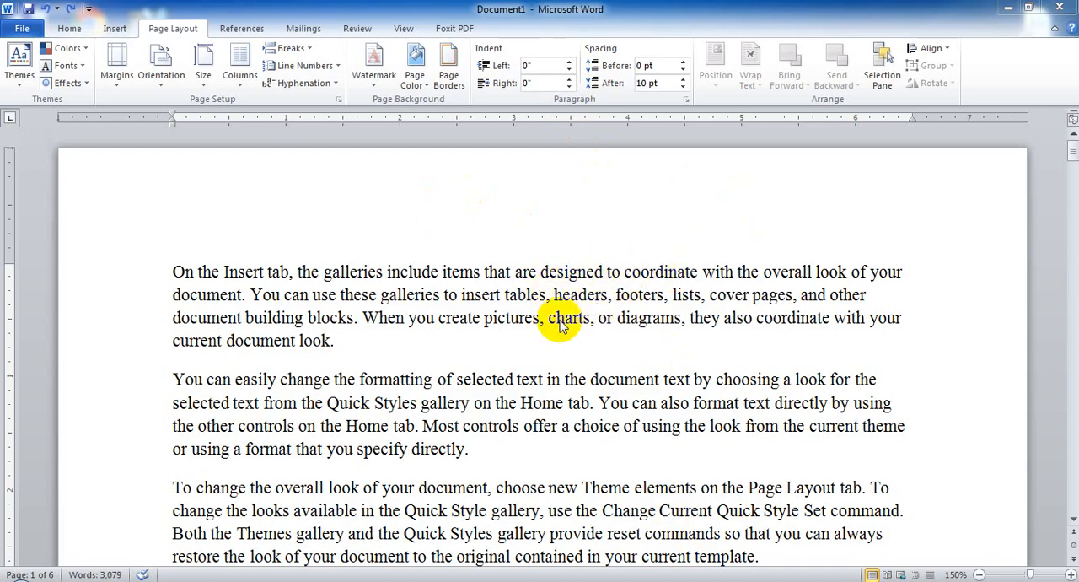
Look through the document's paragraphs and page breaks, returning to the beginning of the first page.
{"action": "scroll", "coordinate": [613, 317], "scroll_direction": "down", "scroll_amount": 15}
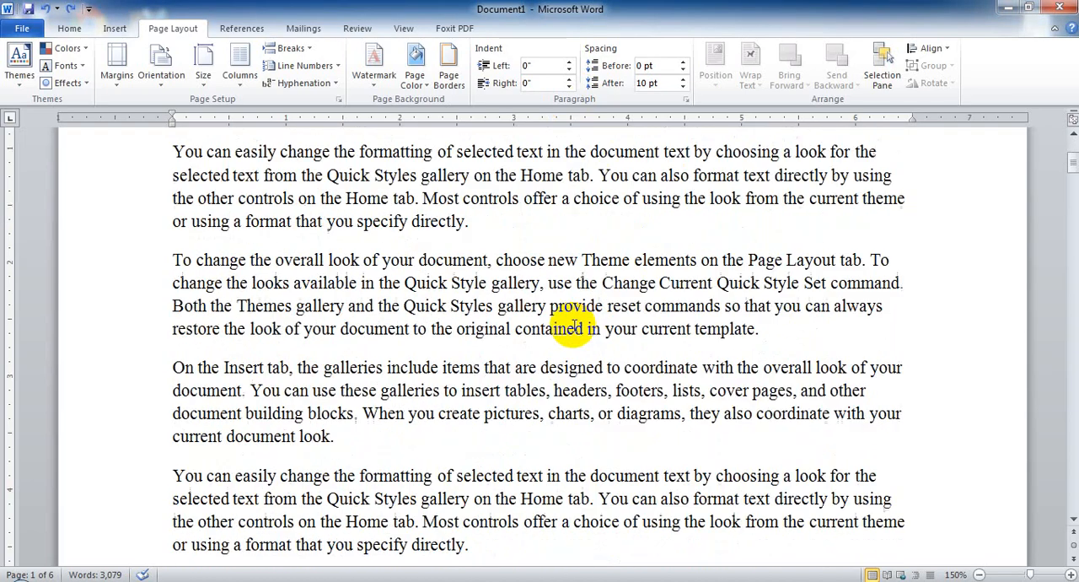
{"action": "scroll", "coordinate": [582, 328], "scroll_direction": "down", "scroll_amount": 10}
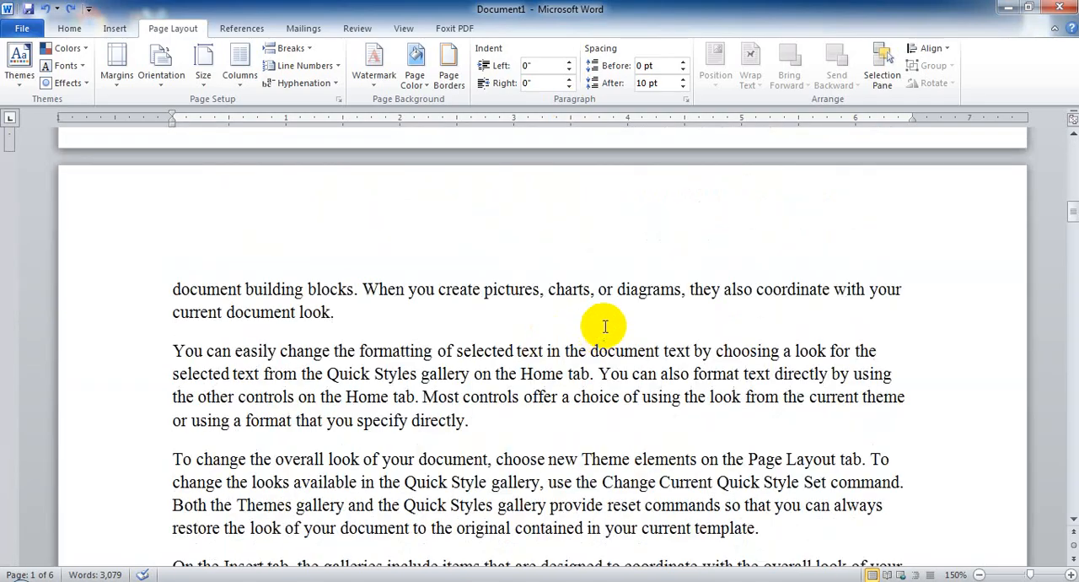
{"action": "scroll", "coordinate": [595, 336], "scroll_direction": "down", "scroll_amount": 8}
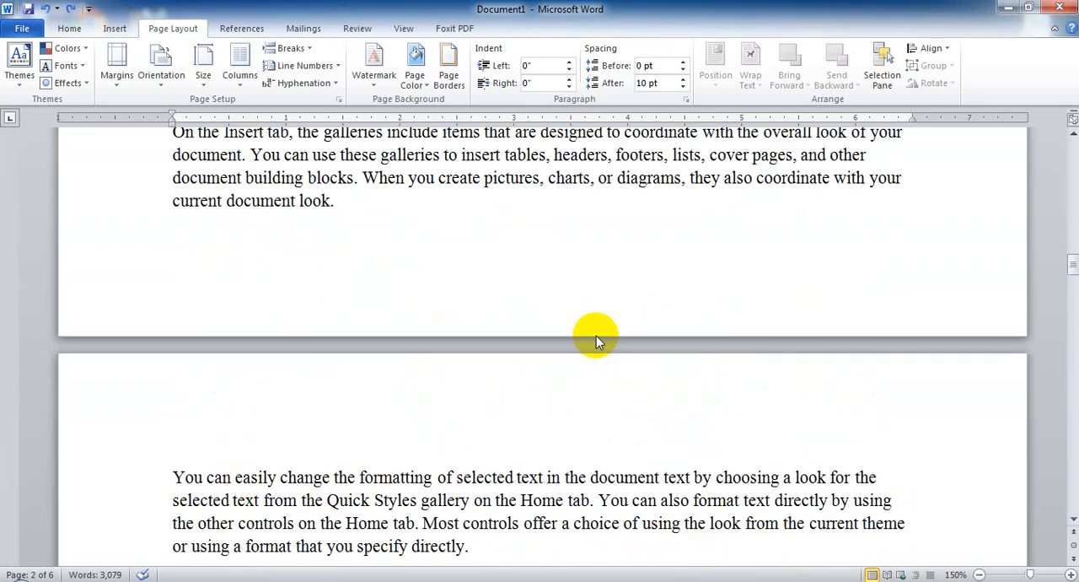
{"action": "key", "text": "ctrl+Home"}
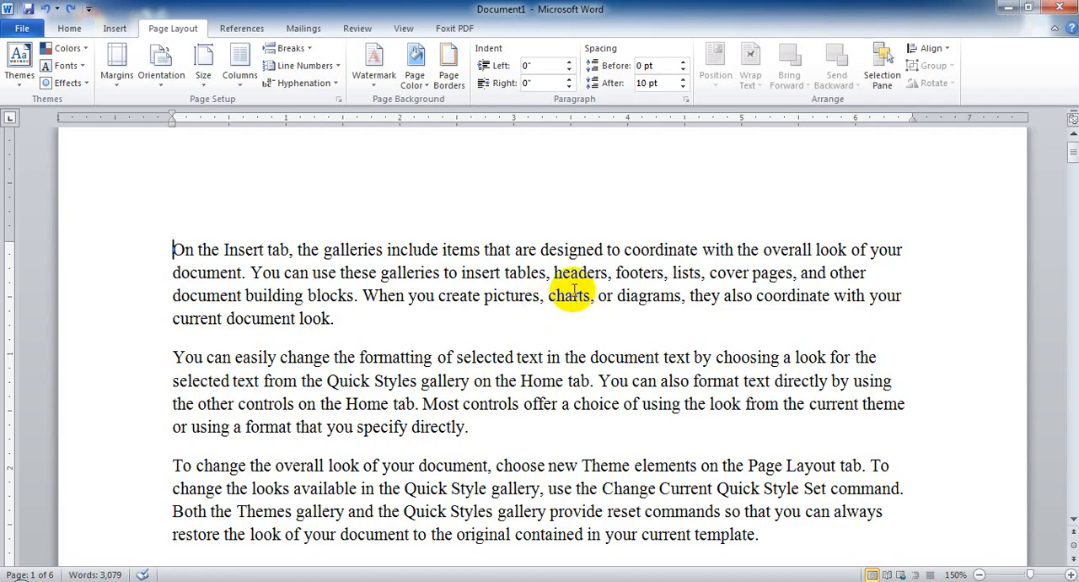
{"action": "left_click", "coordinate": [572, 296]}
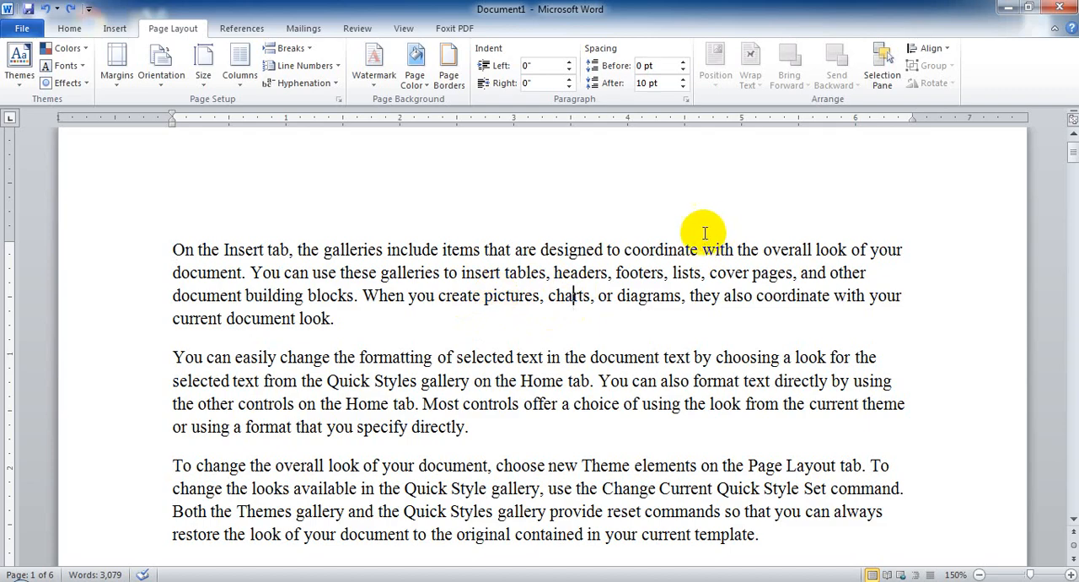
{"action": "left_click", "coordinate": [678, 268]}
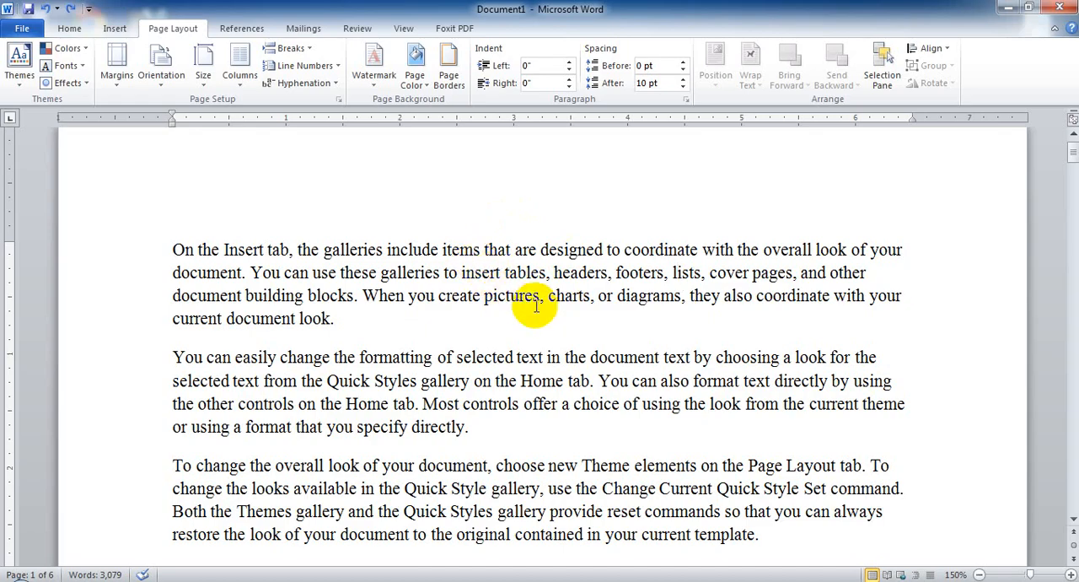
{"action": "scroll", "coordinate": [513, 373], "scroll_direction": "down", "scroll_amount": 7}
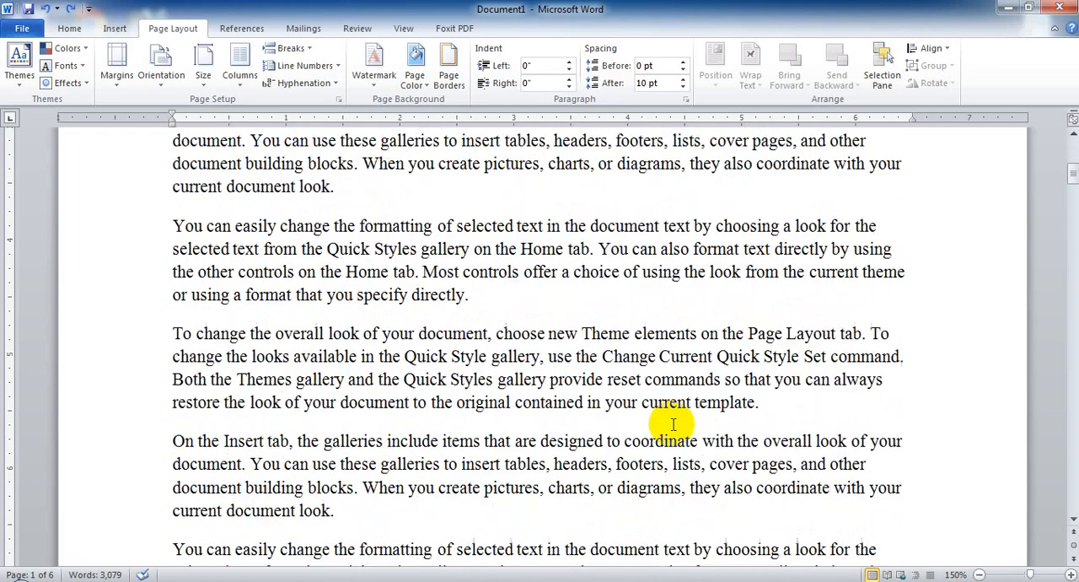
{"action": "scroll", "coordinate": [673, 424], "scroll_direction": "down", "scroll_amount": 5}
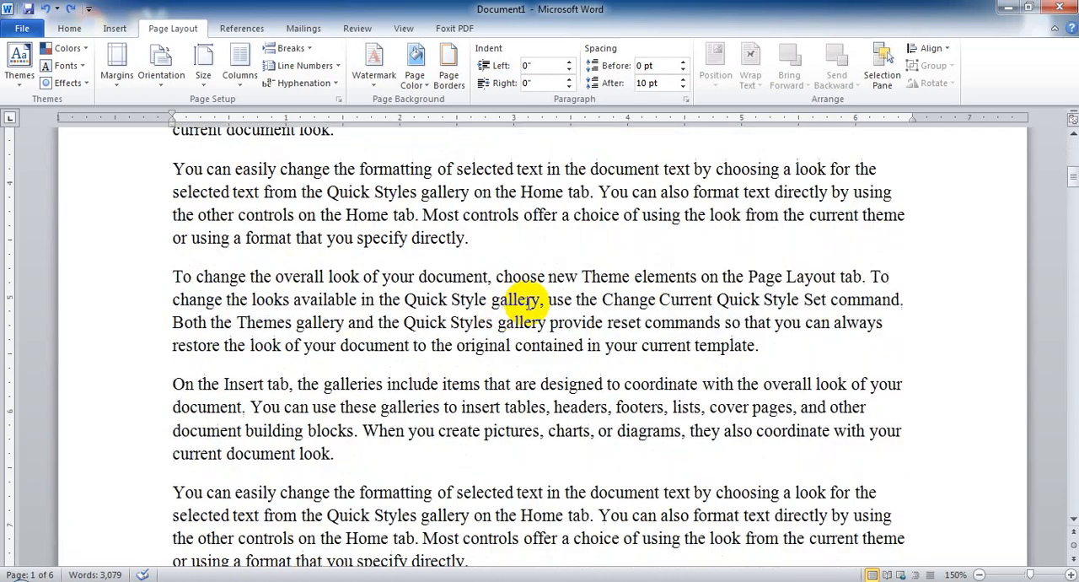
{"action": "scroll", "coordinate": [527, 304], "scroll_direction": "down", "scroll_amount": 5}
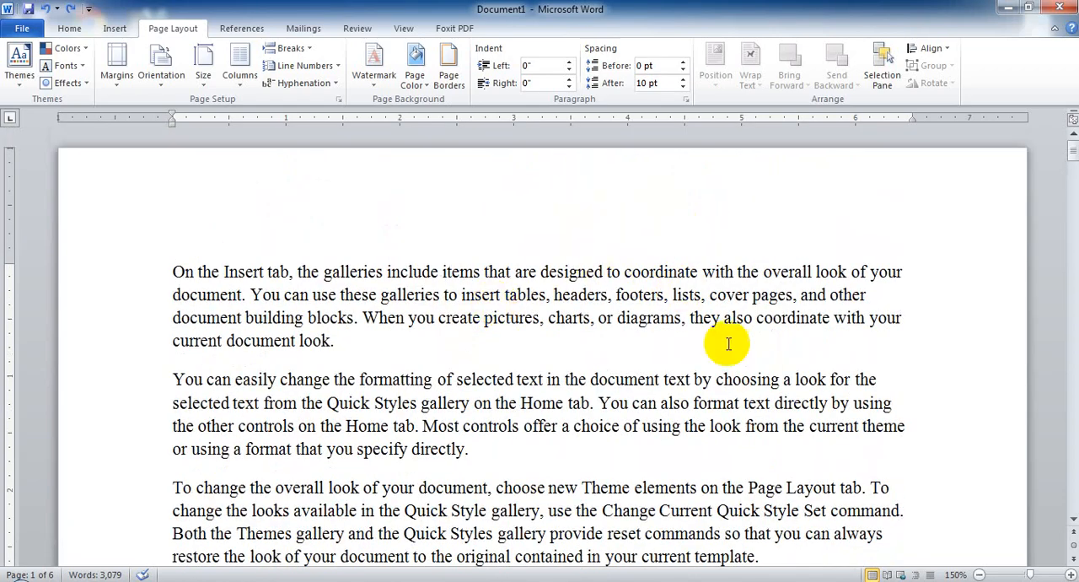
{"action": "left_click", "coordinate": [678, 292]}
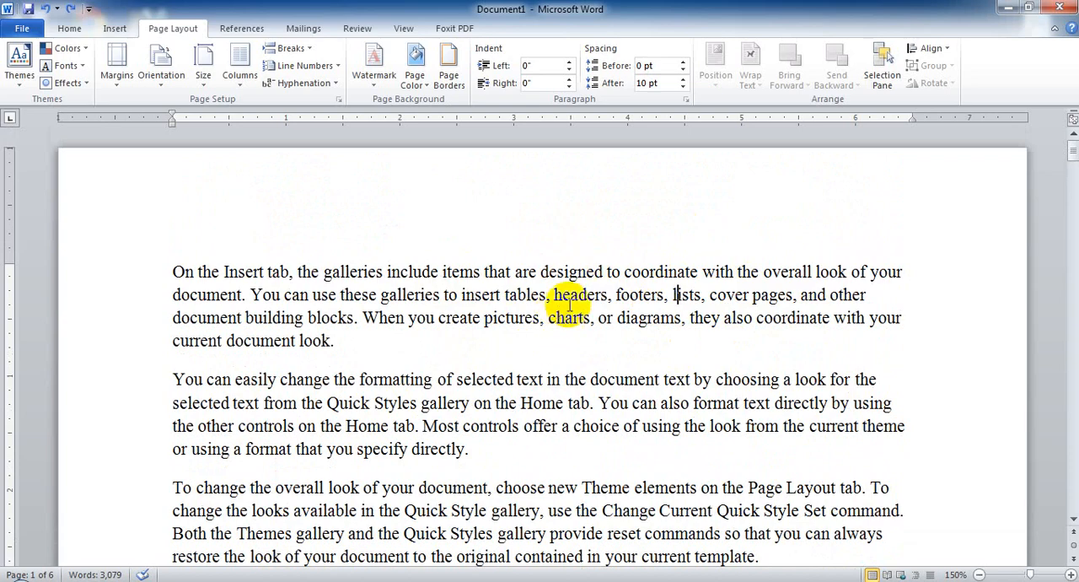
{"action": "left_click", "coordinate": [515, 271]}
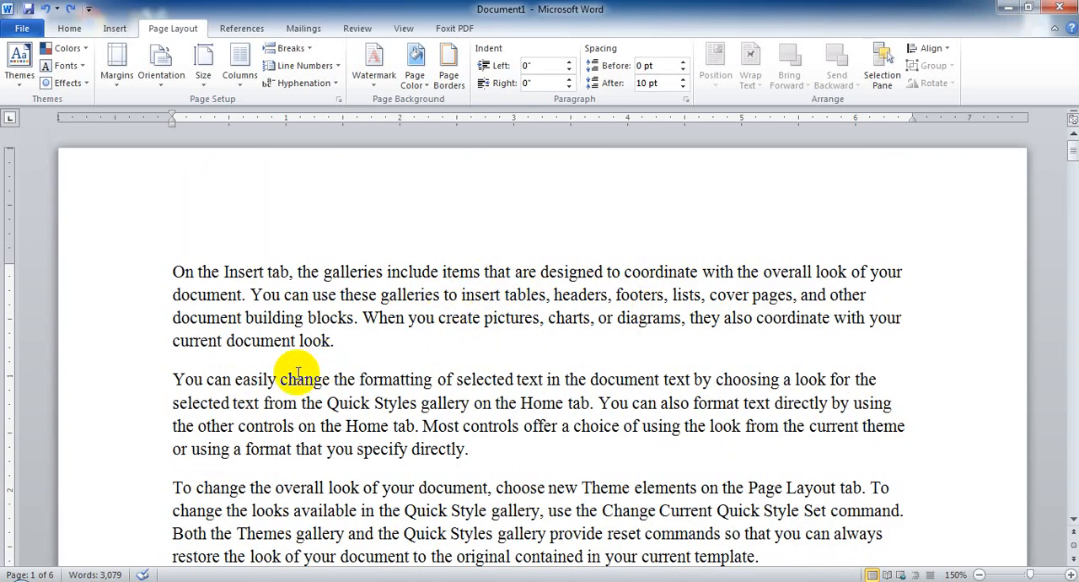
Review the page setup options and the standard paper sizes offered, and compare them with the document's current pages.
{"action": "left_click", "coordinate": [70, 28]}
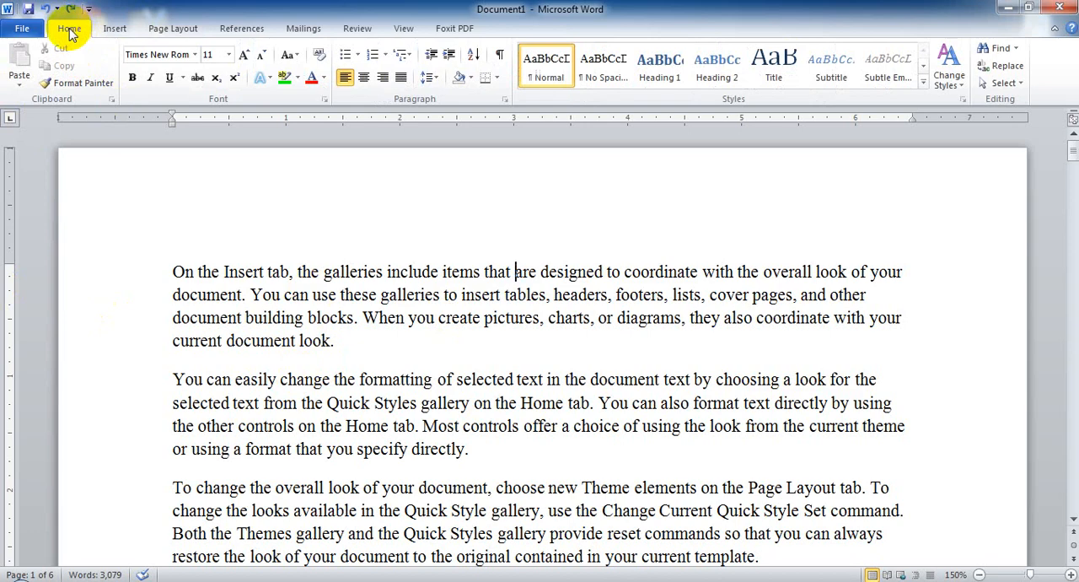
{"action": "left_click", "coordinate": [173, 29]}
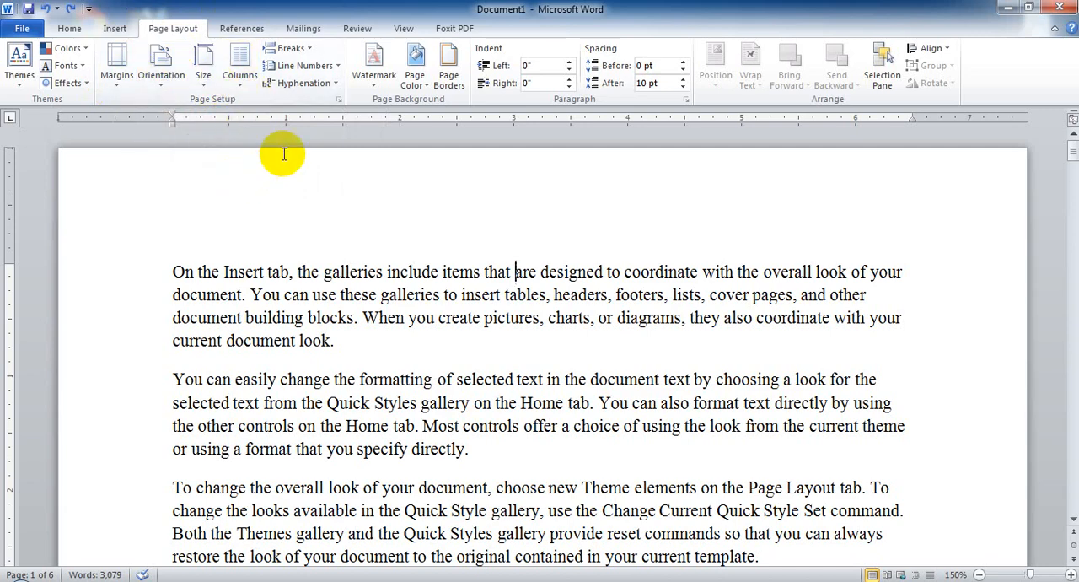
{"action": "left_click", "coordinate": [207, 78]}
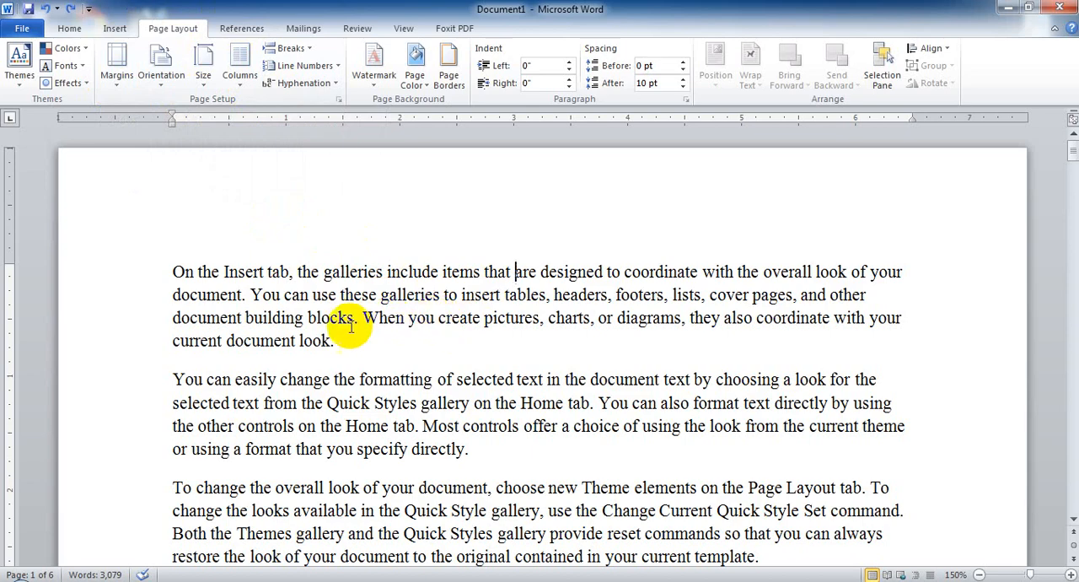
{"action": "left_click", "coordinate": [208, 78]}
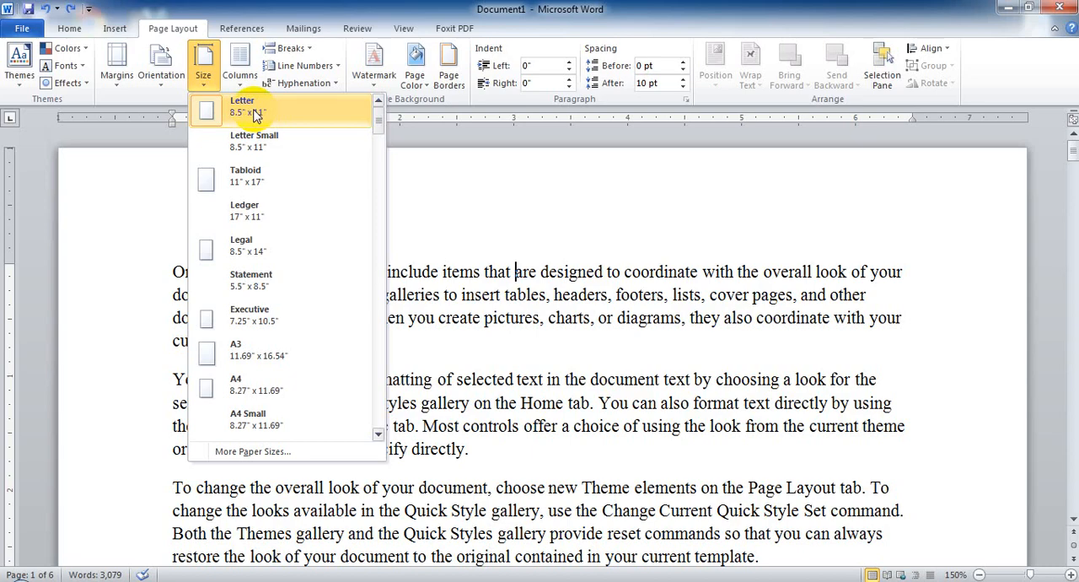
{"action": "left_click", "coordinate": [539, 287]}
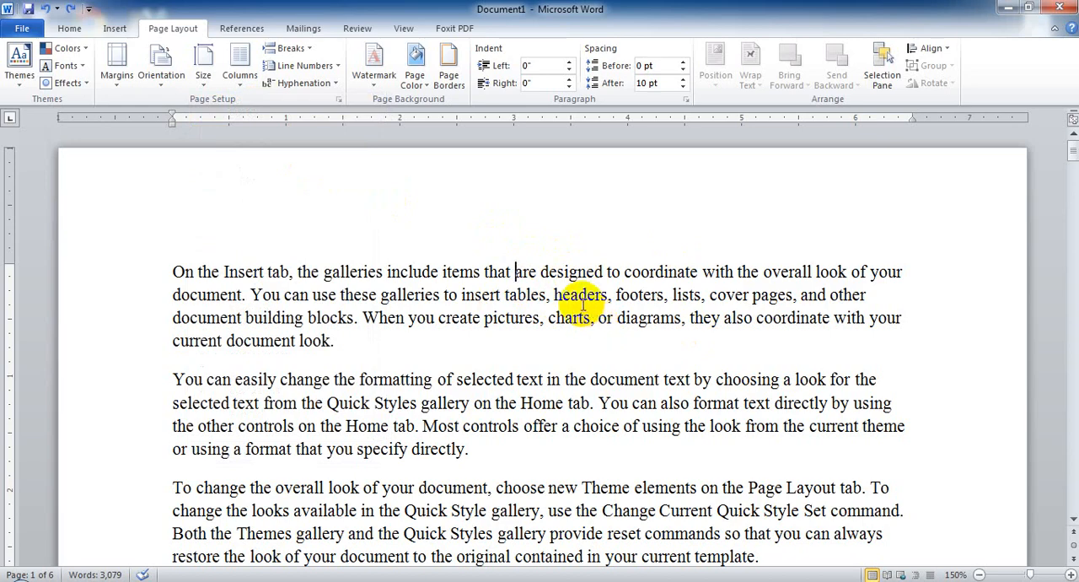
{"action": "left_click", "coordinate": [205, 71]}
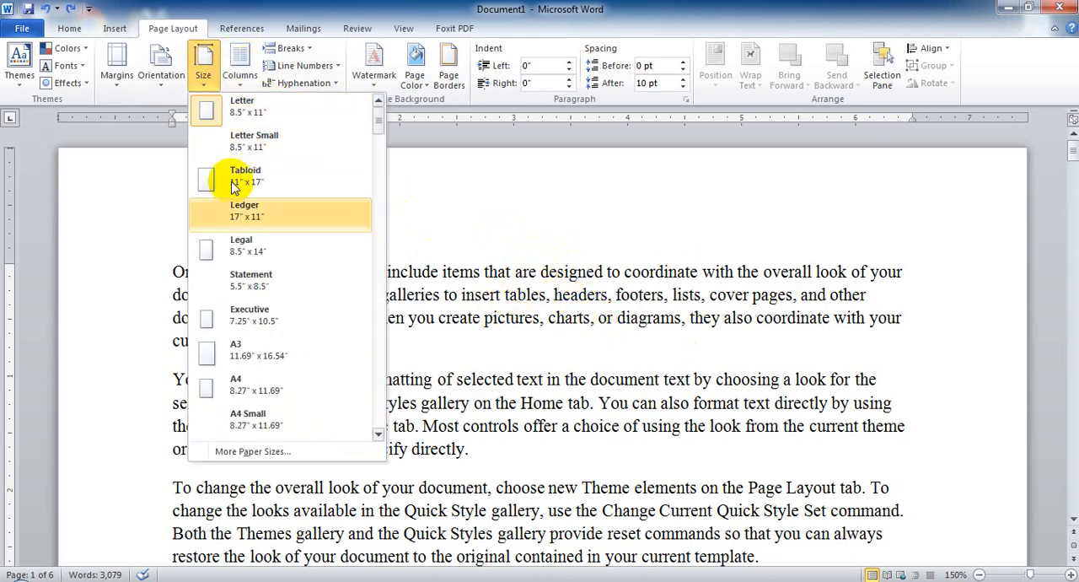
{"action": "left_click", "coordinate": [563, 278]}
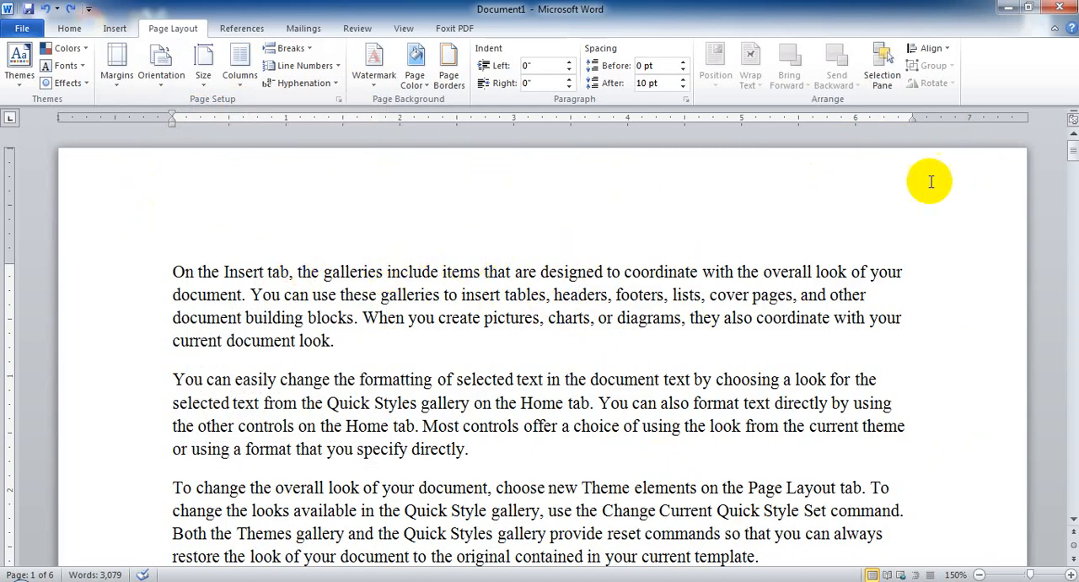
{"action": "scroll", "coordinate": [624, 388], "scroll_direction": "down", "scroll_amount": 2}
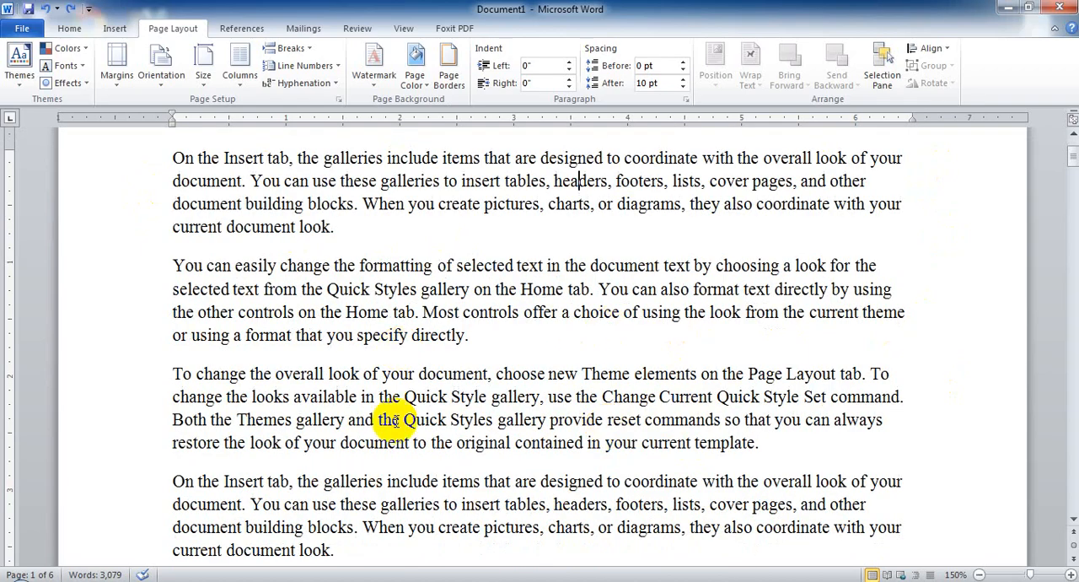
{"action": "scroll", "coordinate": [456, 388], "scroll_direction": "down", "scroll_amount": 4}
{"action": "scroll", "coordinate": [523, 377], "scroll_direction": "up", "scroll_amount": 6}
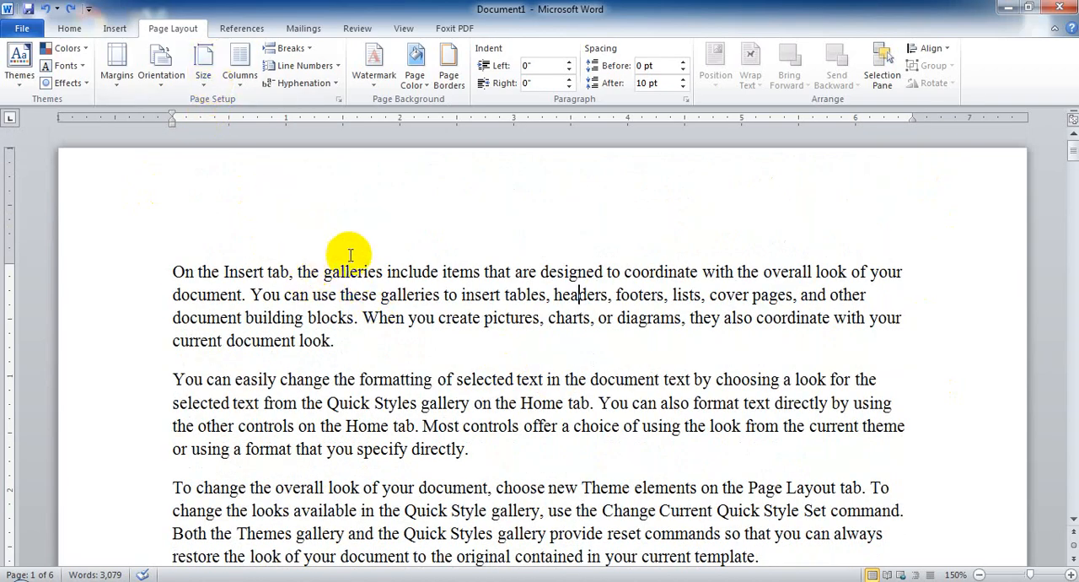
Browse the available paper sizes, from Letter and A4 to the note and envelope formats, without choosing one.
{"action": "left_click", "coordinate": [204, 66]}
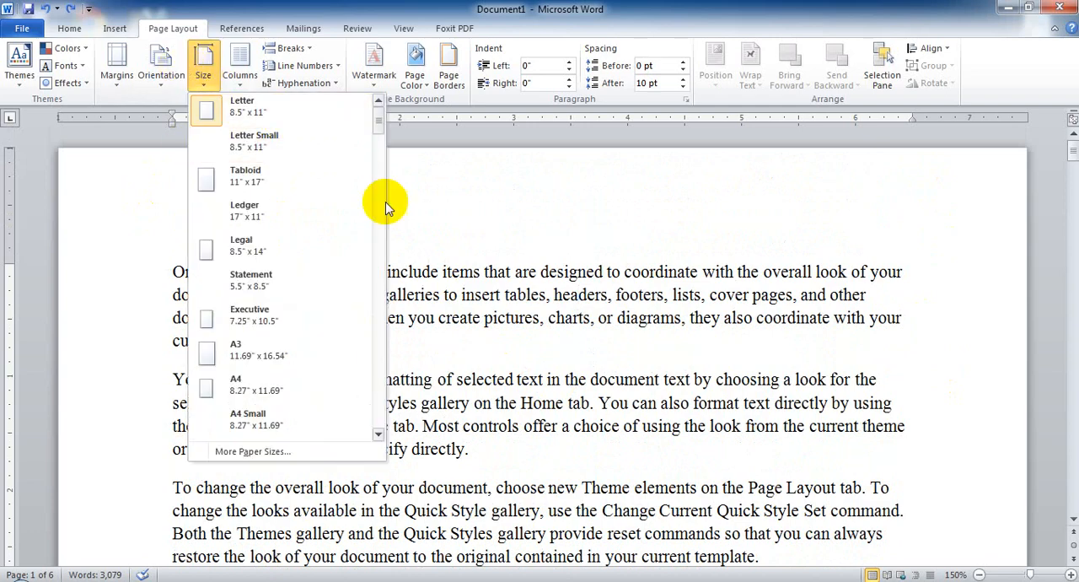
{"action": "left_click", "coordinate": [579, 296]}
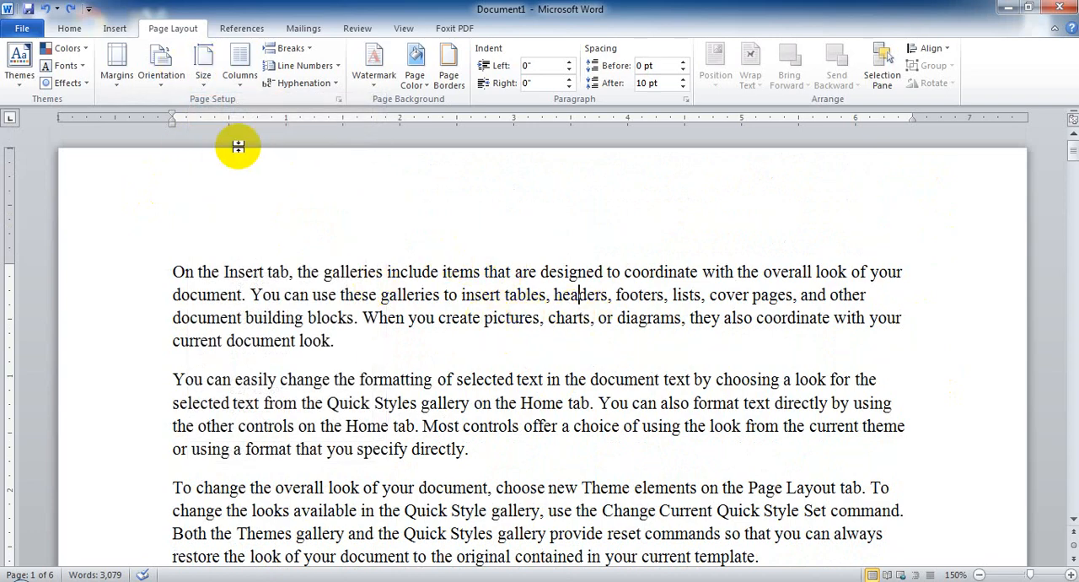
{"action": "left_click", "coordinate": [206, 57]}
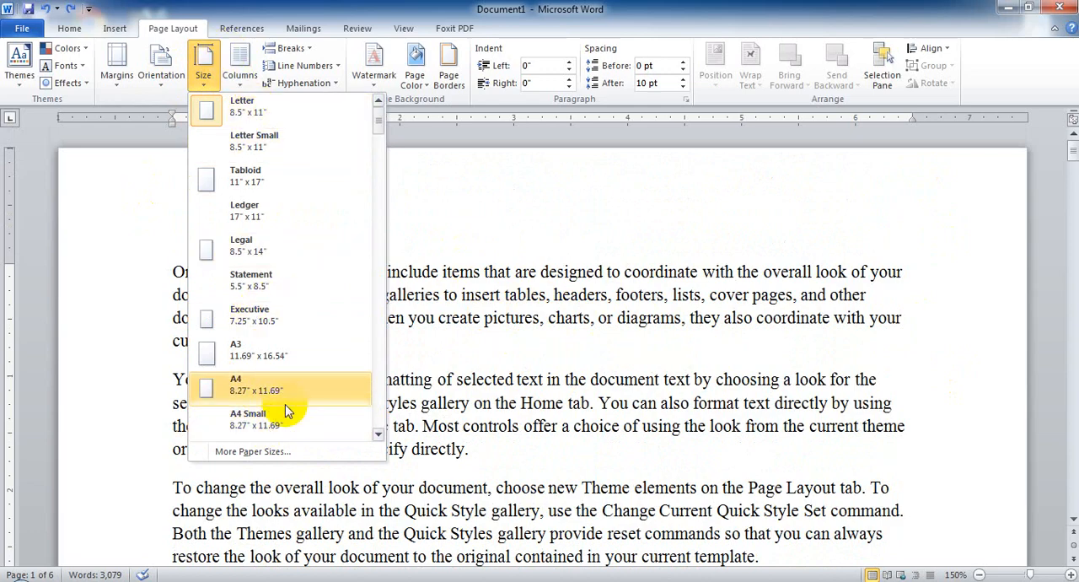
{"action": "left_click", "coordinate": [481, 402]}
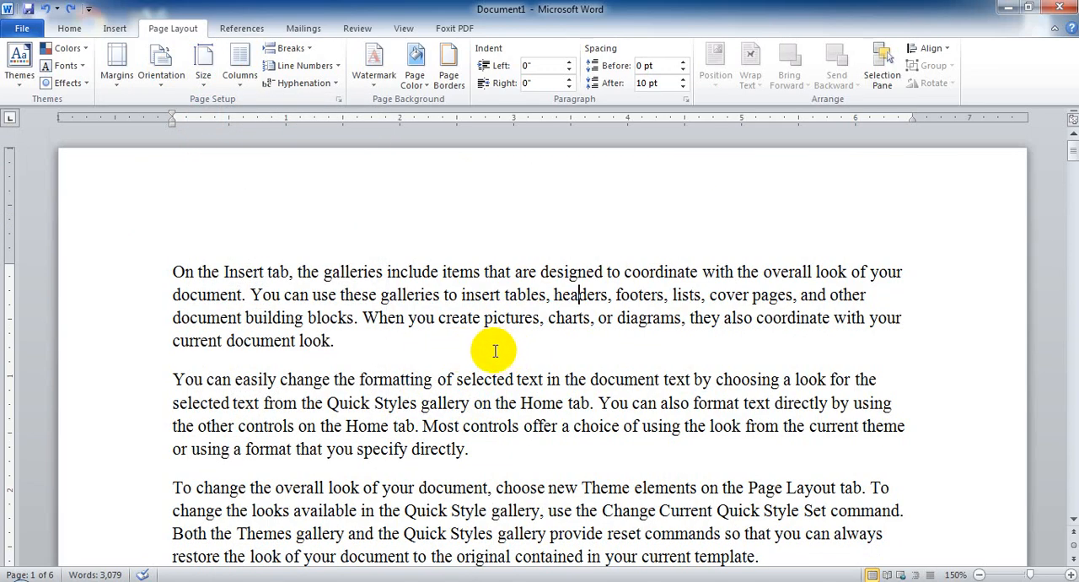
{"action": "left_click", "coordinate": [208, 81]}
{"action": "left_click", "coordinate": [654, 253]}
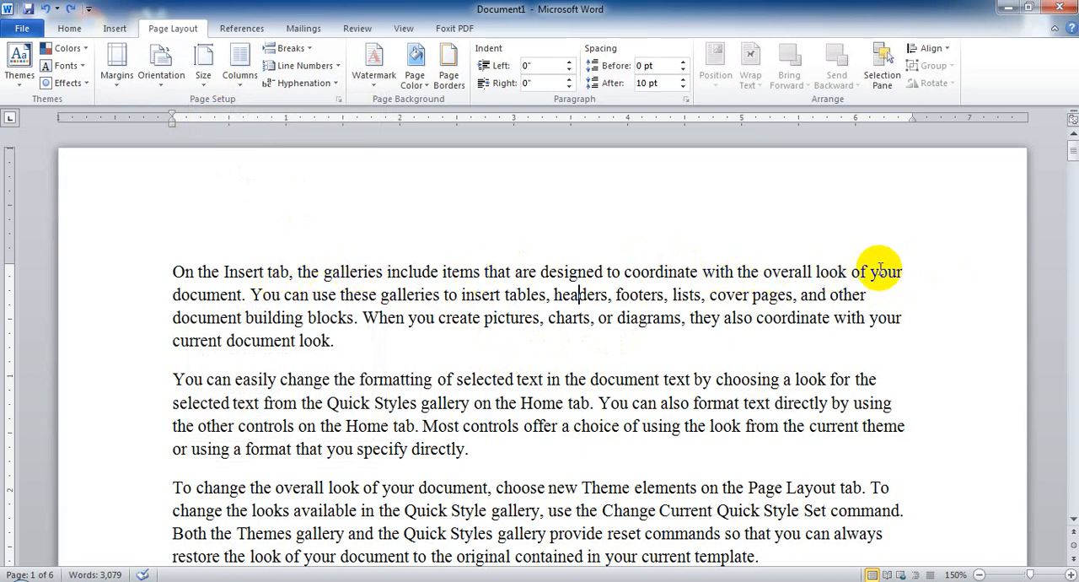
{"action": "left_click", "coordinate": [198, 294]}
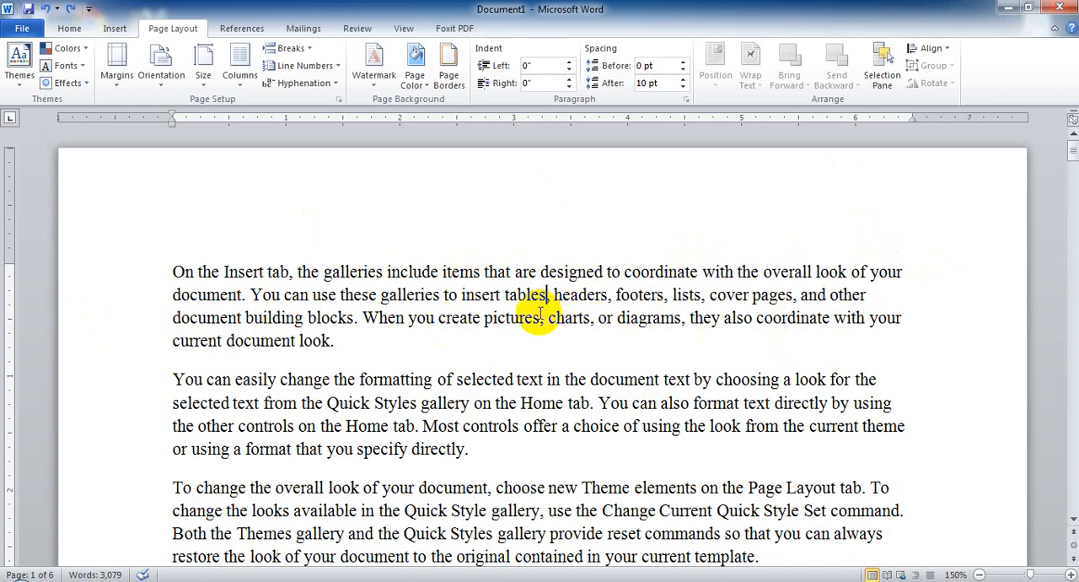
{"action": "left_click", "coordinate": [207, 72]}
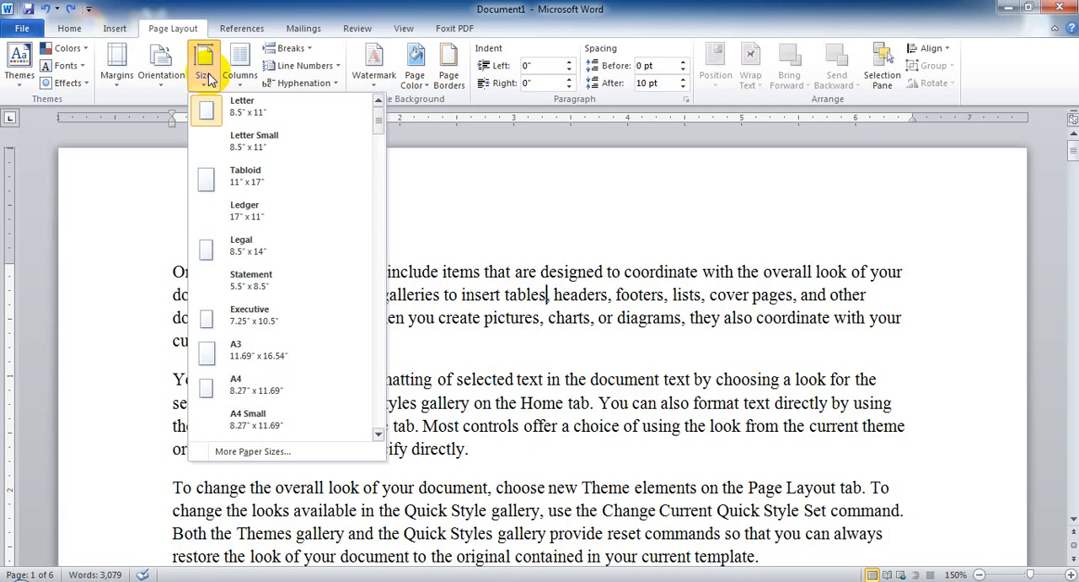
{"action": "scroll", "coordinate": [275, 270], "scroll_direction": "down", "scroll_amount": 4}
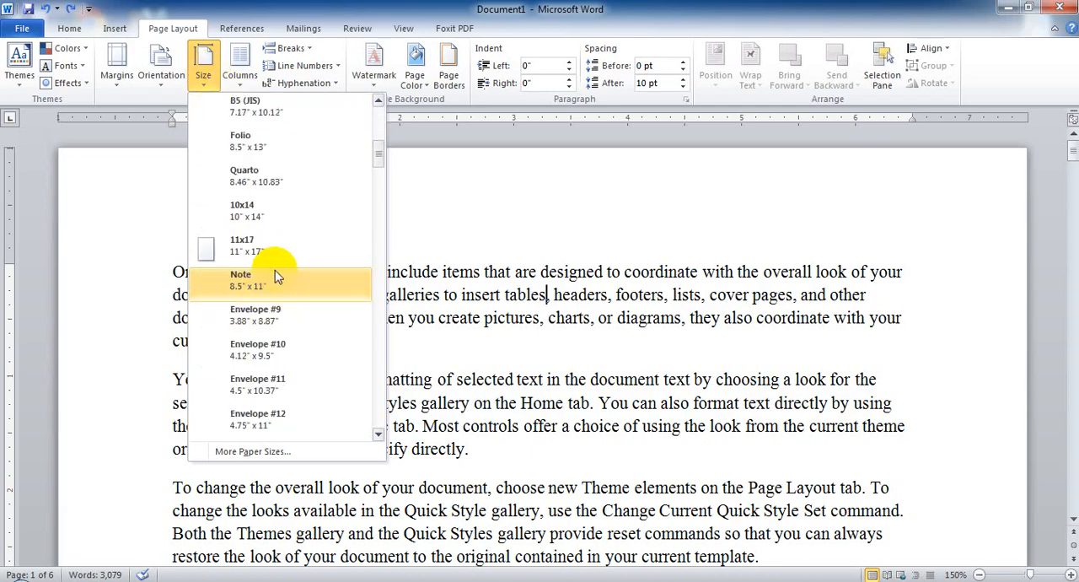
{"action": "scroll", "coordinate": [274, 267], "scroll_direction": "up", "scroll_amount": 3}
{"action": "scroll", "coordinate": [274, 267], "scroll_direction": "up", "scroll_amount": 1}
{"action": "left_click", "coordinate": [489, 299]}
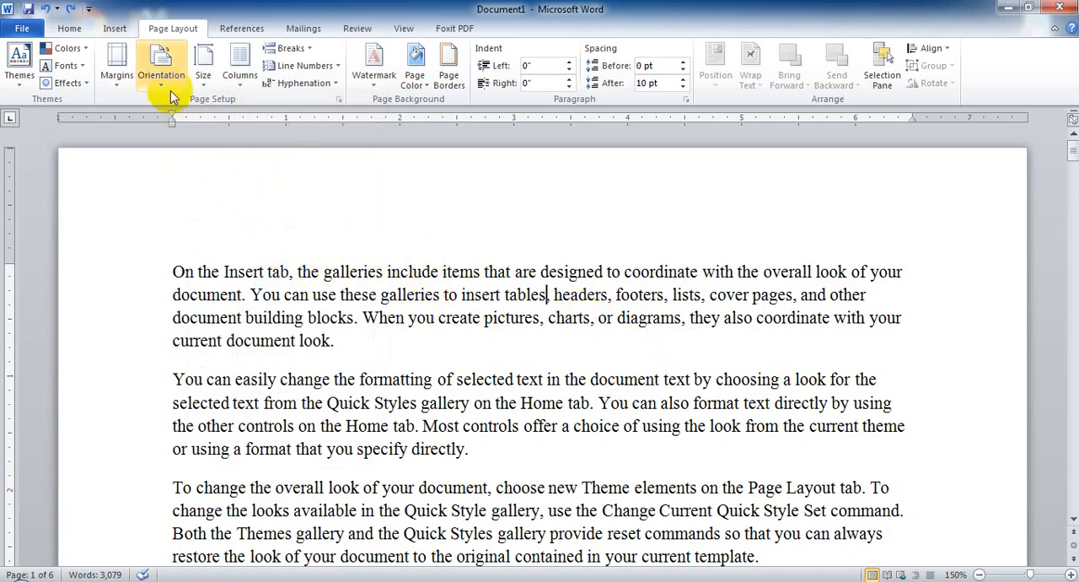
{"action": "left_click", "coordinate": [203, 57]}
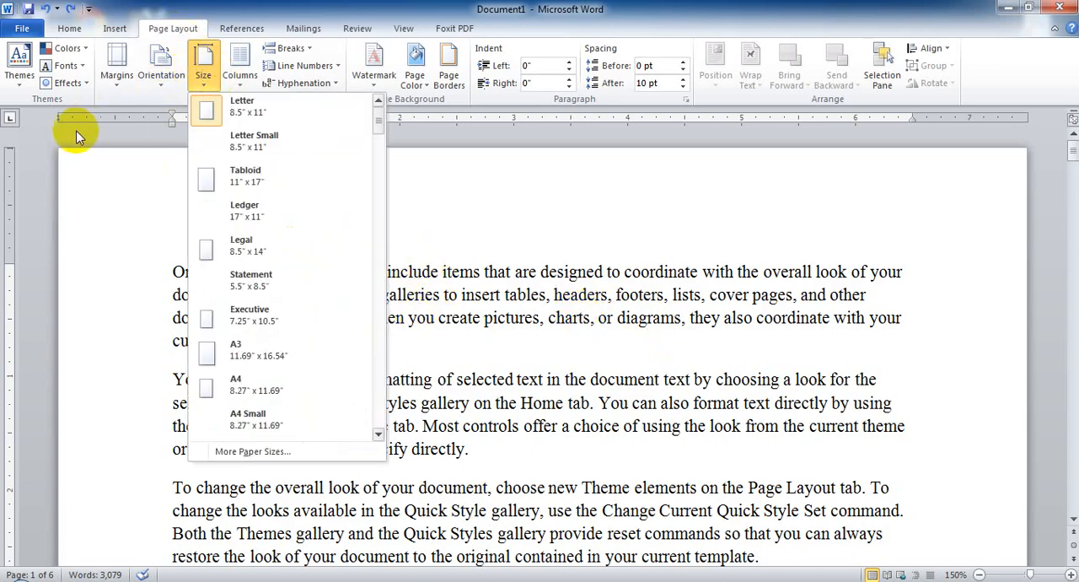
{"action": "left_click", "coordinate": [109, 211]}
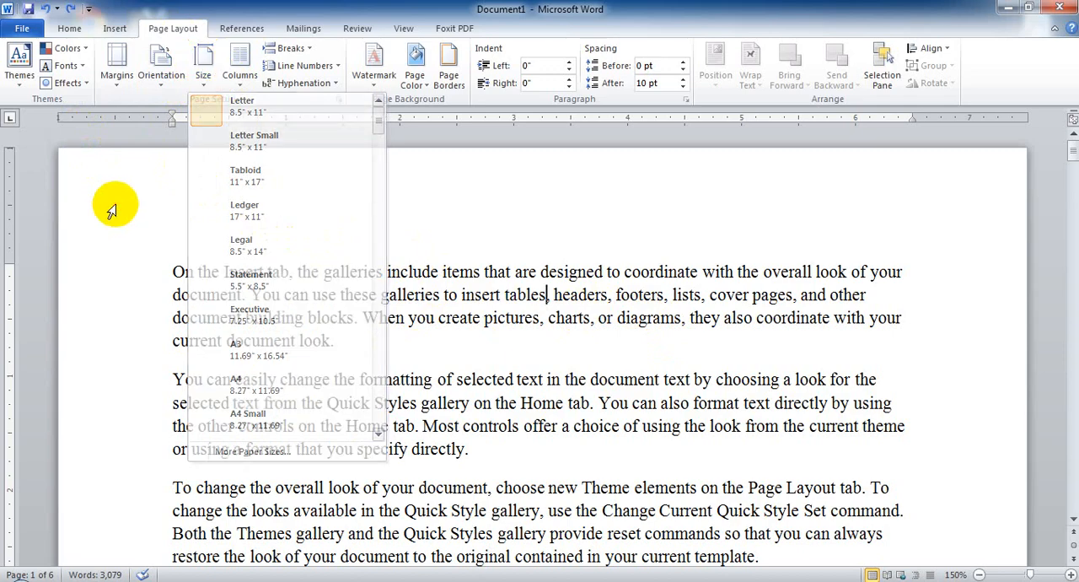
Set the document's paper size to A4 (8.27" x 11.69") and its page orientation to Landscape.
{"action": "left_click", "coordinate": [207, 78]}
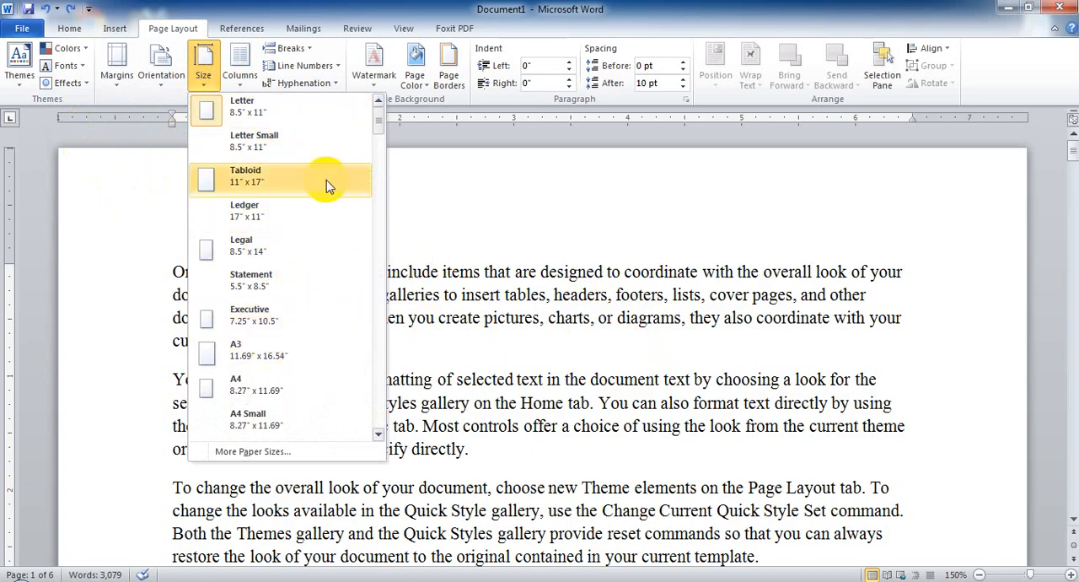
{"action": "left_click", "coordinate": [273, 393]}
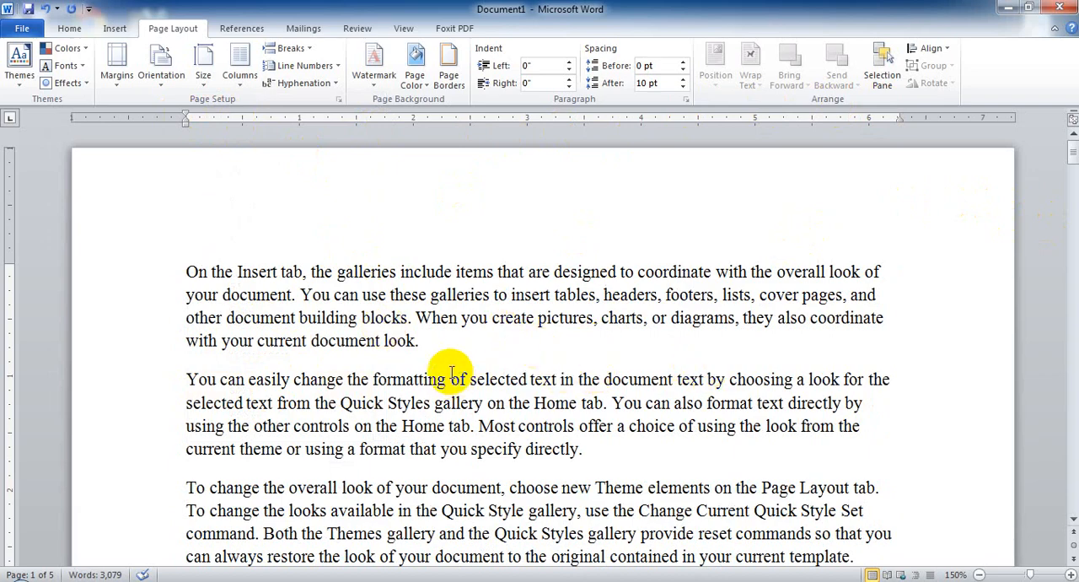
{"action": "left_click", "coordinate": [171, 76]}
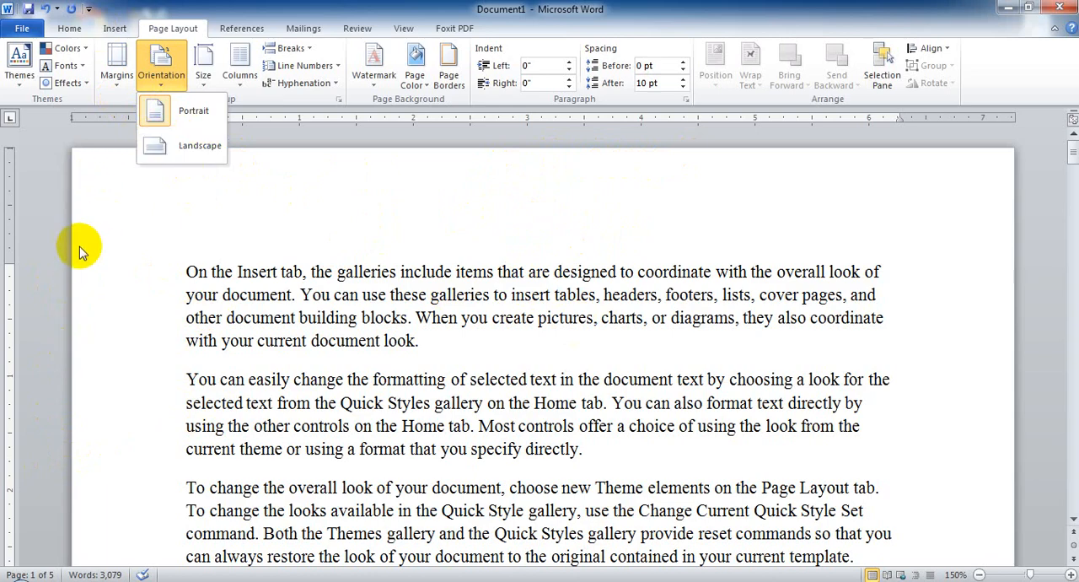
{"action": "left_click", "coordinate": [184, 152]}
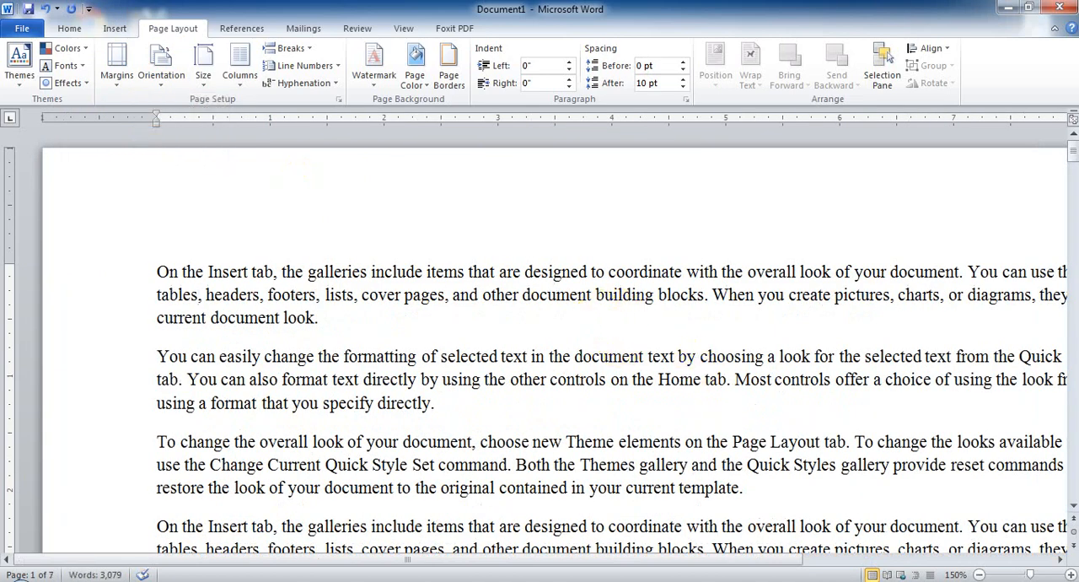
Zoom the document out to 60% and set its page orientation to Portrait.
{"action": "left_click", "coordinate": [979, 574]}
{"action": "left_click", "coordinate": [978, 574]}
{"action": "left_click", "coordinate": [978, 574]}
{"action": "left_click", "coordinate": [979, 574]}
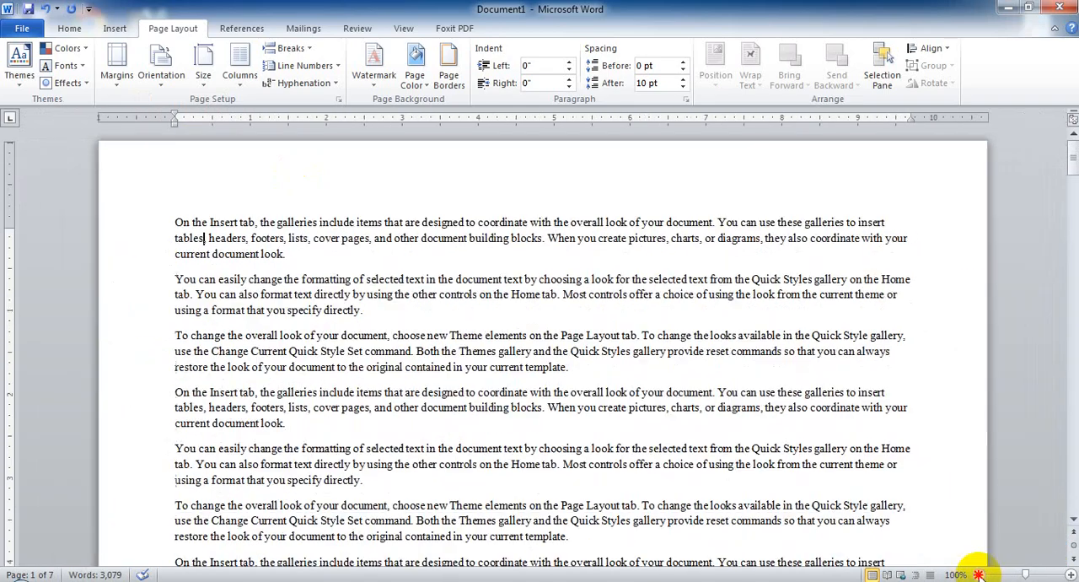
{"action": "left_click", "coordinate": [978, 575]}
{"action": "left_click", "coordinate": [978, 574]}
{"action": "left_click", "coordinate": [979, 575]}
{"action": "left_click", "coordinate": [978, 574]}
{"action": "left_click", "coordinate": [978, 574]}
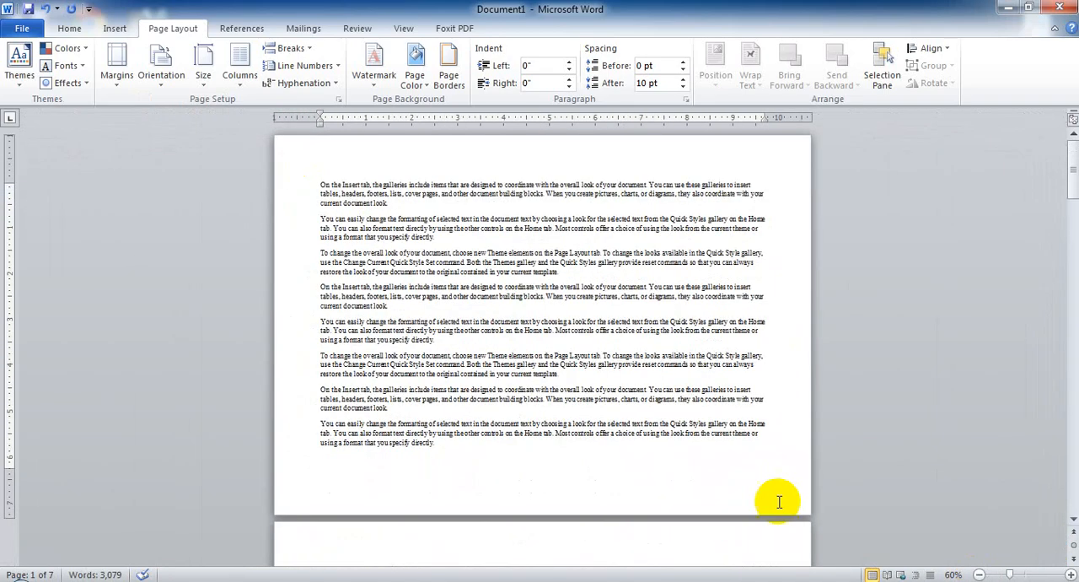
{"action": "left_click", "coordinate": [161, 66]}
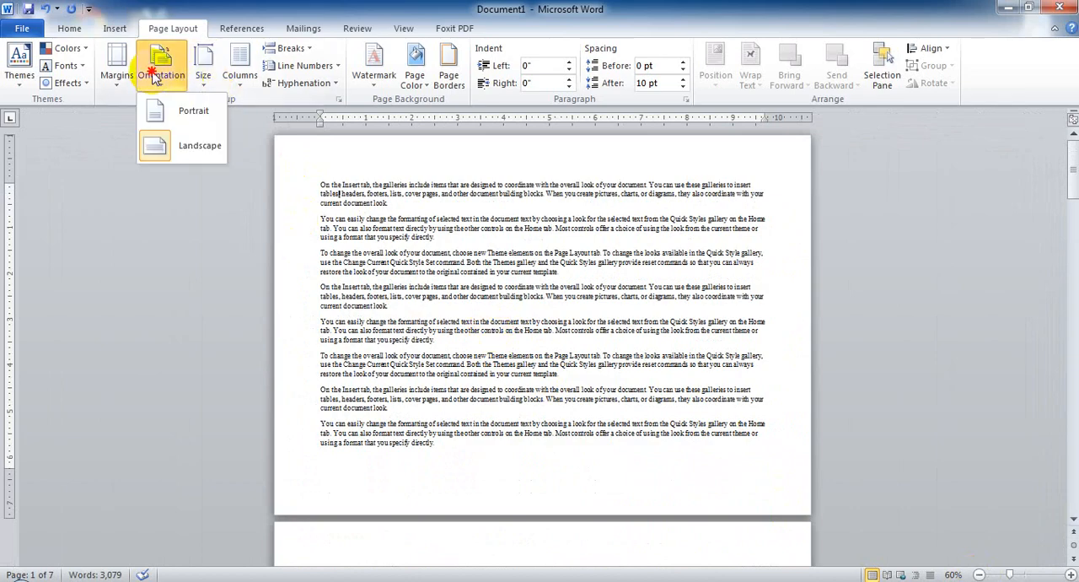
{"action": "left_click", "coordinate": [193, 118]}
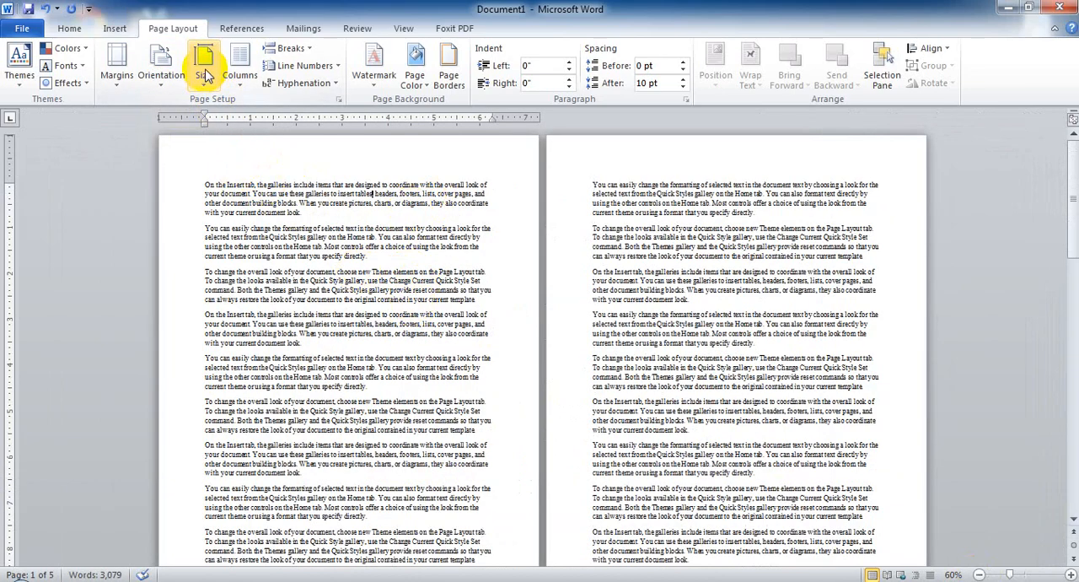
Compare Landscape and Portrait by switching the pages between them, checking the paper sizes in between, and finish in Portrait.
{"action": "left_click", "coordinate": [161, 65]}
{"action": "left_click", "coordinate": [215, 150]}
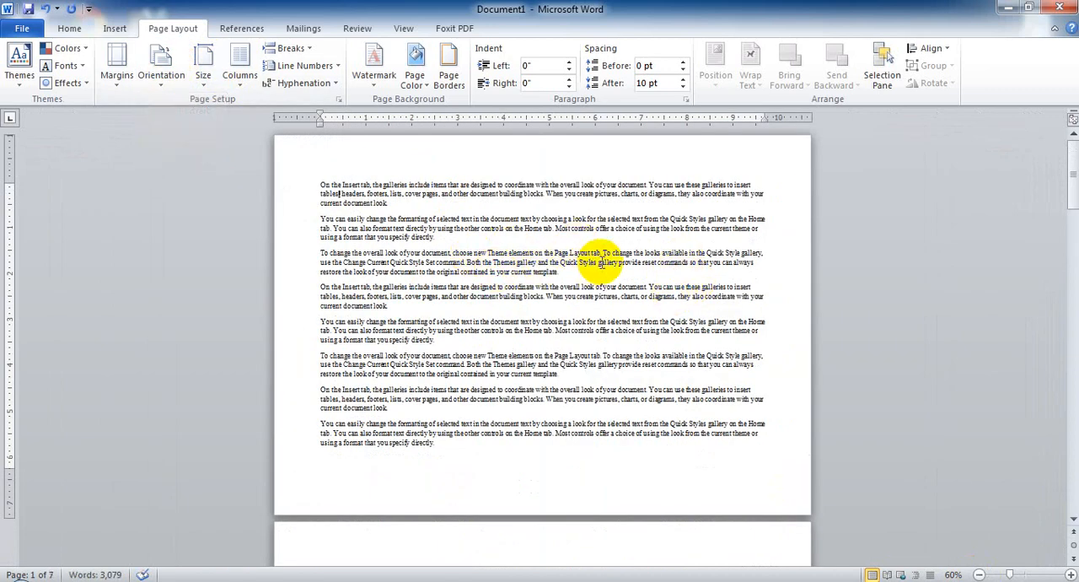
{"action": "left_click", "coordinate": [161, 66]}
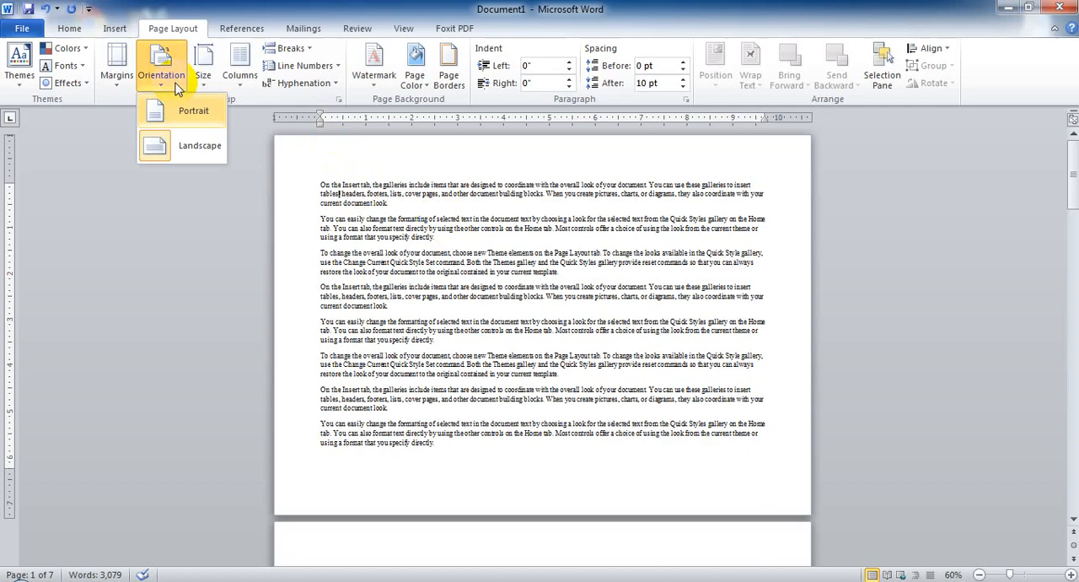
{"action": "left_click", "coordinate": [210, 115]}
{"action": "left_click", "coordinate": [204, 74]}
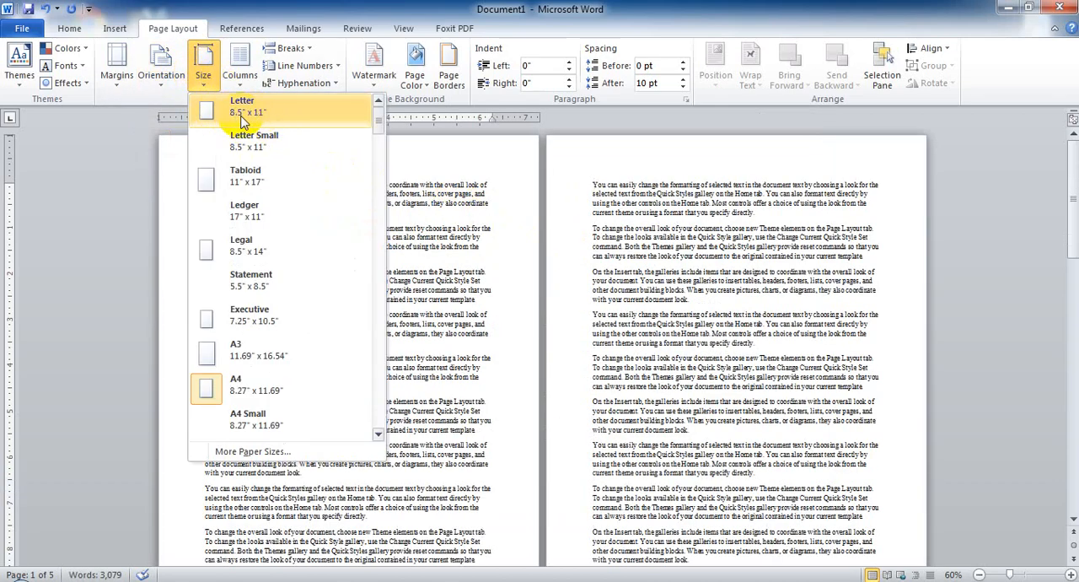
{"action": "left_click", "coordinate": [175, 85]}
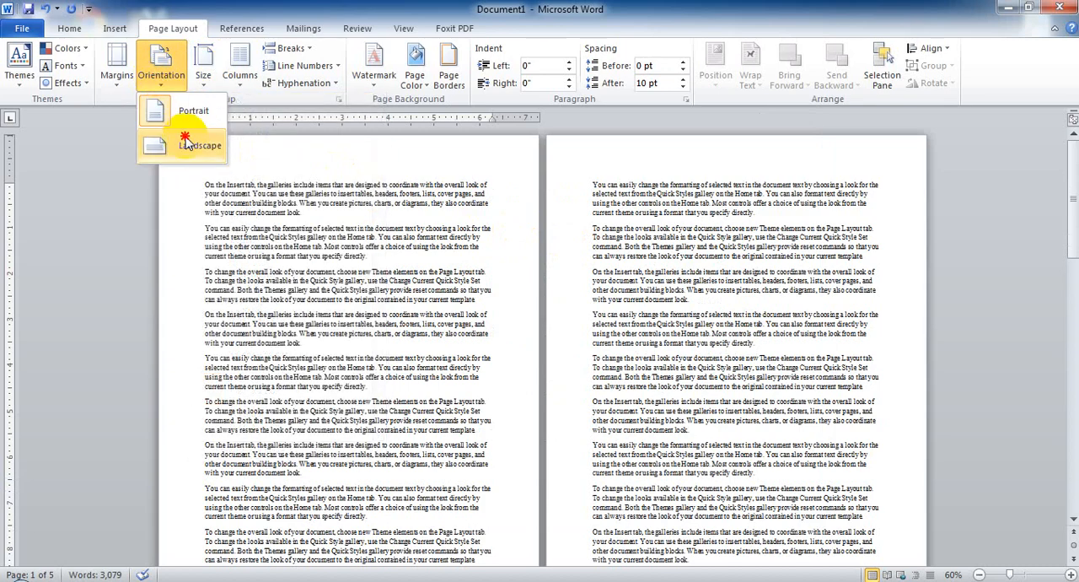
{"action": "left_click", "coordinate": [209, 155]}
{"action": "left_click", "coordinate": [201, 80]}
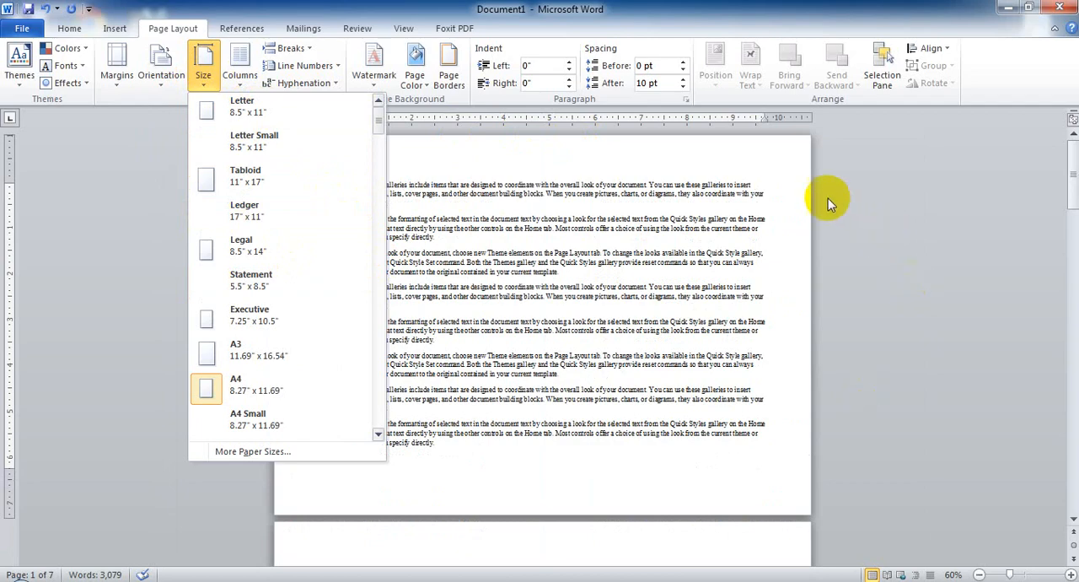
{"action": "left_click", "coordinate": [161, 68]}
{"action": "left_click", "coordinate": [190, 113]}
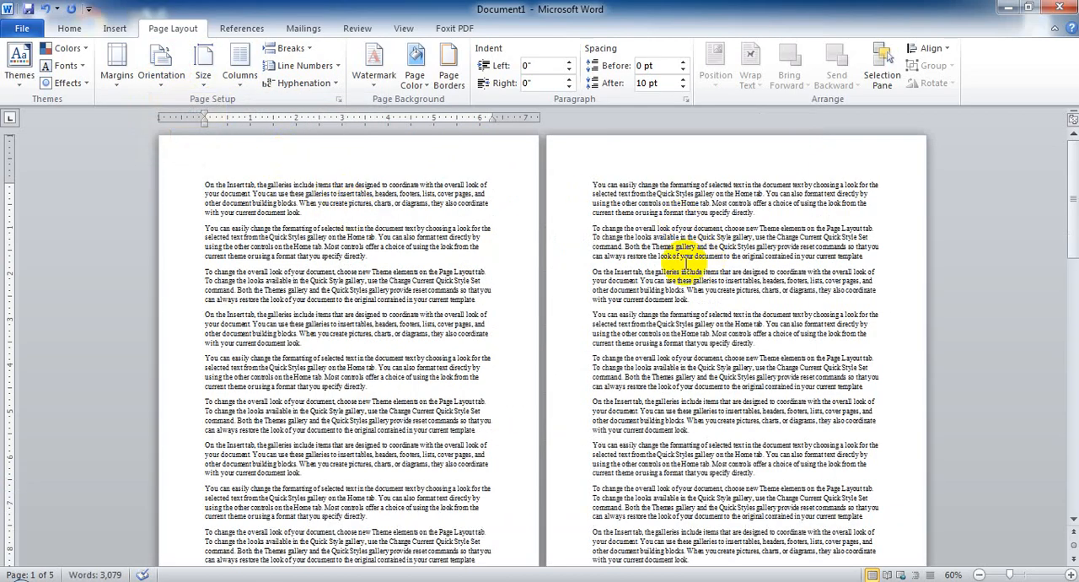
Enlarge the view to 150% and examine the blank margins around the text on the first page.
{"action": "left_click", "coordinate": [1070, 574]}
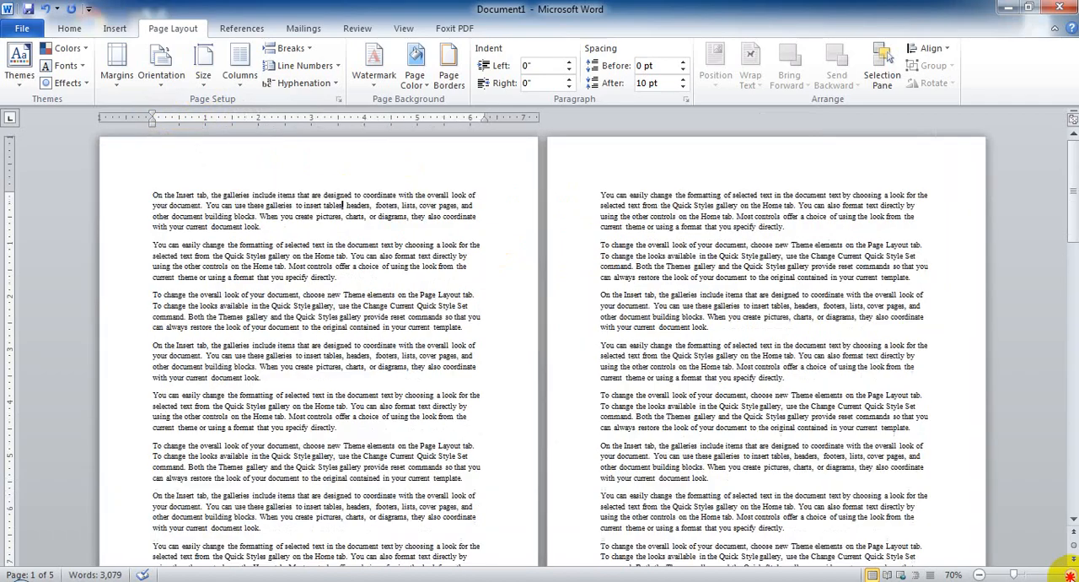
{"action": "left_click", "coordinate": [1070, 574]}
{"action": "left_click", "coordinate": [1070, 574]}
{"action": "left_click", "coordinate": [1070, 574]}
{"action": "left_click", "coordinate": [1070, 574]}
{"action": "left_click", "coordinate": [1070, 575]}
{"action": "left_click", "coordinate": [1071, 574]}
{"action": "left_click", "coordinate": [1071, 574]}
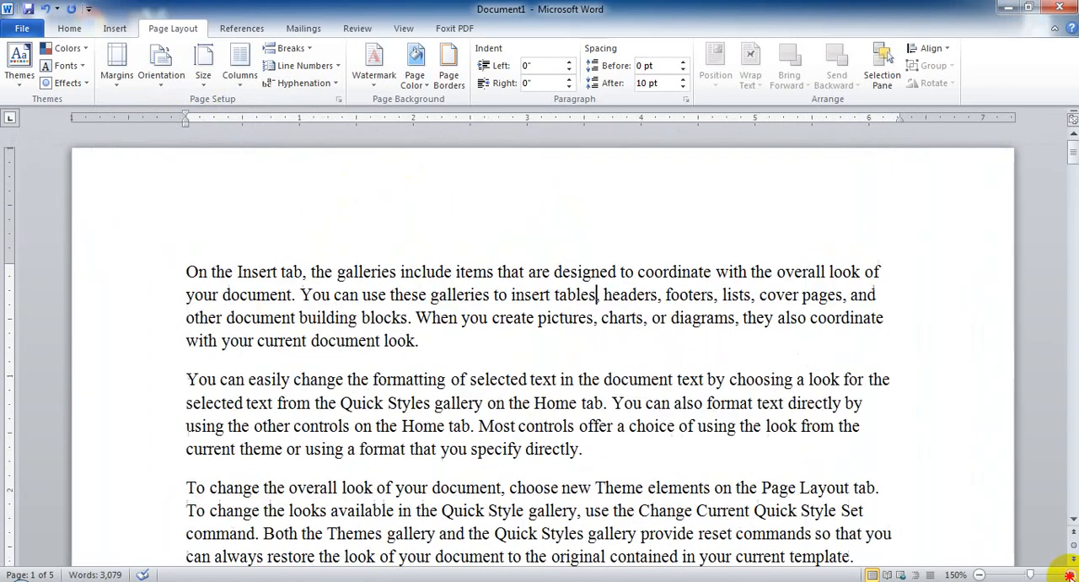
{"action": "left_click", "coordinate": [1070, 574]}
{"action": "left_click", "coordinate": [1070, 574]}
{"action": "left_click", "coordinate": [979, 575]}
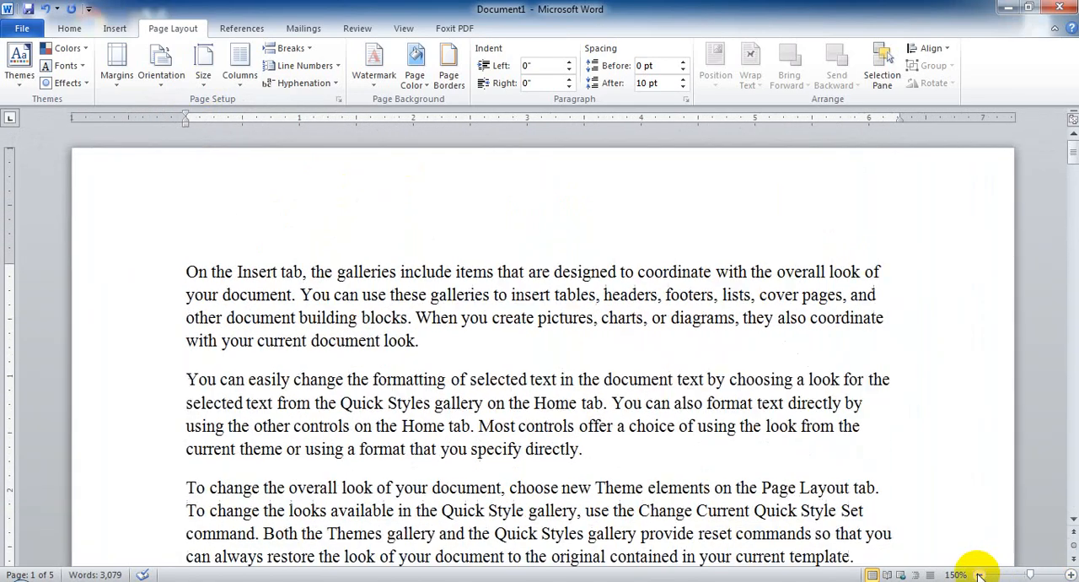
{"action": "left_click", "coordinate": [375, 317]}
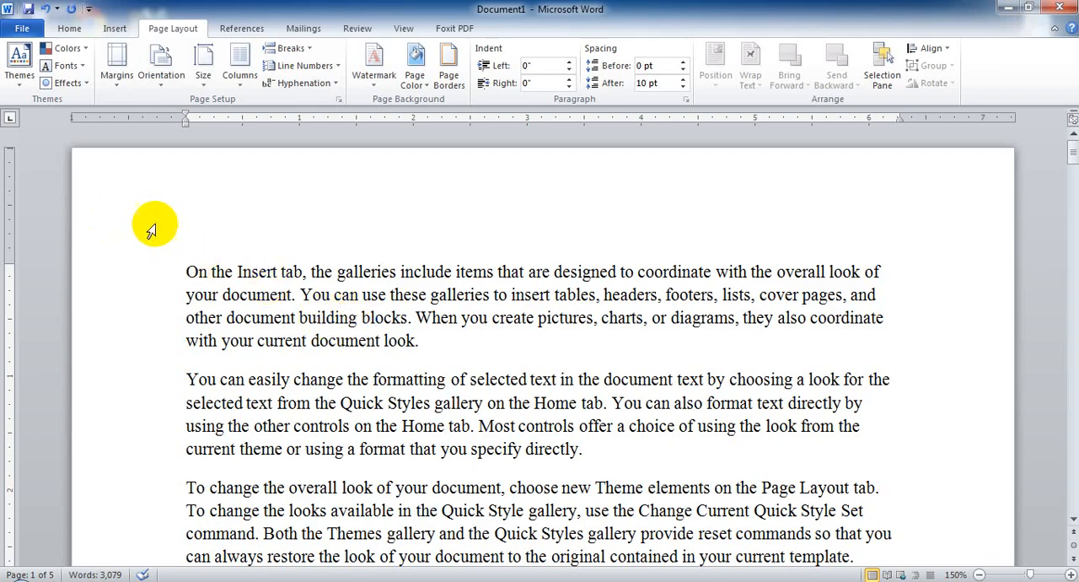
{"action": "left_click", "coordinate": [495, 321]}
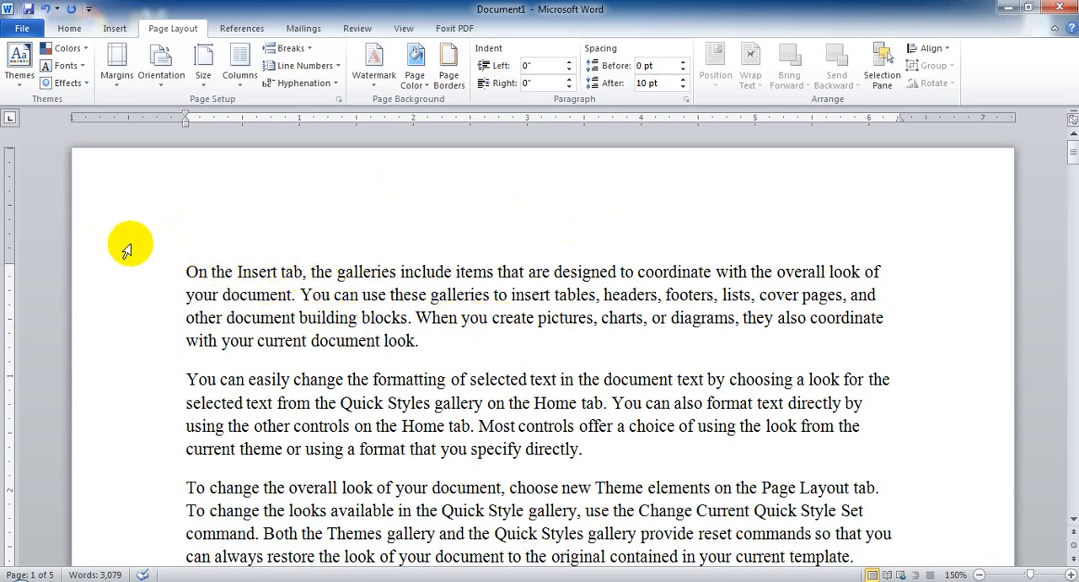
{"action": "scroll", "coordinate": [945, 407], "scroll_direction": "down", "scroll_amount": 15}
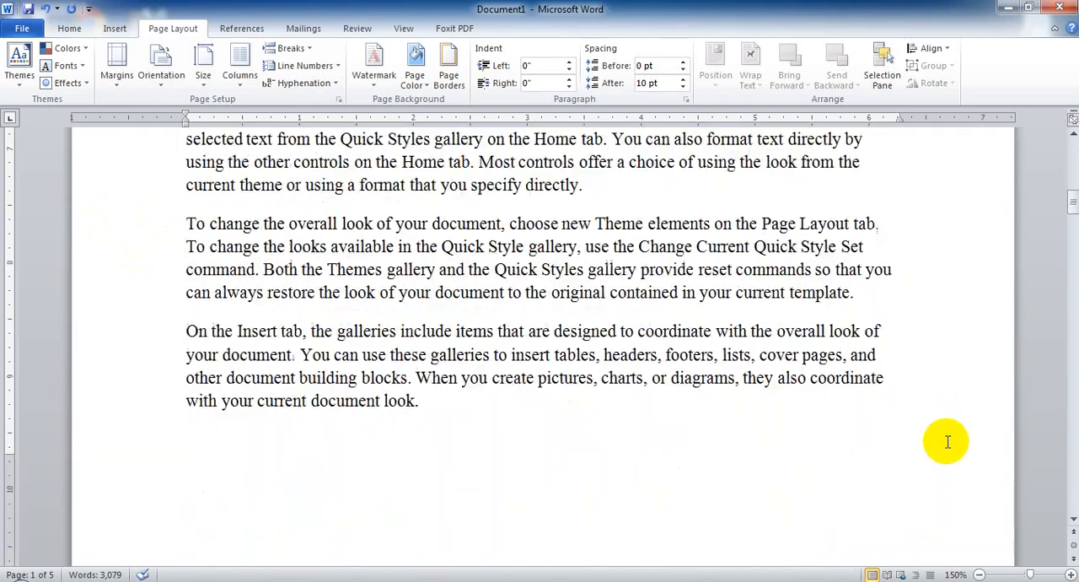
{"action": "scroll", "coordinate": [129, 326], "scroll_direction": "up", "scroll_amount": 15}
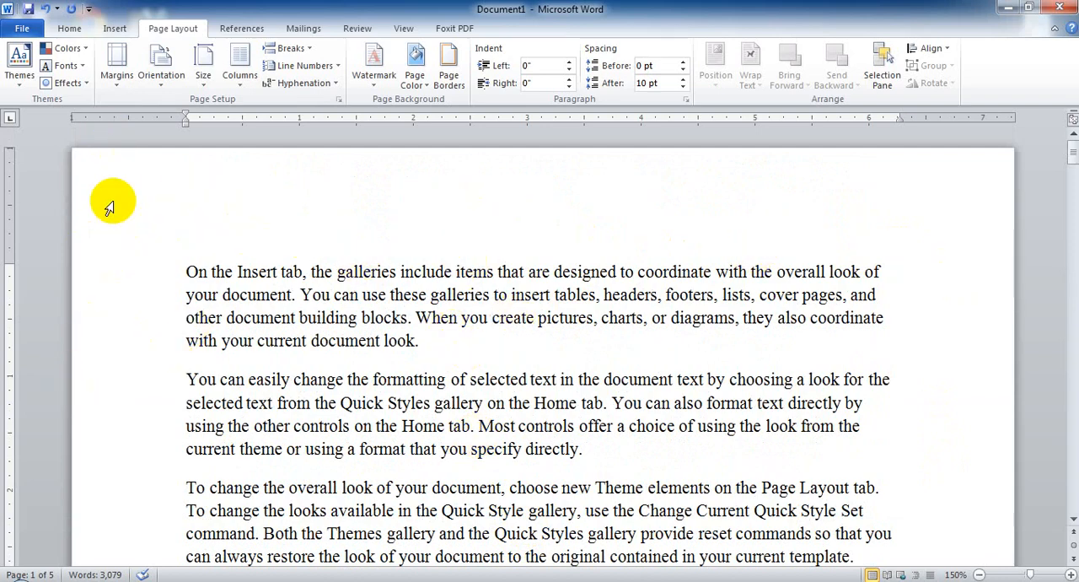
Apply the Narrow margin preset, 0.5" on all four sides, to the document.
{"action": "left_click", "coordinate": [124, 83]}
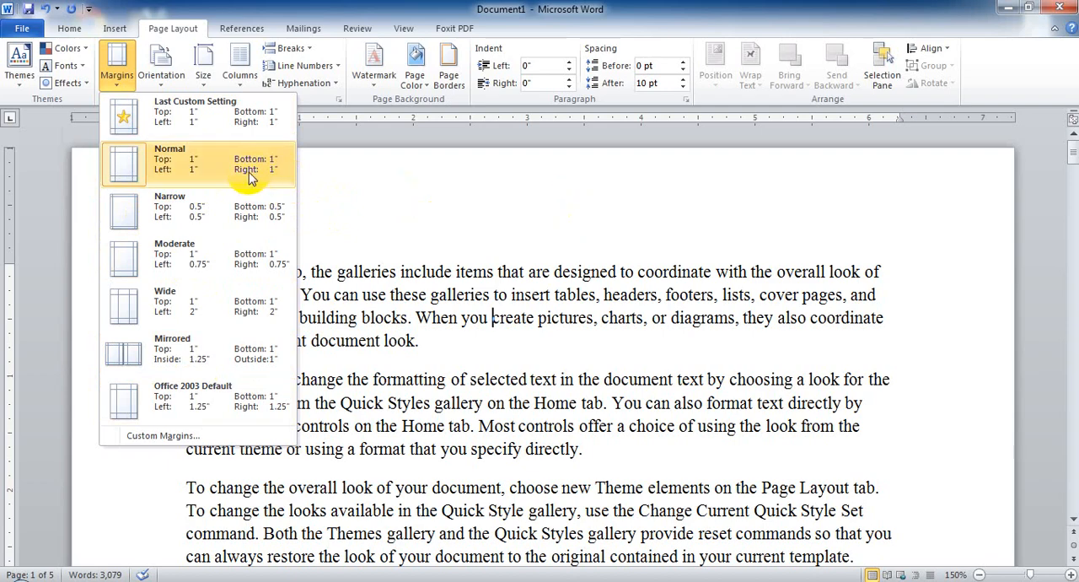
{"action": "left_click", "coordinate": [219, 207]}
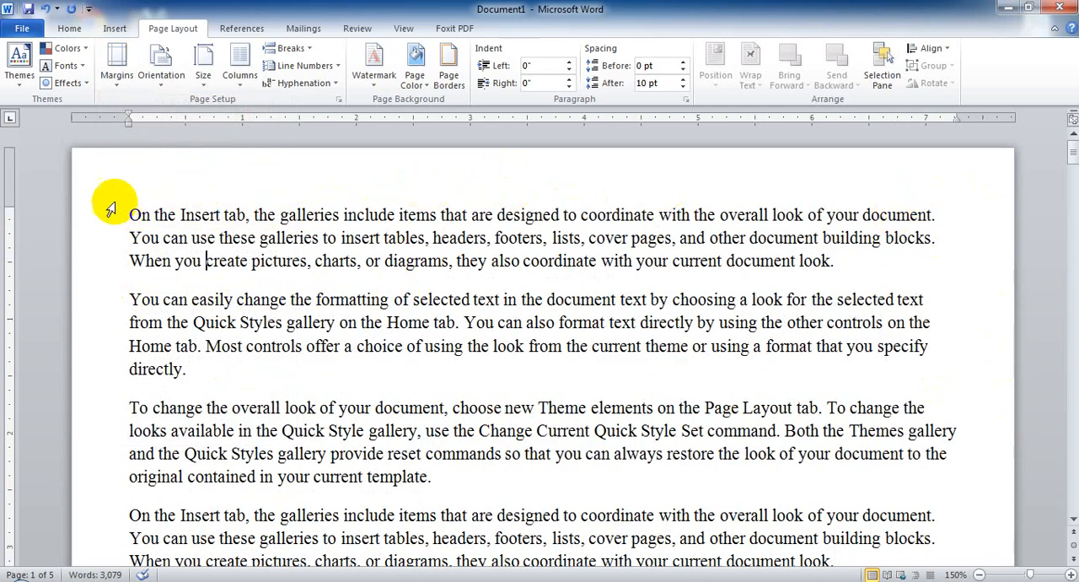
Start custom margins for the whole document and set the top and bottom margins to 1.25".
{"action": "left_click", "coordinate": [117, 83]}
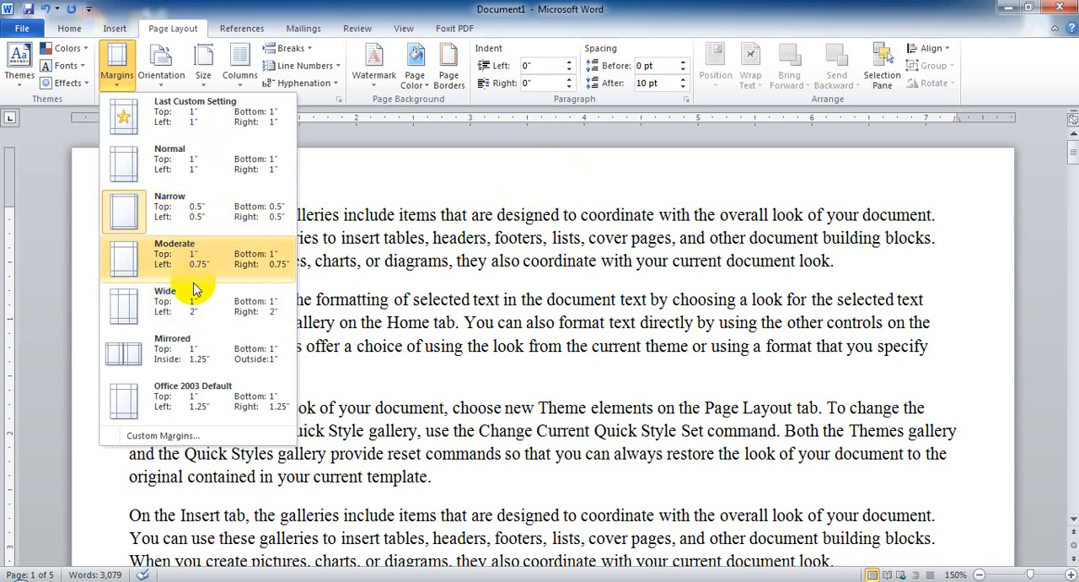
{"action": "left_click", "coordinate": [173, 439]}
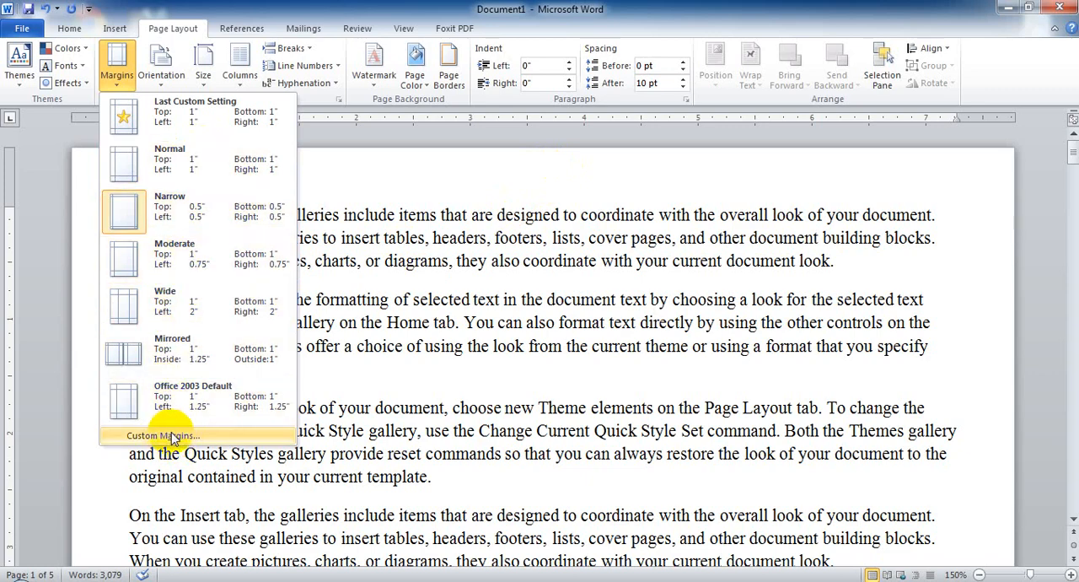
{"action": "left_click", "coordinate": [173, 437]}
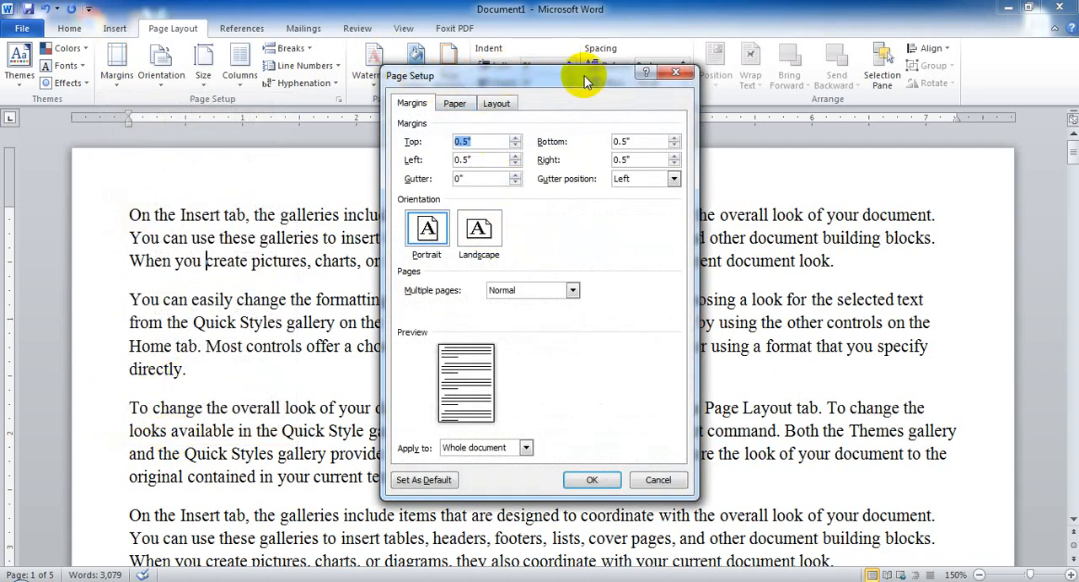
{"action": "left_click", "coordinate": [415, 105]}
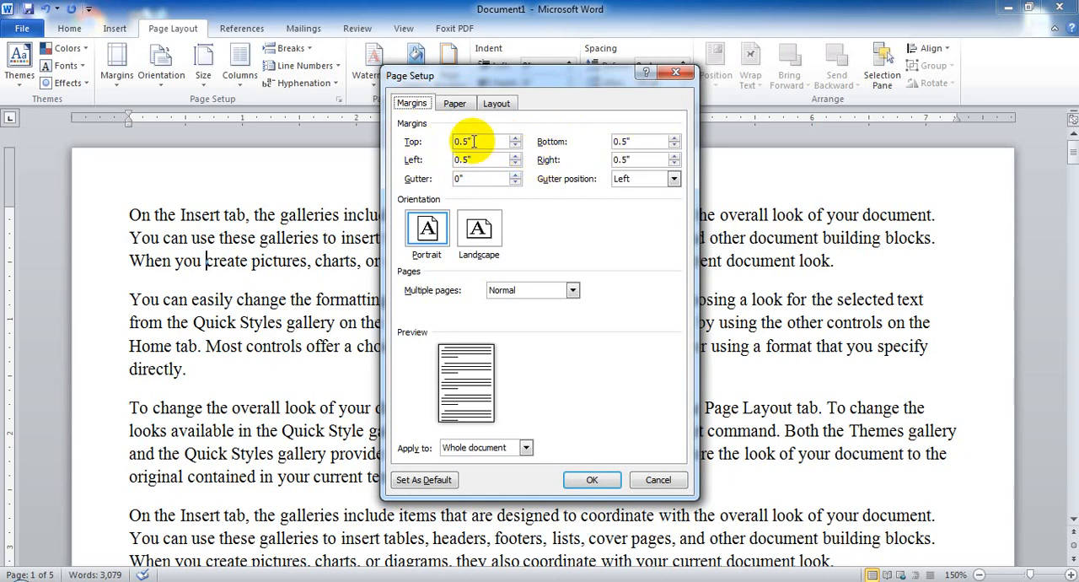
{"action": "left_click_drag", "start_coordinate": [481, 141], "coordinate": [421, 145]}
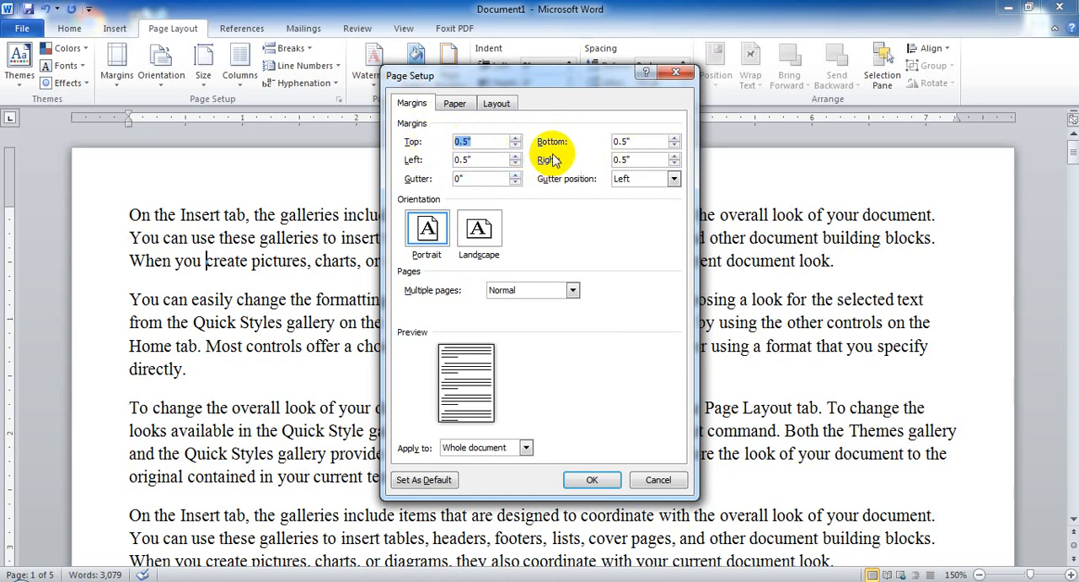
{"action": "type", "text": "1"}
{"action": "left_click_drag", "start_coordinate": [646, 141], "coordinate": [568, 132]}
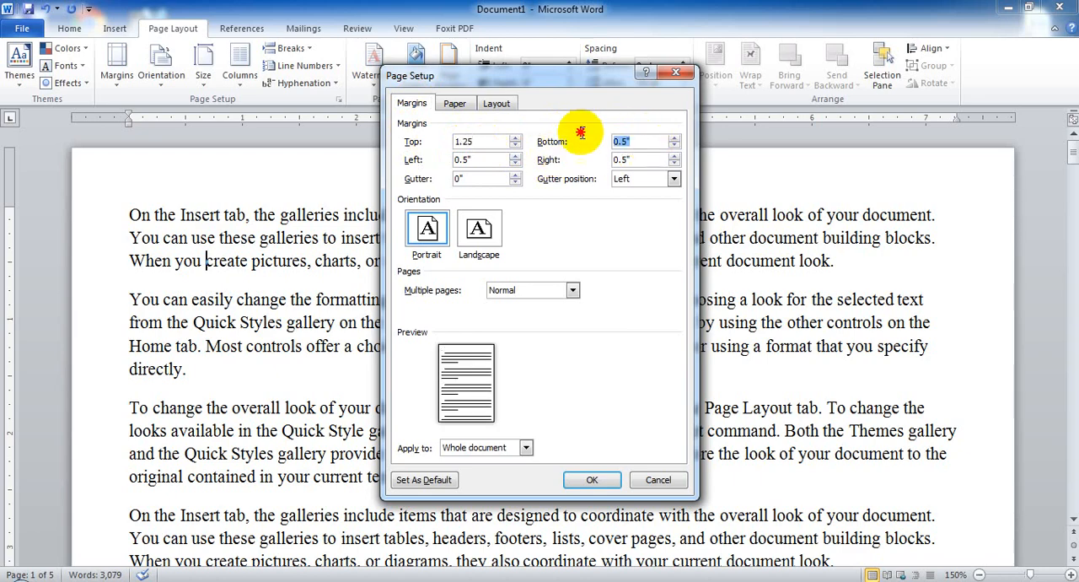
{"action": "type", "text": "1"}
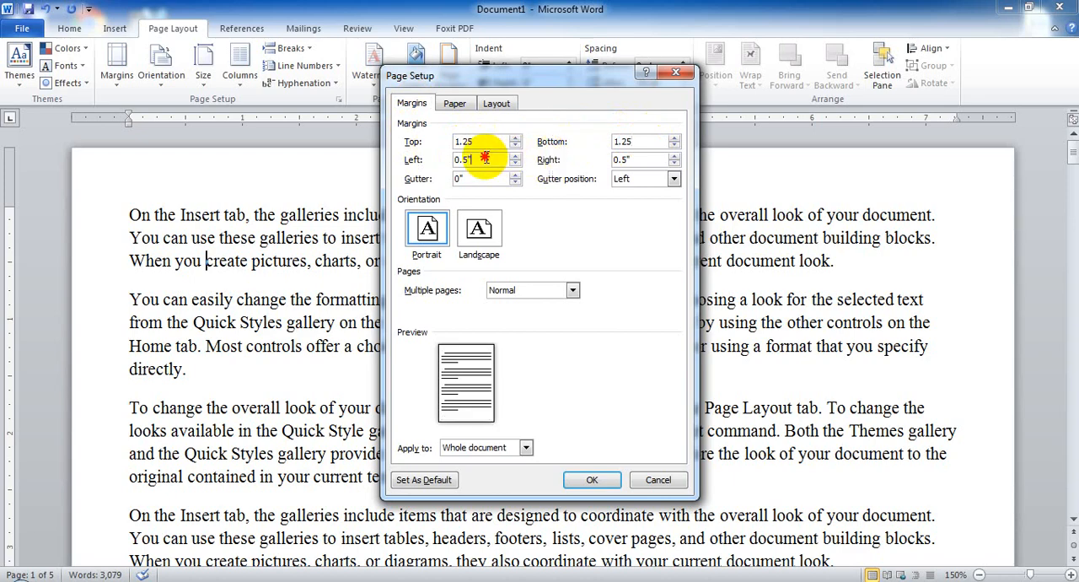
Set the left and right margins to 2", apply the custom margins, and check them across the page break.
{"action": "left_click_drag", "start_coordinate": [485, 159], "coordinate": [428, 162]}
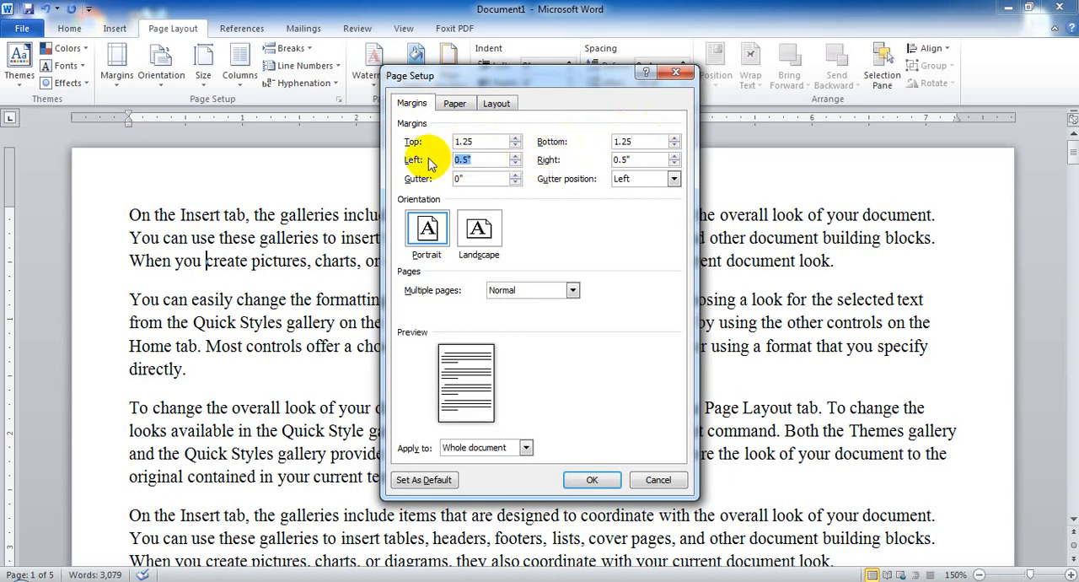
{"action": "type", "text": "2"}
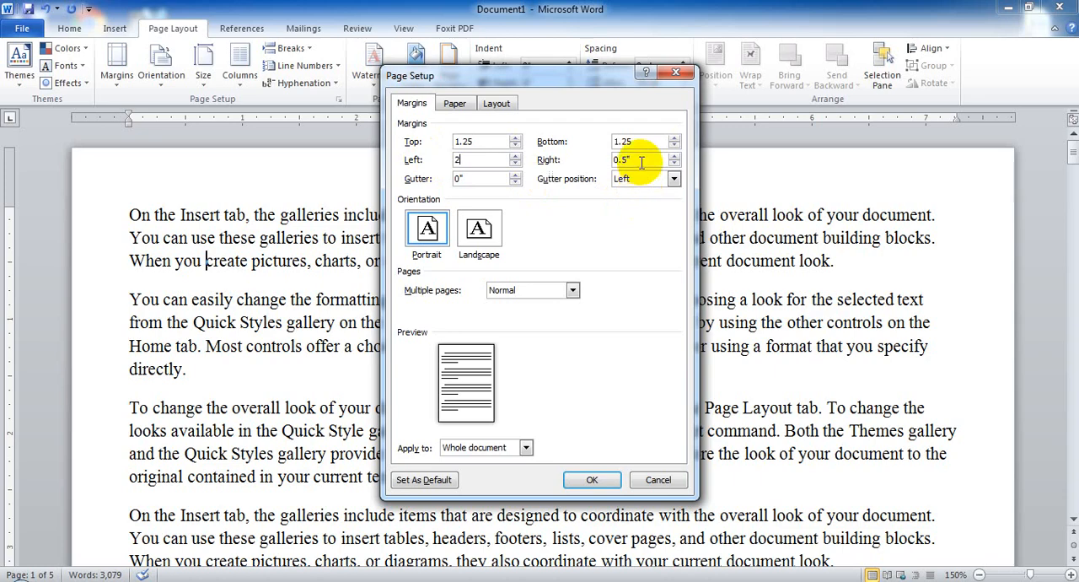
{"action": "left_click_drag", "start_coordinate": [642, 162], "coordinate": [595, 167]}
{"action": "type", "text": "2"}
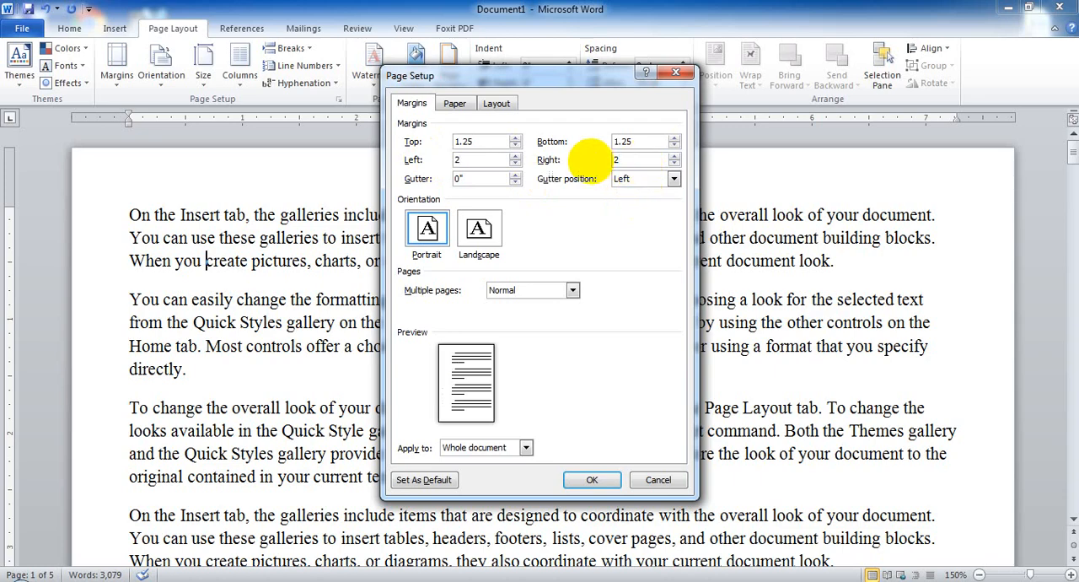
{"action": "left_click", "coordinate": [595, 480]}
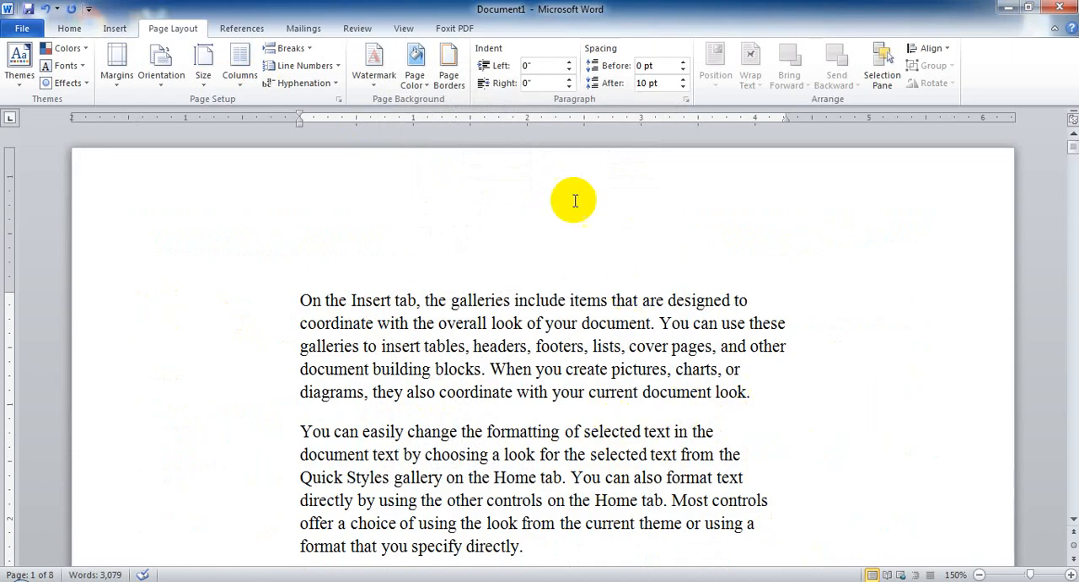
{"action": "scroll", "coordinate": [590, 274], "scroll_direction": "down", "scroll_amount": 20}
{"action": "scroll", "coordinate": [573, 270], "scroll_direction": "up", "scroll_amount": 2}
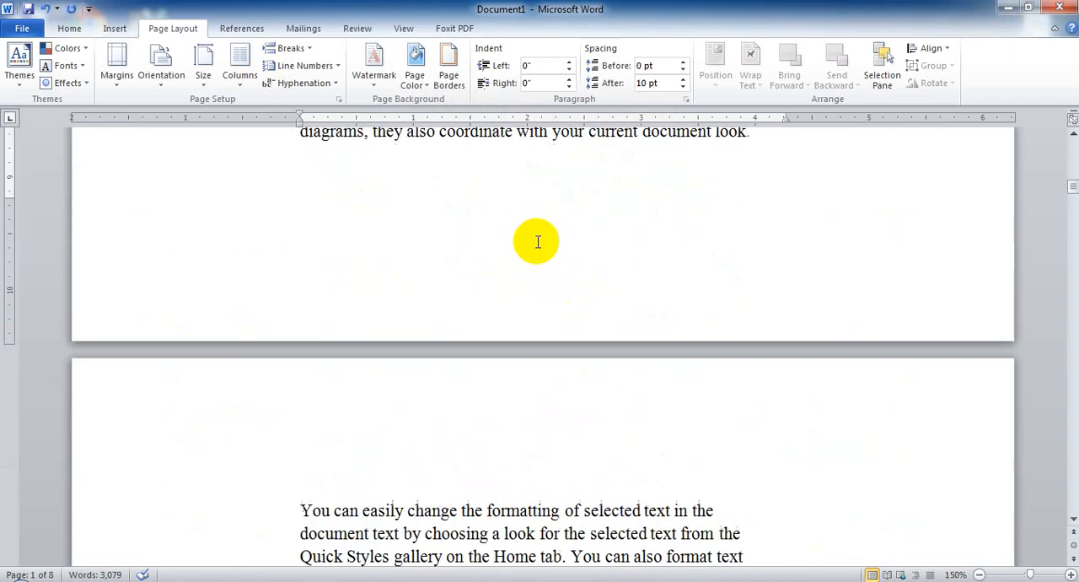
{"action": "scroll", "coordinate": [537, 243], "scroll_direction": "up", "scroll_amount": 18}
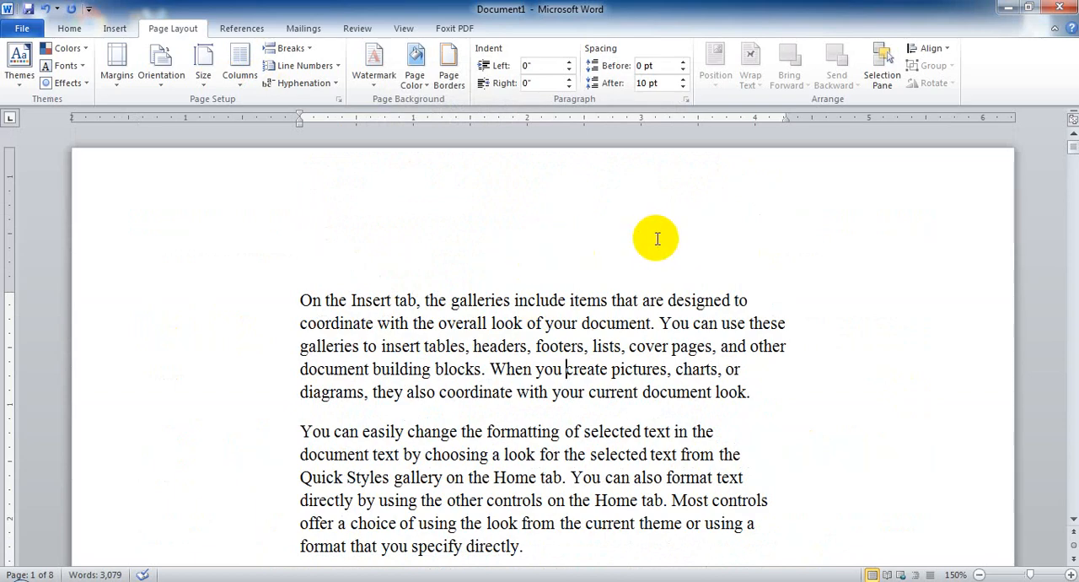
Set the document's margins to the Normal preset, 1" on all sides, and reopen the list of margin presets.
{"action": "left_click", "coordinate": [116, 66]}
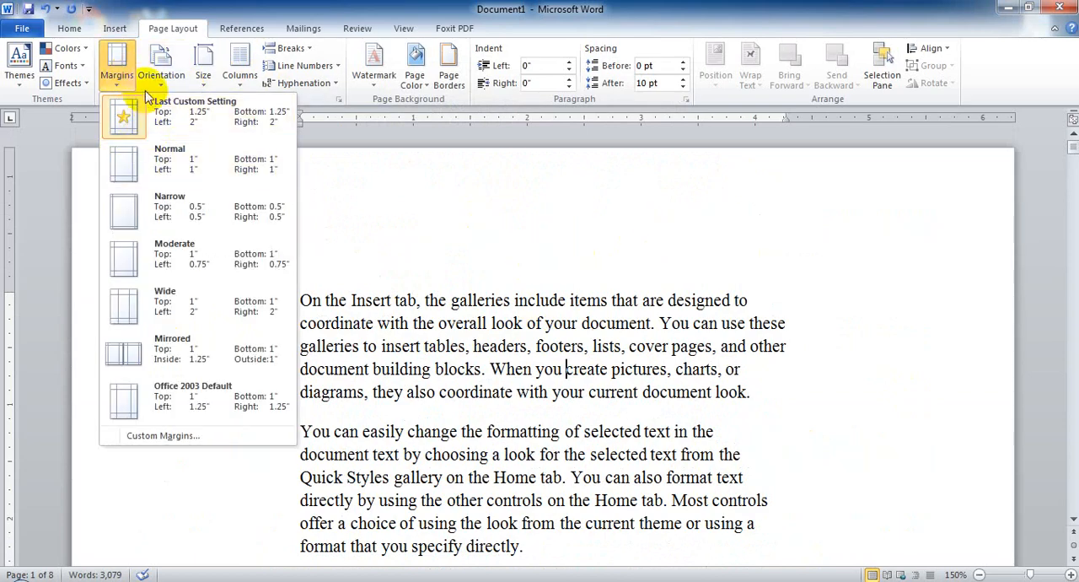
{"action": "left_click", "coordinate": [196, 160]}
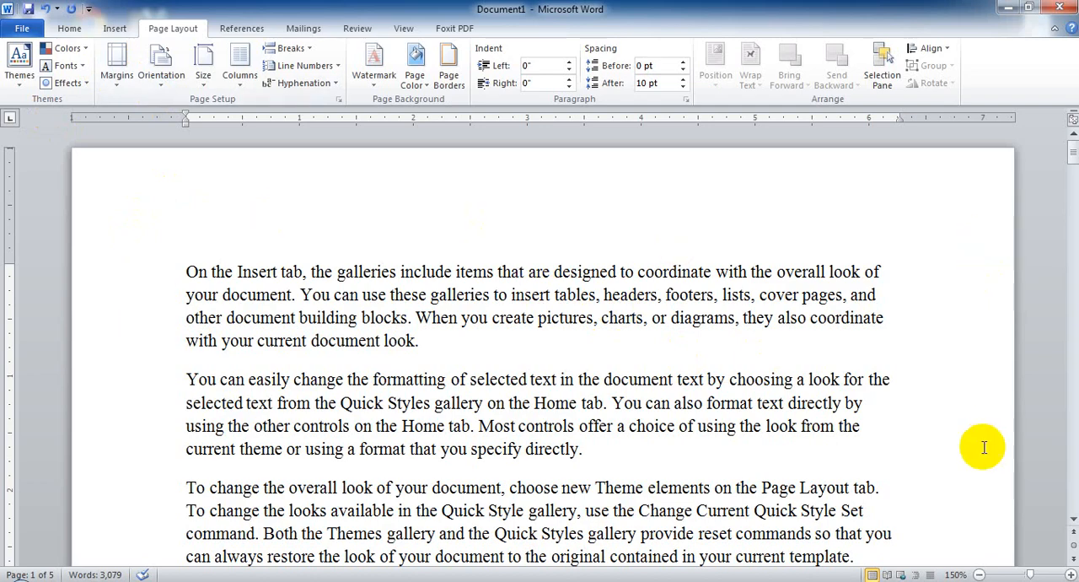
{"action": "left_click", "coordinate": [118, 88]}
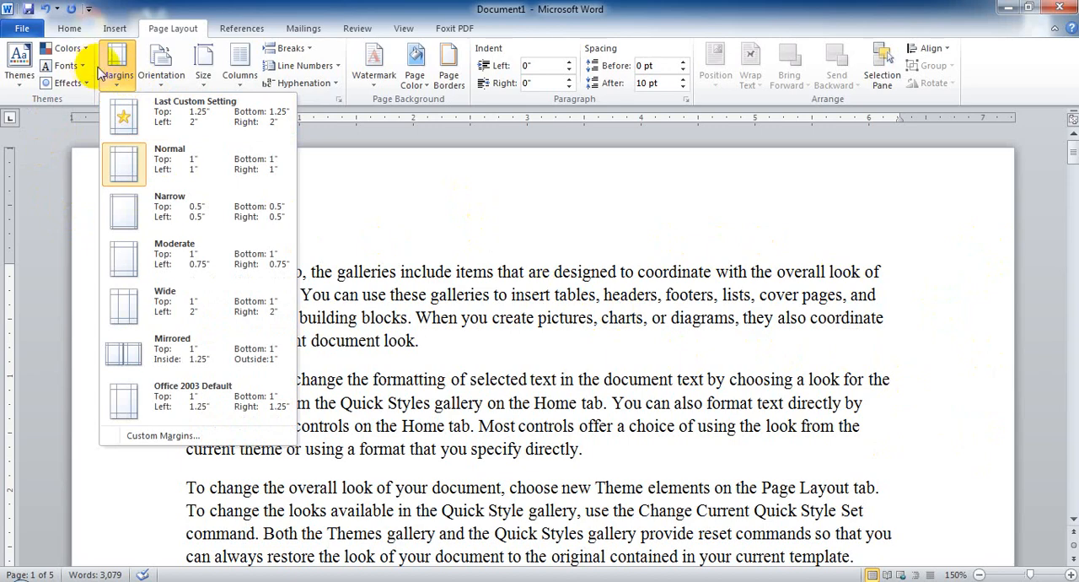
Leave the margin presets unchanged and reduce the document's left margin to about 0.4" on the horizontal ruler.
{"action": "left_click", "coordinate": [522, 272]}
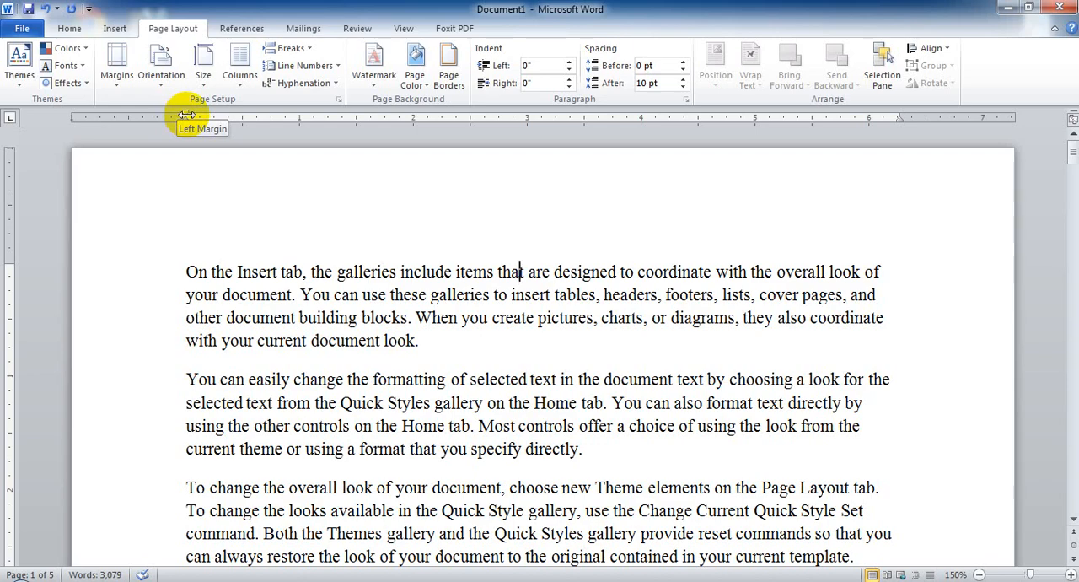
{"action": "left_click_drag", "start_coordinate": [187, 114], "coordinate": [187, 115]}
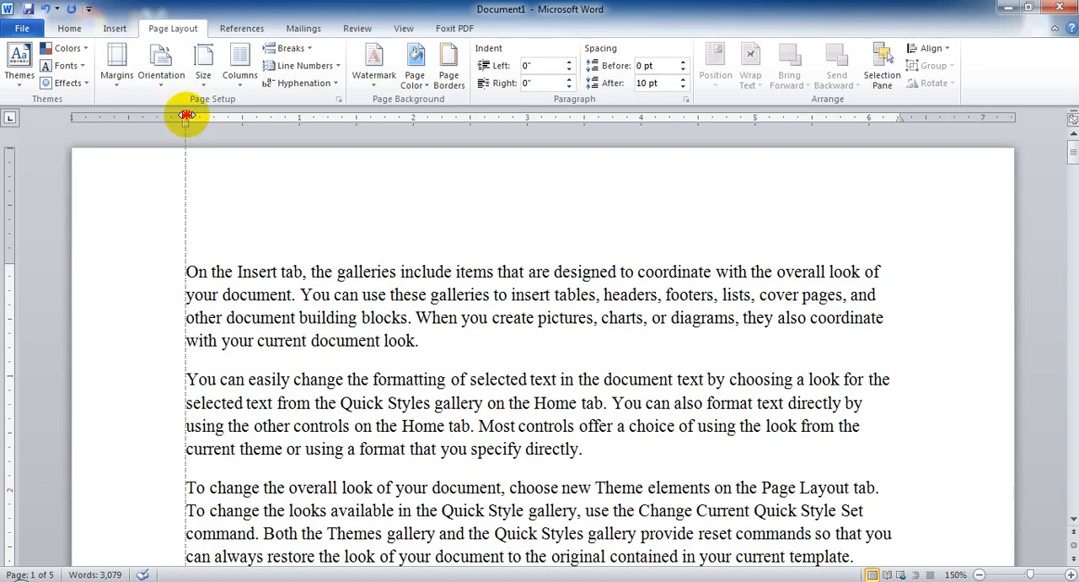
{"action": "mouse_move", "coordinate": [186, 115]}
{"action": "left_mouse_down"}
{"action": "mouse_move", "coordinate": [122, 115]}
{"action": "mouse_move", "coordinate": [266, 119]}
{"action": "mouse_move", "coordinate": [106, 119]}
{"action": "mouse_move", "coordinate": [220, 119]}
{"action": "mouse_move", "coordinate": [106, 115]}
{"action": "mouse_move", "coordinate": [122, 116]}
{"action": "left_mouse_up"}
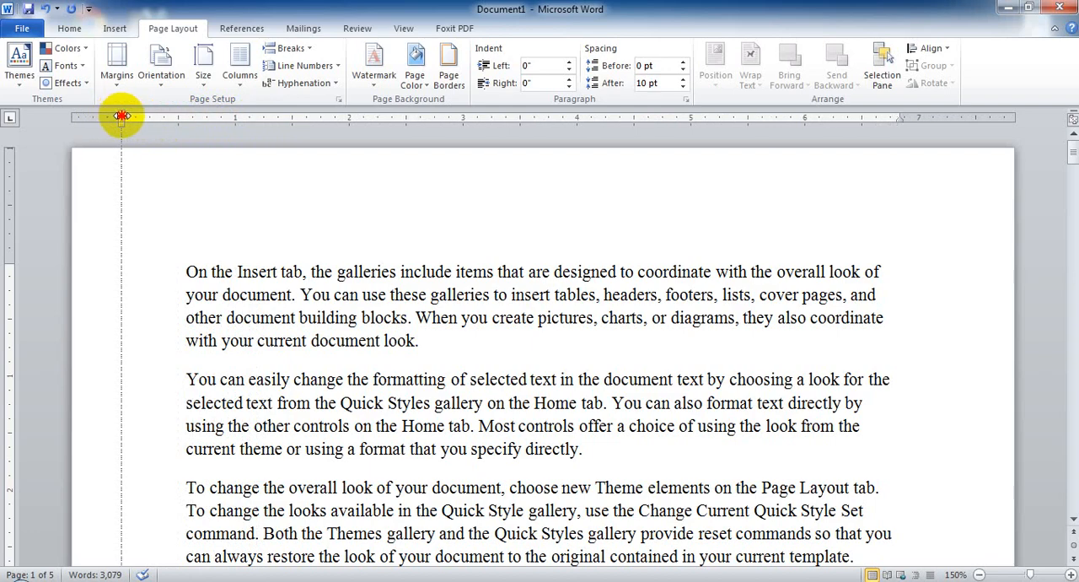
{"action": "left_click_drag", "start_coordinate": [121, 115], "coordinate": [113, 115]}
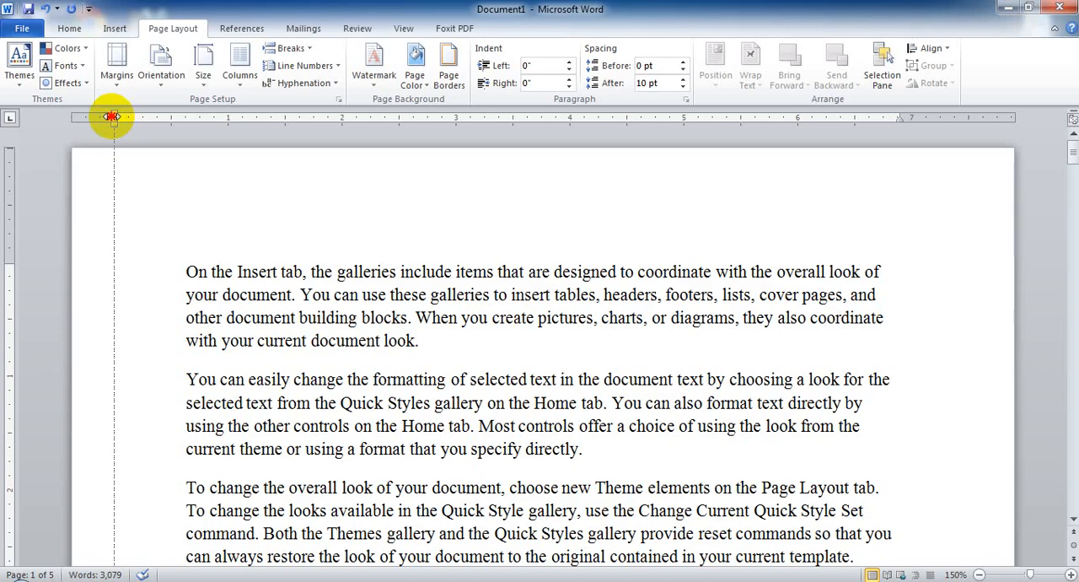
{"action": "left_click_drag", "start_coordinate": [112, 116], "coordinate": [112, 116]}
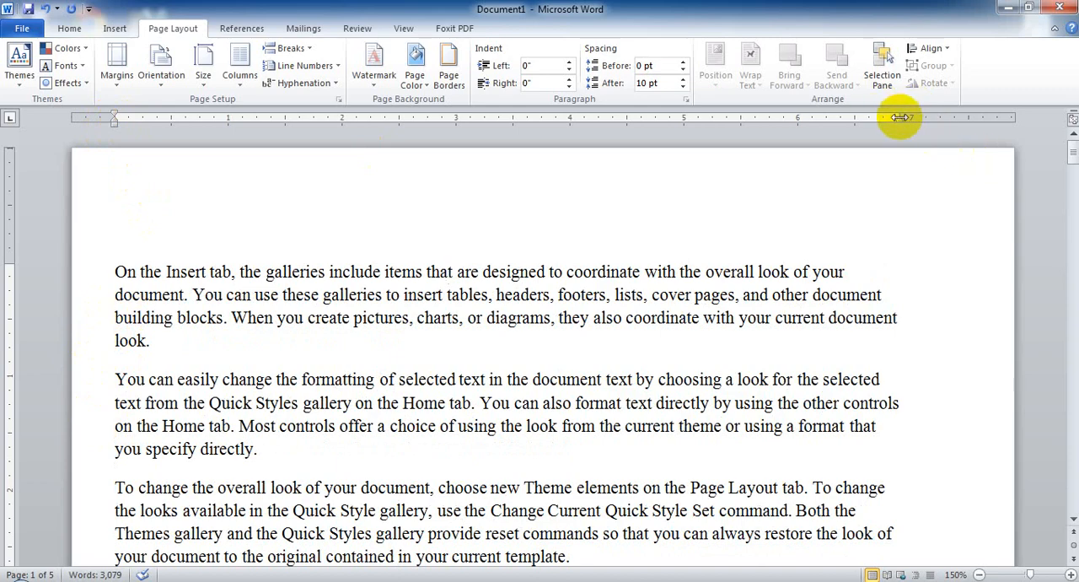
Reduce the document's right and top margins to about 0.4" each on the rulers.
{"action": "left_click_drag", "start_coordinate": [899, 117], "coordinate": [975, 121]}
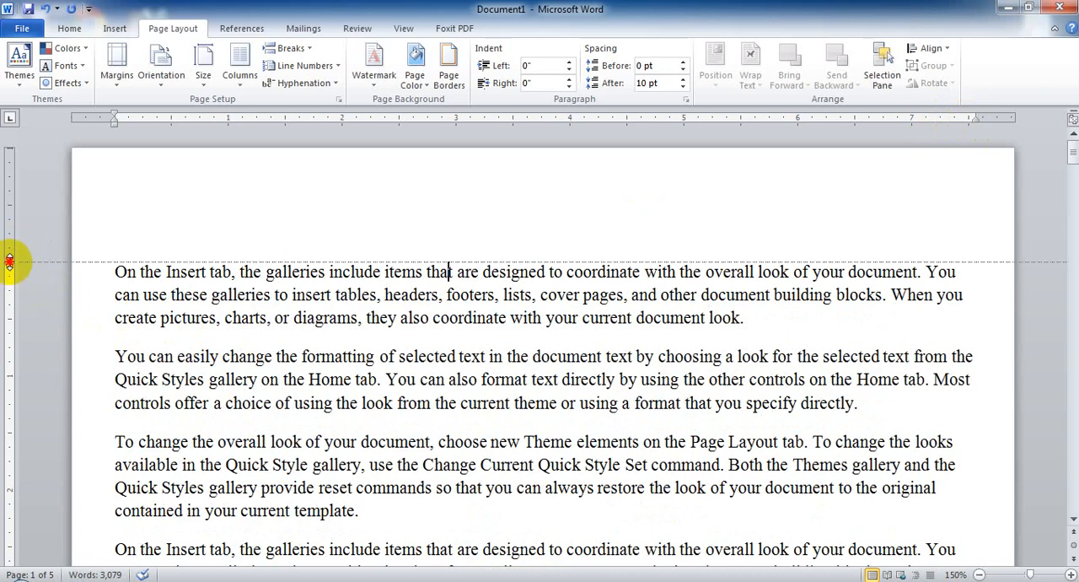
{"action": "left_click_drag", "start_coordinate": [9, 261], "coordinate": [8, 188]}
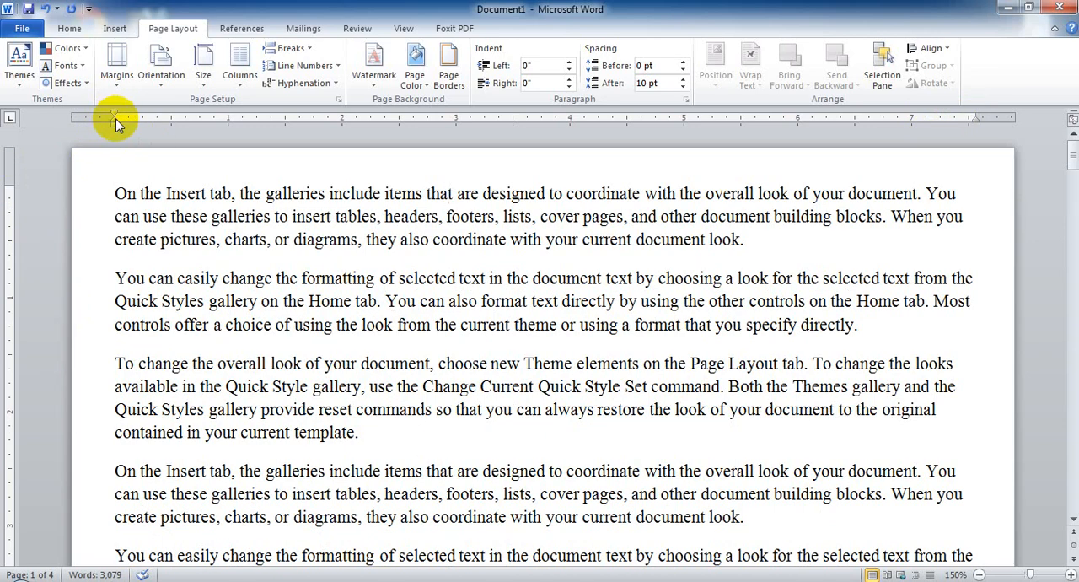
Indent the first paragraph 1.5" from the left margin on the ruler, and return its left indent to 0".
{"action": "left_click_drag", "start_coordinate": [127, 124], "coordinate": [285, 124]}
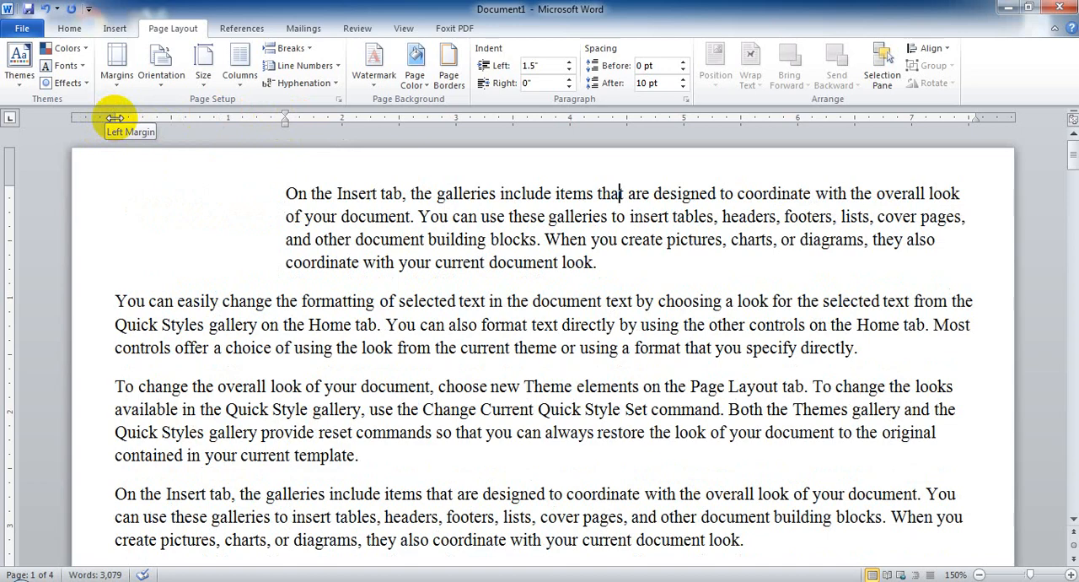
{"action": "mouse_move", "coordinate": [115, 118]}
{"action": "left_mouse_down"}
{"action": "mouse_move", "coordinate": [170, 122]}
{"action": "mouse_move", "coordinate": [114, 119]}
{"action": "left_mouse_up"}
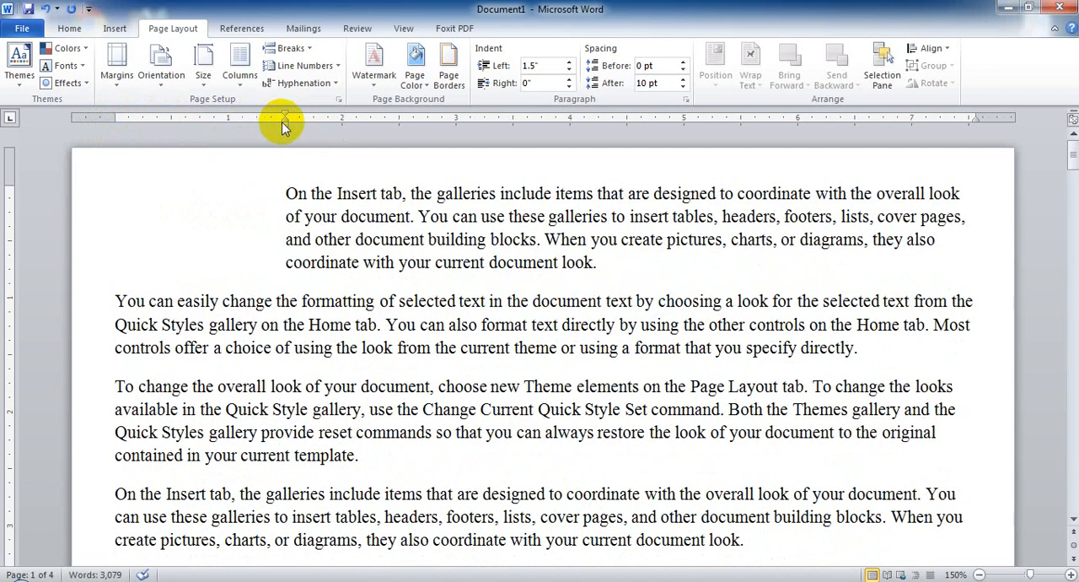
{"action": "left_click_drag", "start_coordinate": [285, 125], "coordinate": [114, 126]}
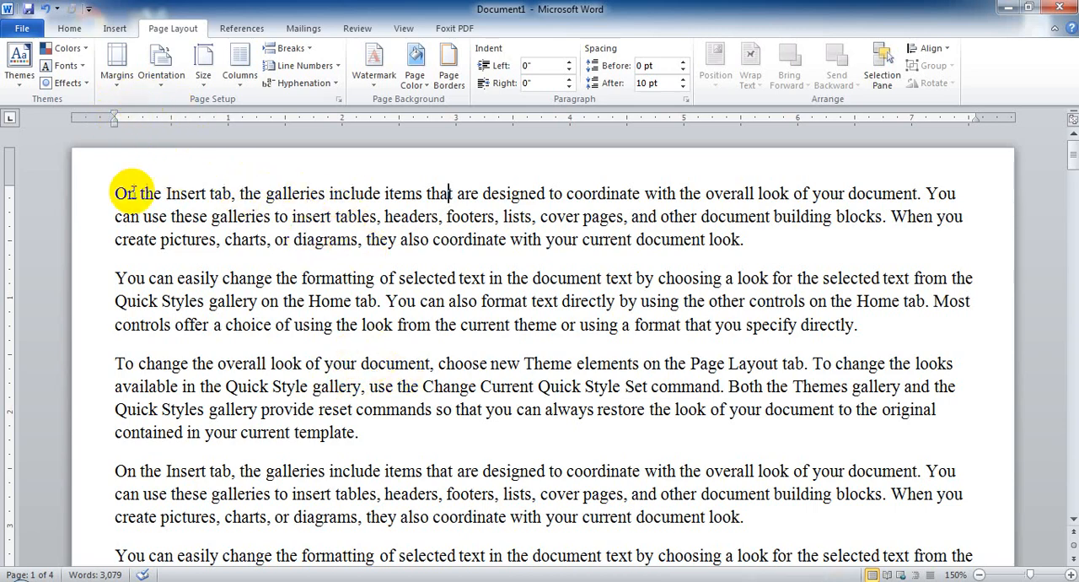
Restore the document's margins to the Normal preset, 1" on all four sides.
{"action": "left_click", "coordinate": [118, 76]}
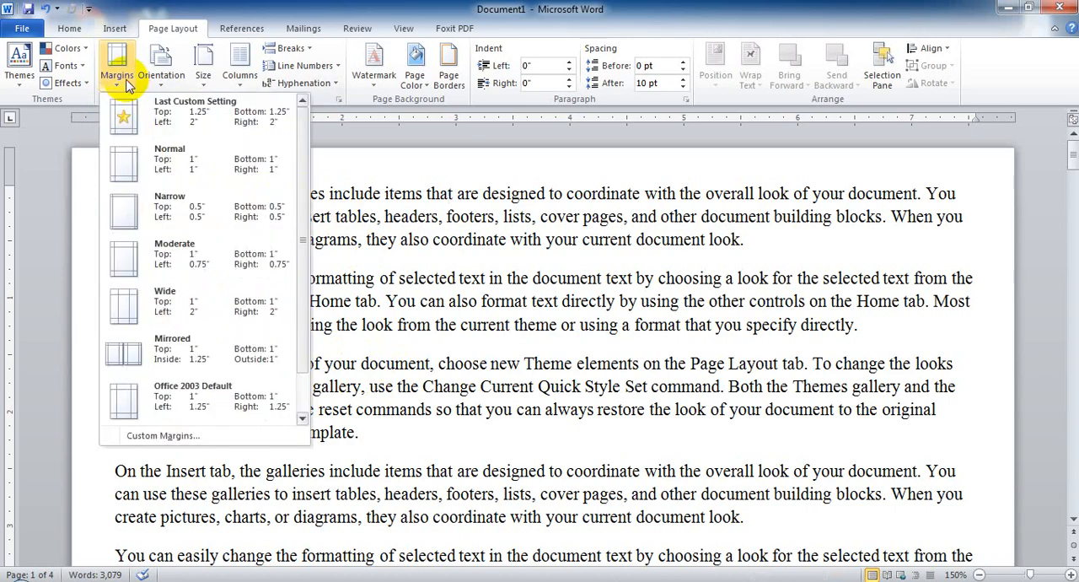
{"action": "left_click", "coordinate": [194, 164]}
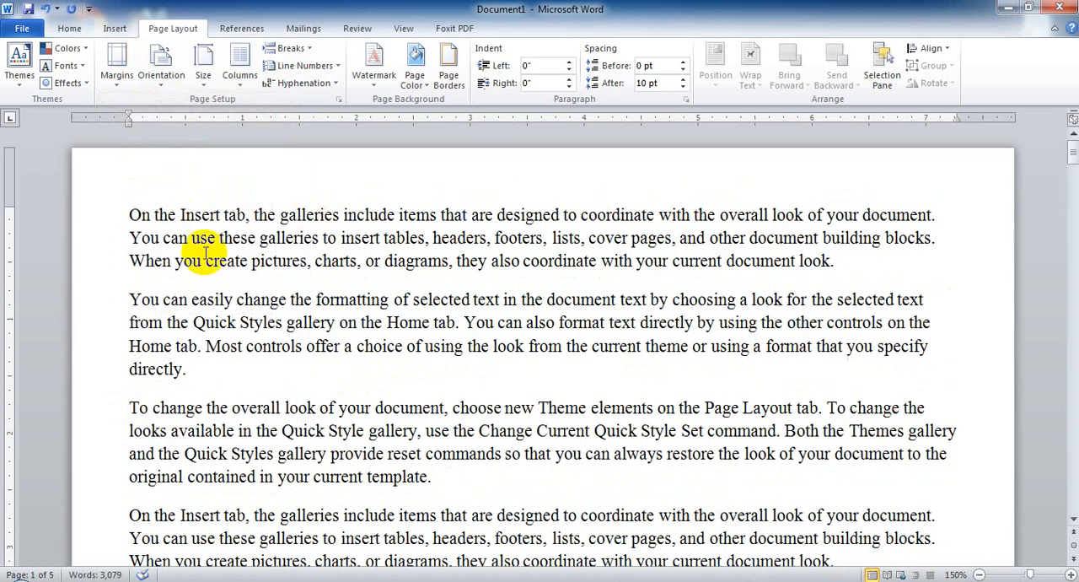
{"action": "left_click", "coordinate": [116, 80]}
{"action": "left_click", "coordinate": [217, 162]}
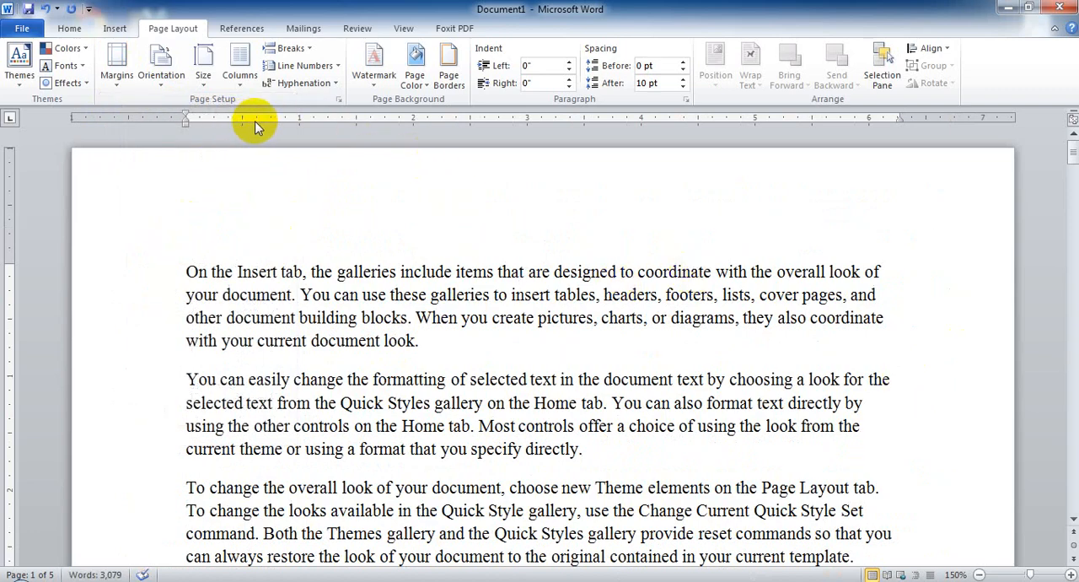
View the margin presets and the margin settings in Page Setup, and close both without changing anything.
{"action": "left_click", "coordinate": [116, 67]}
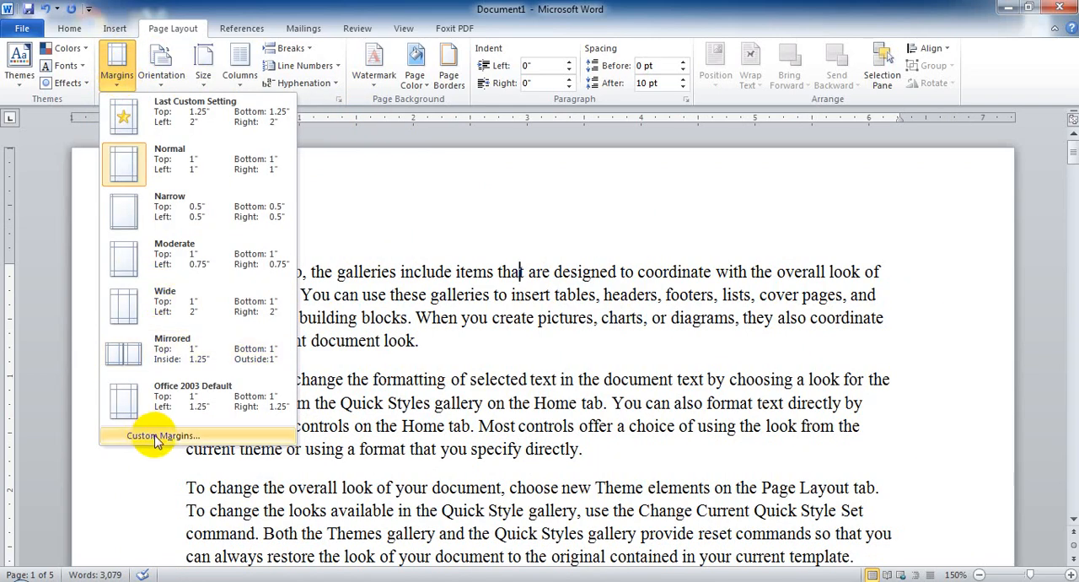
{"action": "left_click", "coordinate": [376, 445]}
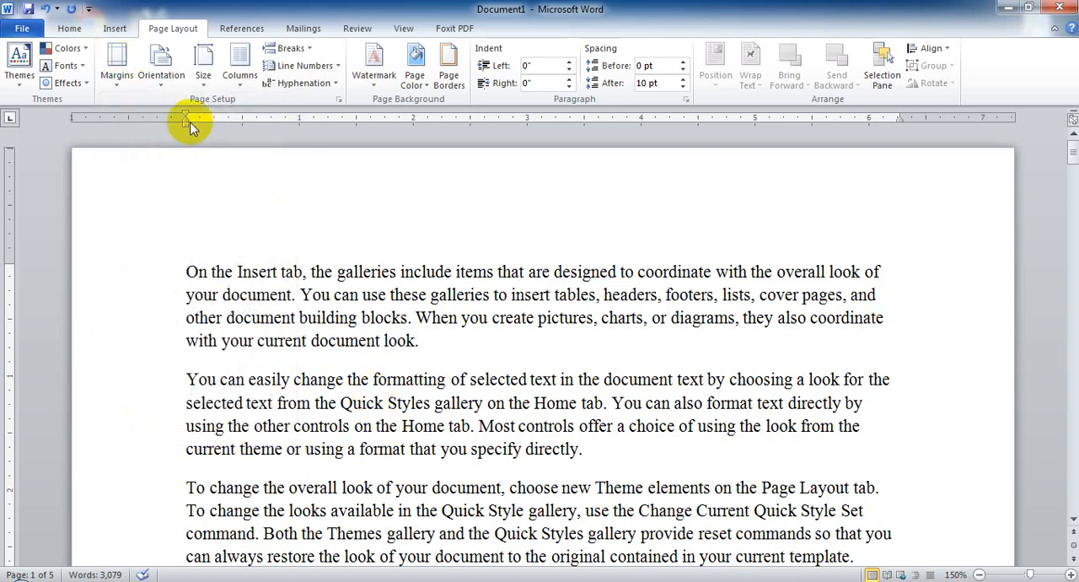
{"action": "left_click", "coordinate": [341, 101]}
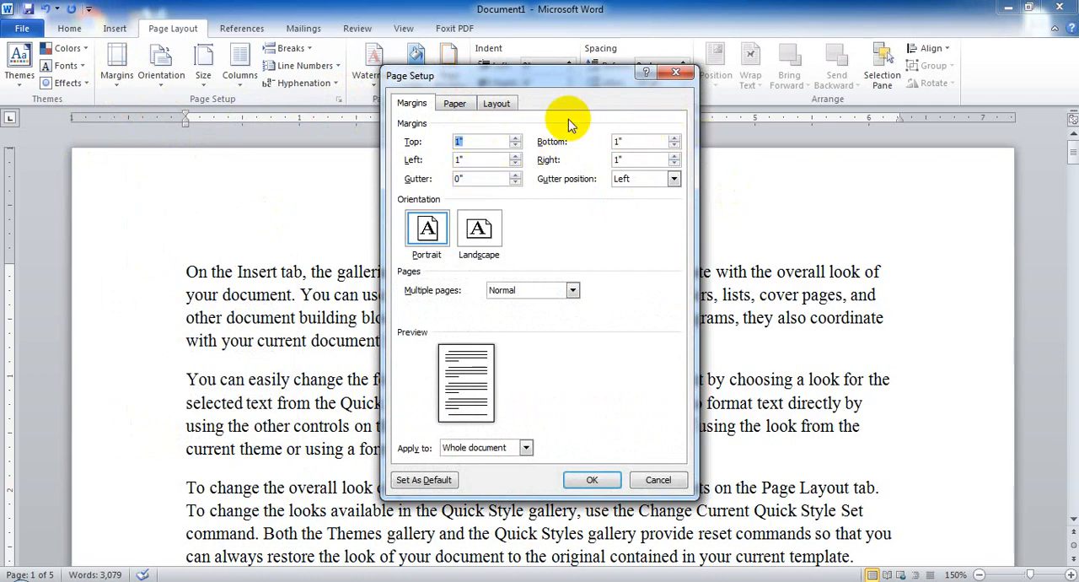
{"action": "left_click", "coordinate": [676, 73]}
Apply a 1" gutter in the left position to the whole document through custom margins, and undo it.
{"action": "left_click", "coordinate": [118, 74]}
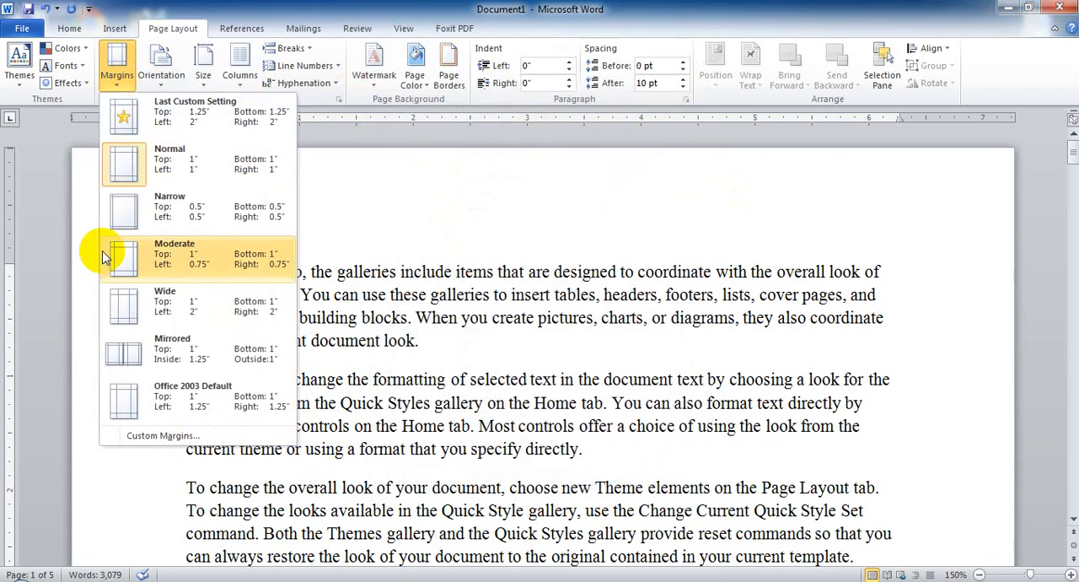
{"action": "left_click", "coordinate": [159, 437]}
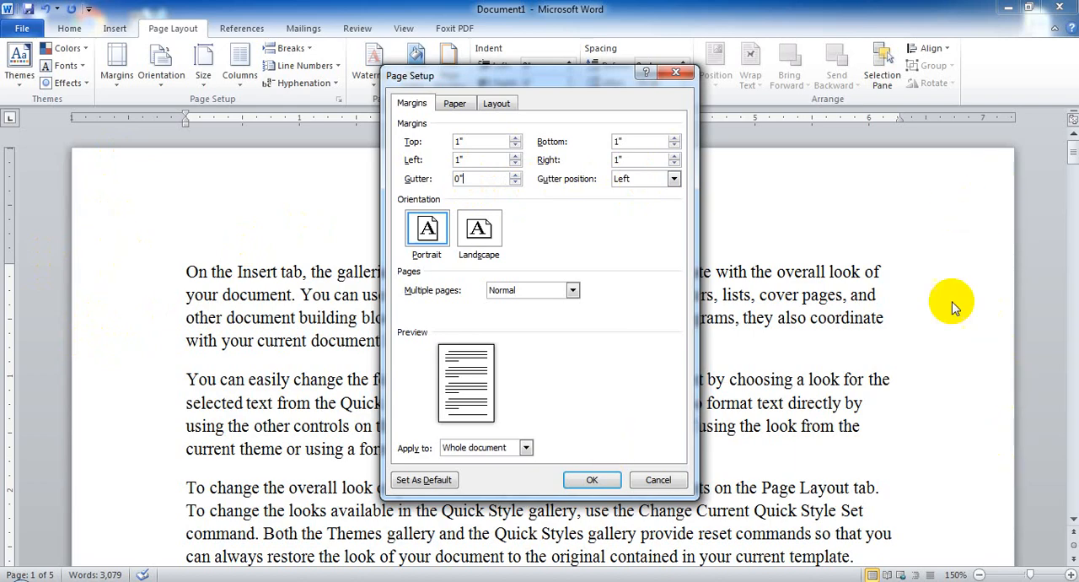
{"action": "left_click", "coordinate": [662, 178]}
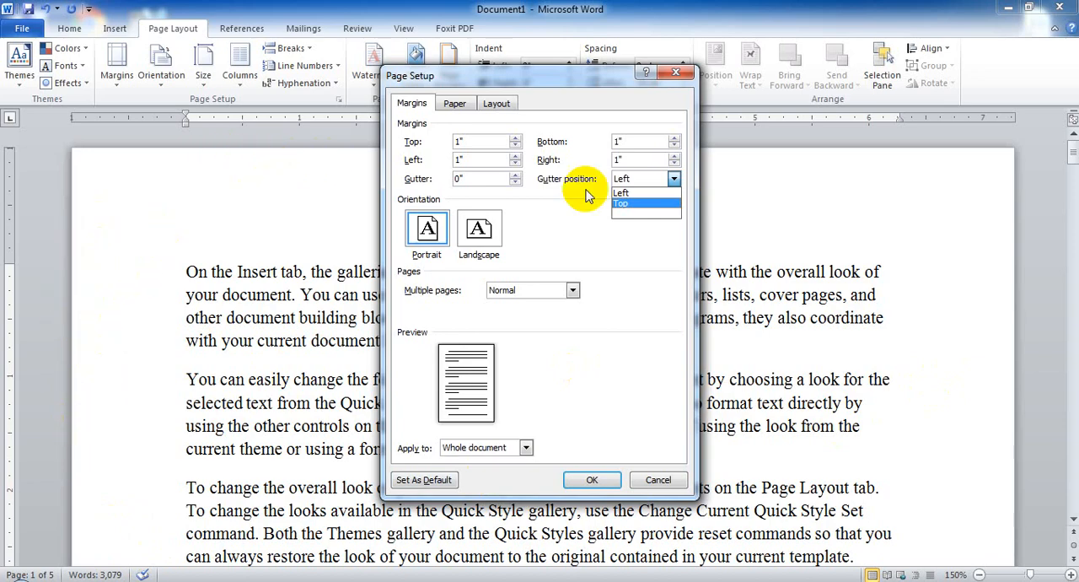
{"action": "left_click", "coordinate": [476, 195]}
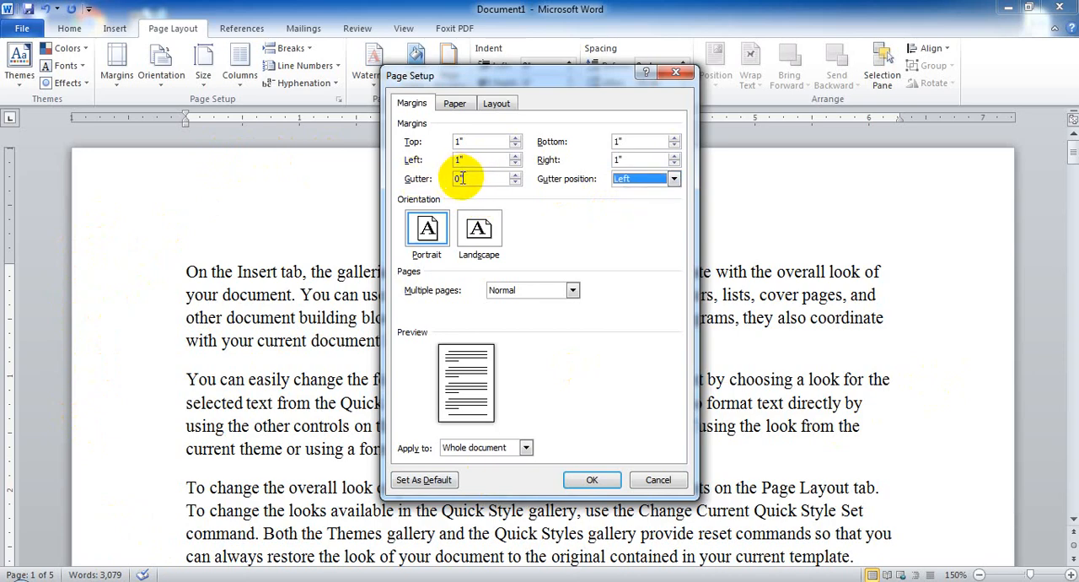
{"action": "left_click_drag", "start_coordinate": [482, 177], "coordinate": [436, 177]}
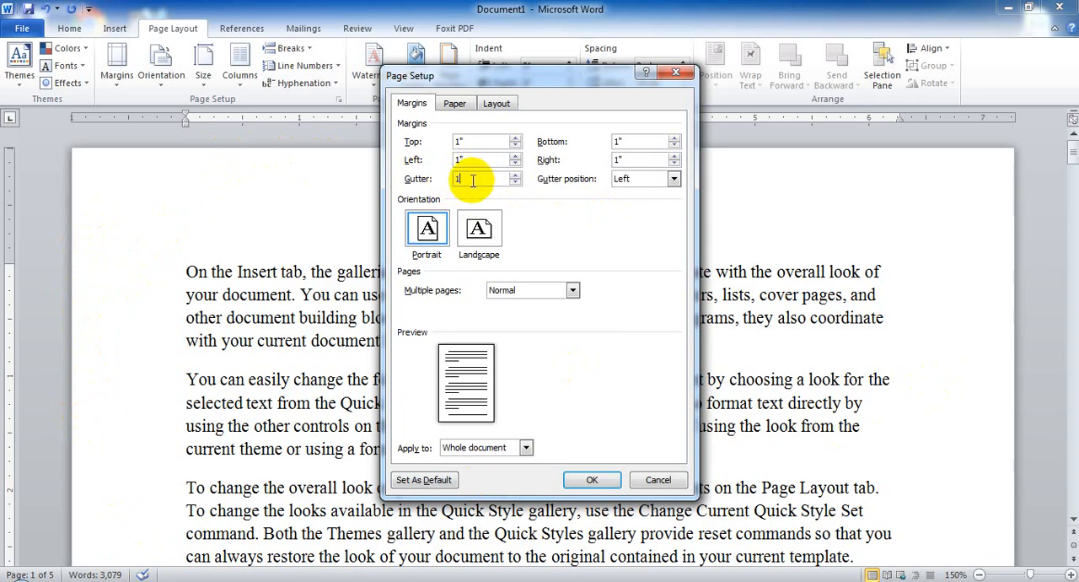
{"action": "type", "text": "1"}
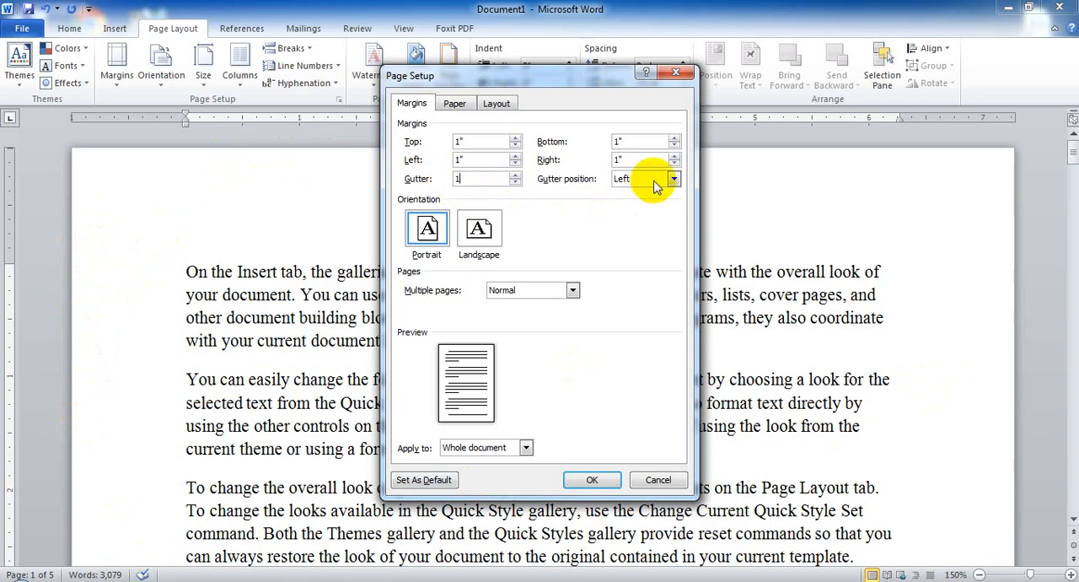
{"action": "left_click", "coordinate": [590, 480]}
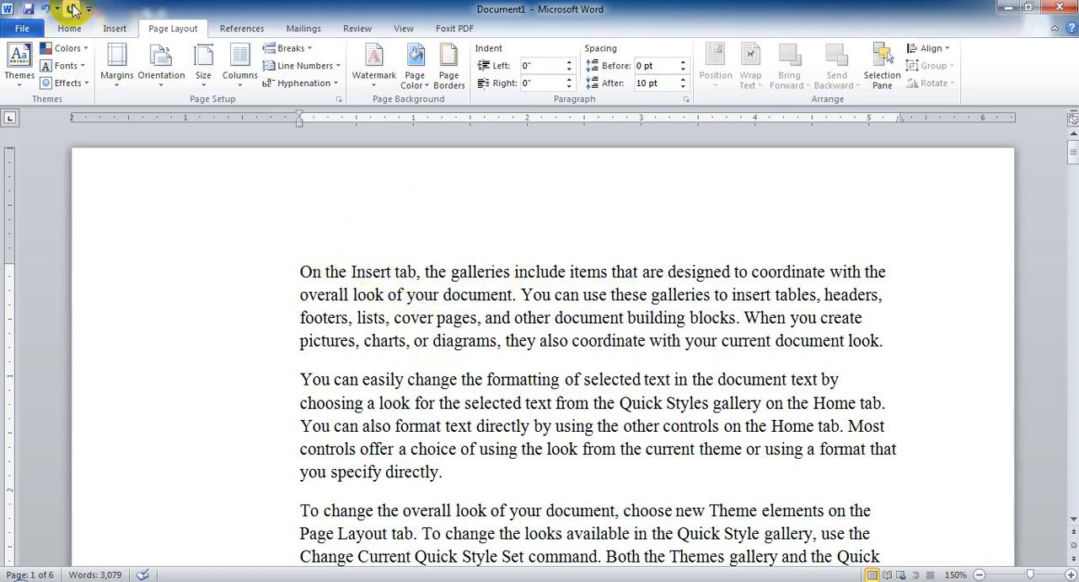
{"action": "left_click", "coordinate": [45, 8]}
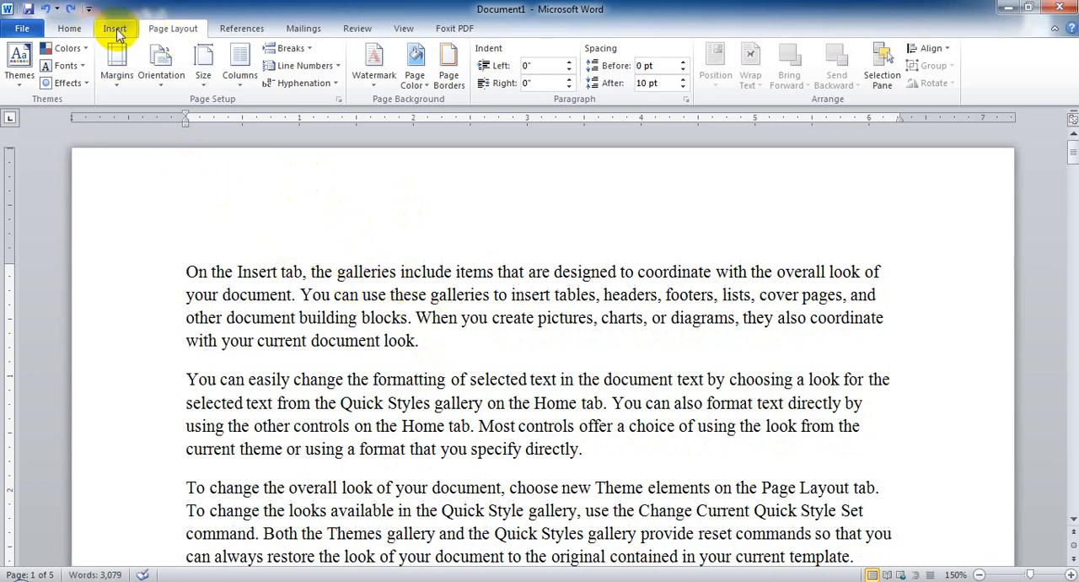
Place the cursor after the last paragraph on page 1 and examine how the text continues on page 2.
{"action": "scroll", "coordinate": [433, 270], "scroll_direction": "down", "scroll_amount": 1}
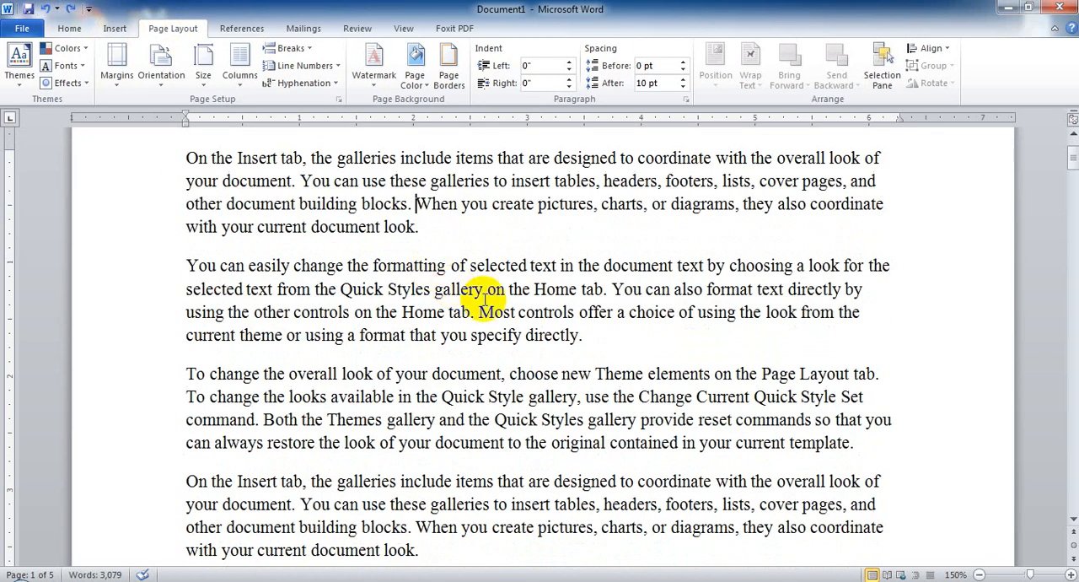
{"action": "scroll", "coordinate": [483, 283], "scroll_direction": "up", "scroll_amount": 1}
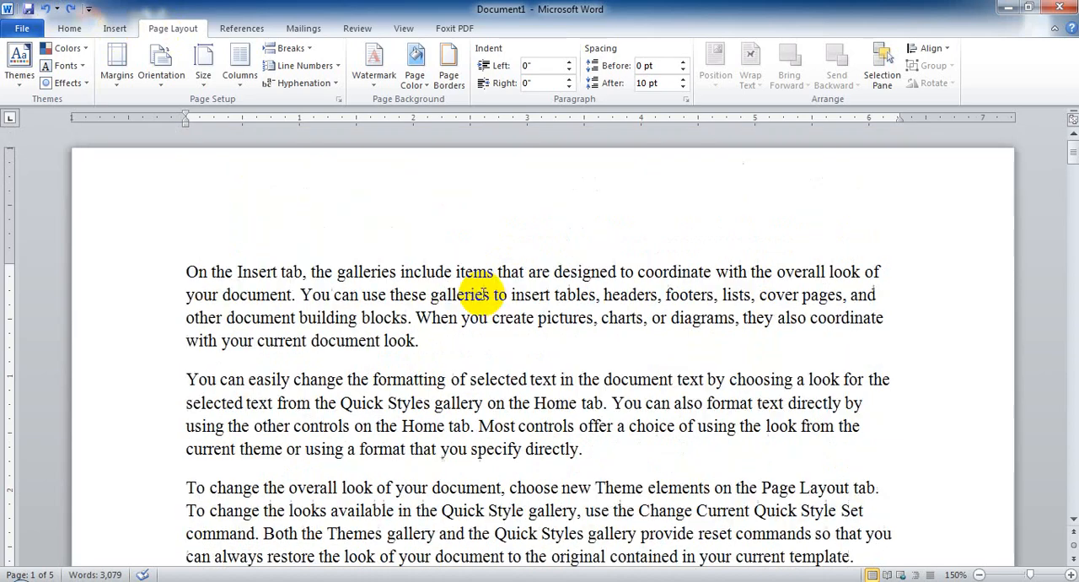
{"action": "left_click", "coordinate": [206, 272]}
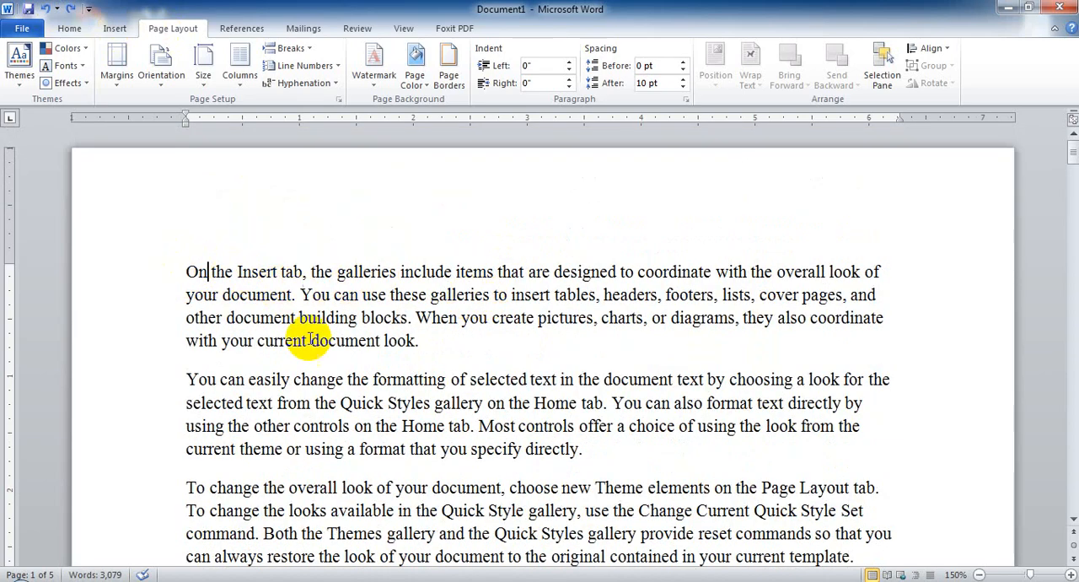
{"action": "scroll", "coordinate": [447, 428], "scroll_direction": "down", "scroll_amount": 3}
{"action": "scroll", "coordinate": [453, 430], "scroll_direction": "down", "scroll_amount": 7}
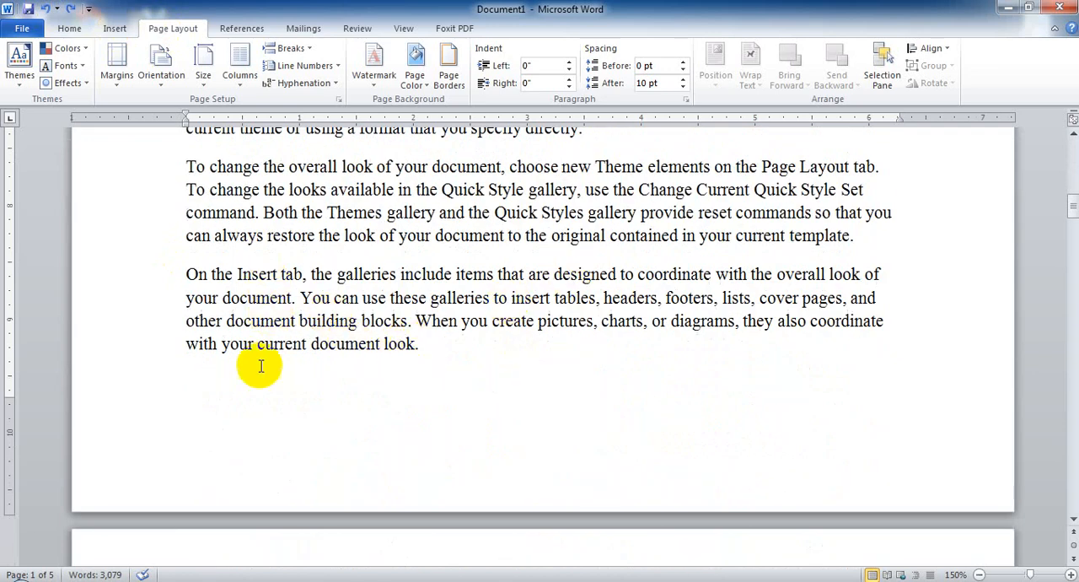
{"action": "left_click", "coordinate": [415, 347]}
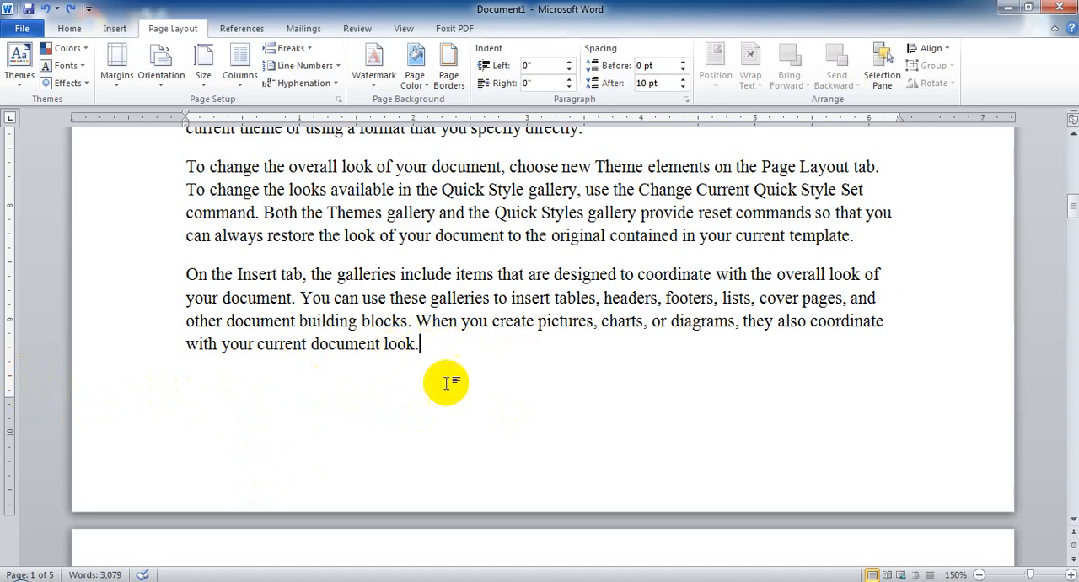
{"action": "scroll", "coordinate": [342, 393], "scroll_direction": "down", "scroll_amount": 4}
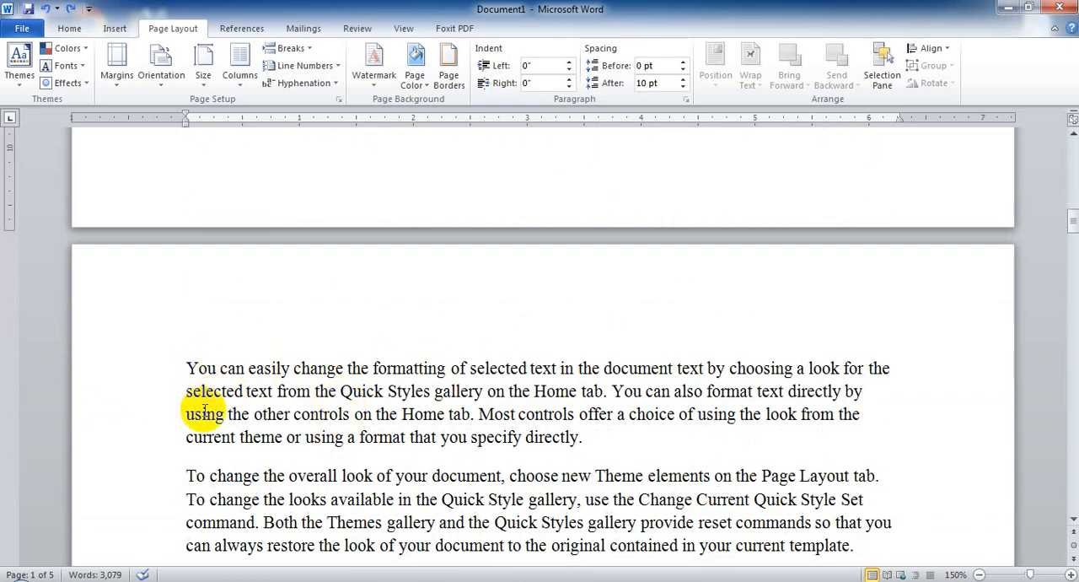
{"action": "scroll", "coordinate": [204, 411], "scroll_direction": "down", "scroll_amount": 4}
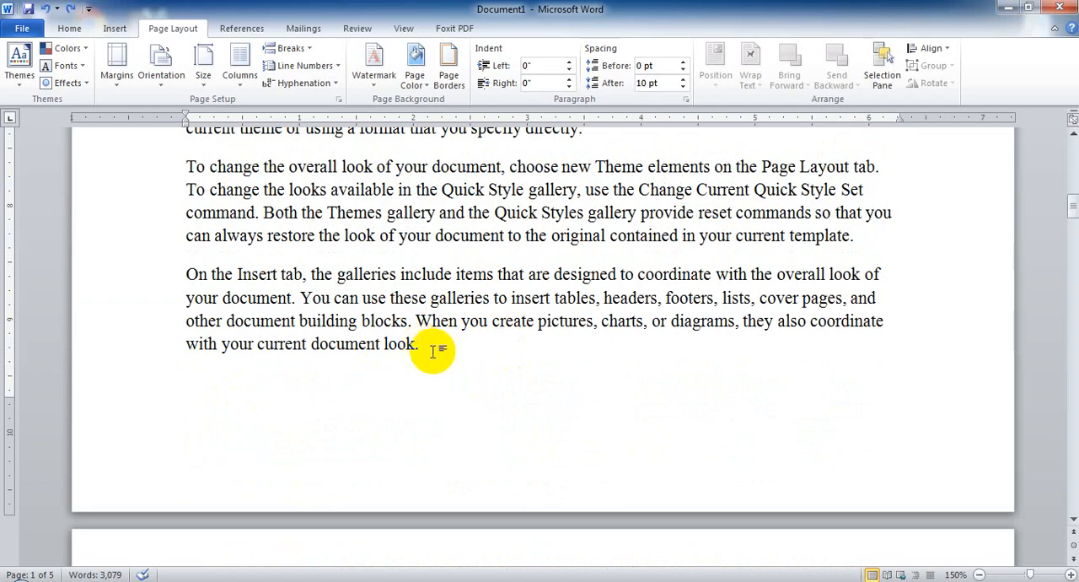
{"action": "scroll", "coordinate": [289, 484], "scroll_direction": "down", "scroll_amount": 2}
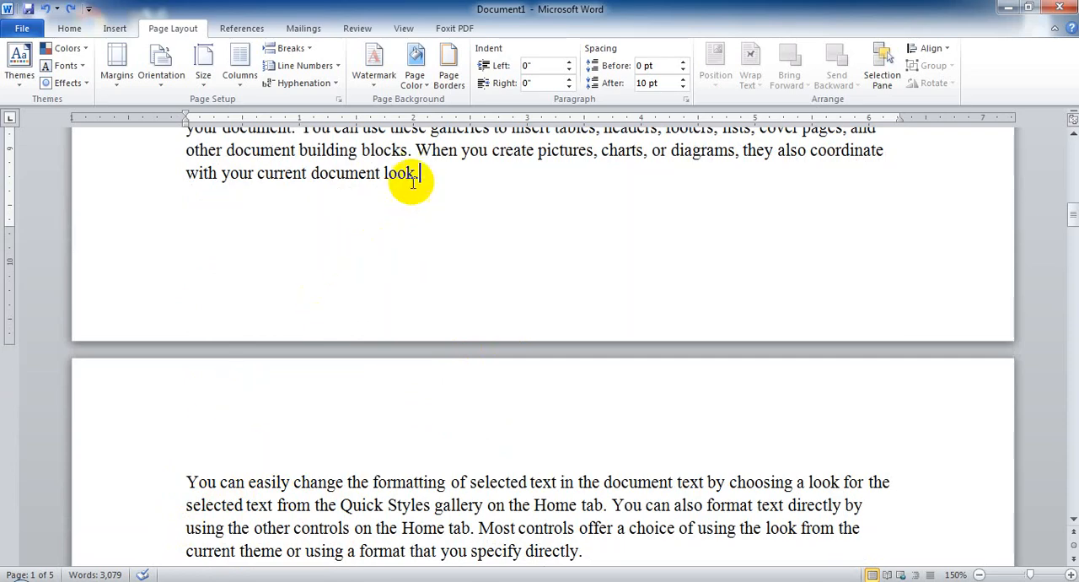
{"action": "scroll", "coordinate": [413, 179], "scroll_direction": "up", "scroll_amount": 2}
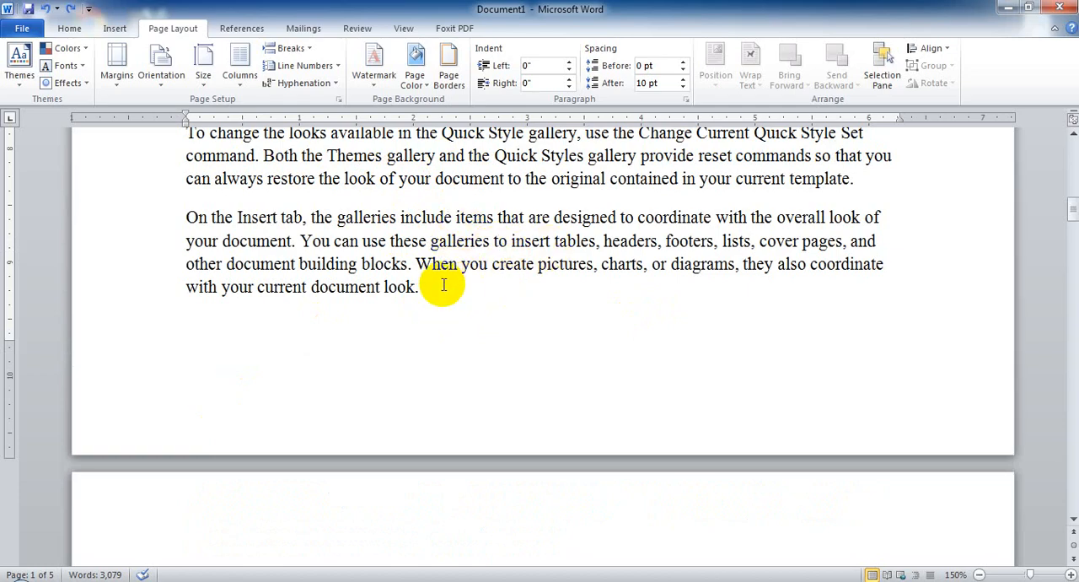
{"action": "scroll", "coordinate": [388, 312], "scroll_direction": "down", "scroll_amount": 1}
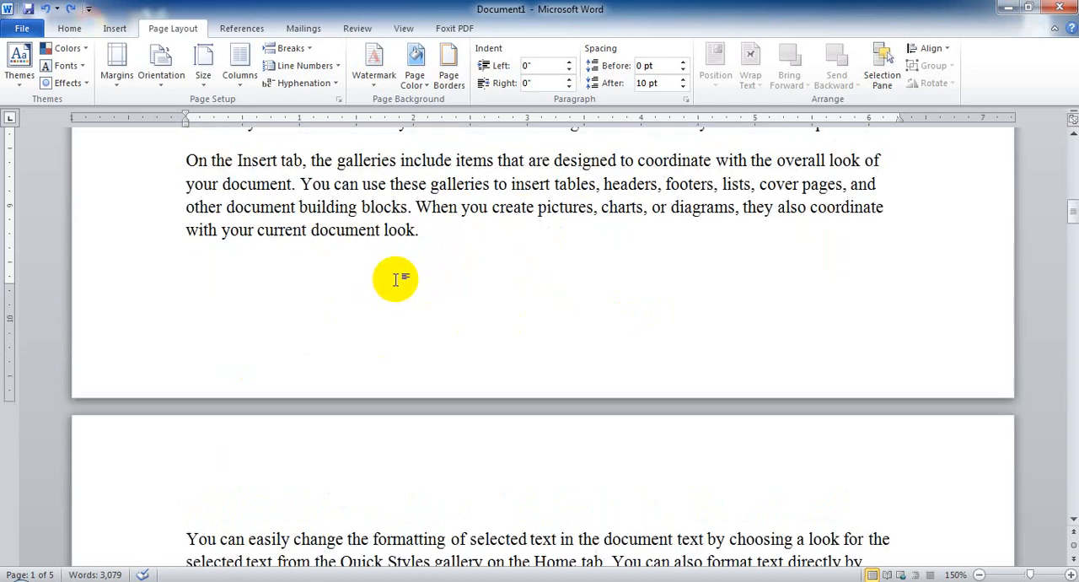
{"action": "scroll", "coordinate": [396, 278], "scroll_direction": "down", "scroll_amount": 3}
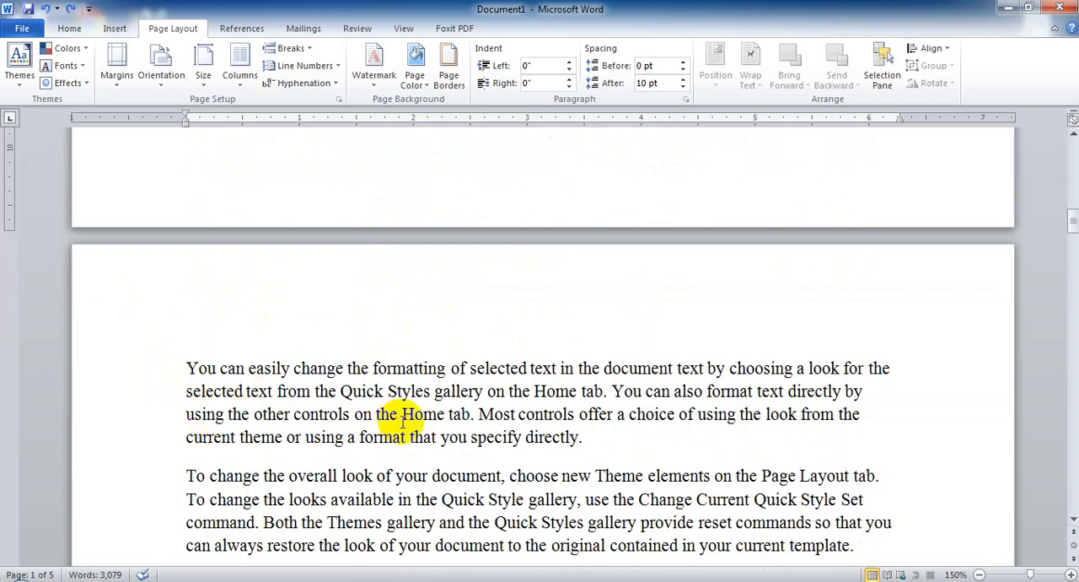
Insert a page break before the third paragraph on page 1, the one beginning "To change the overall look of your document".
{"action": "scroll", "coordinate": [392, 409], "scroll_direction": "down", "scroll_amount": 4}
{"action": "scroll", "coordinate": [395, 409], "scroll_direction": "up", "scroll_amount": 8}
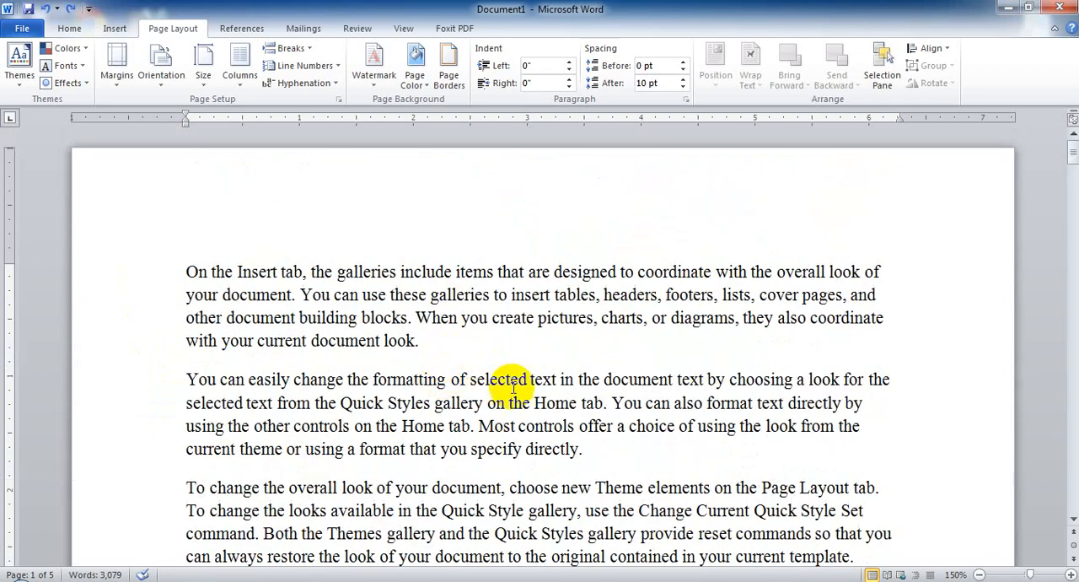
{"action": "scroll", "coordinate": [438, 383], "scroll_direction": "down", "scroll_amount": 3}
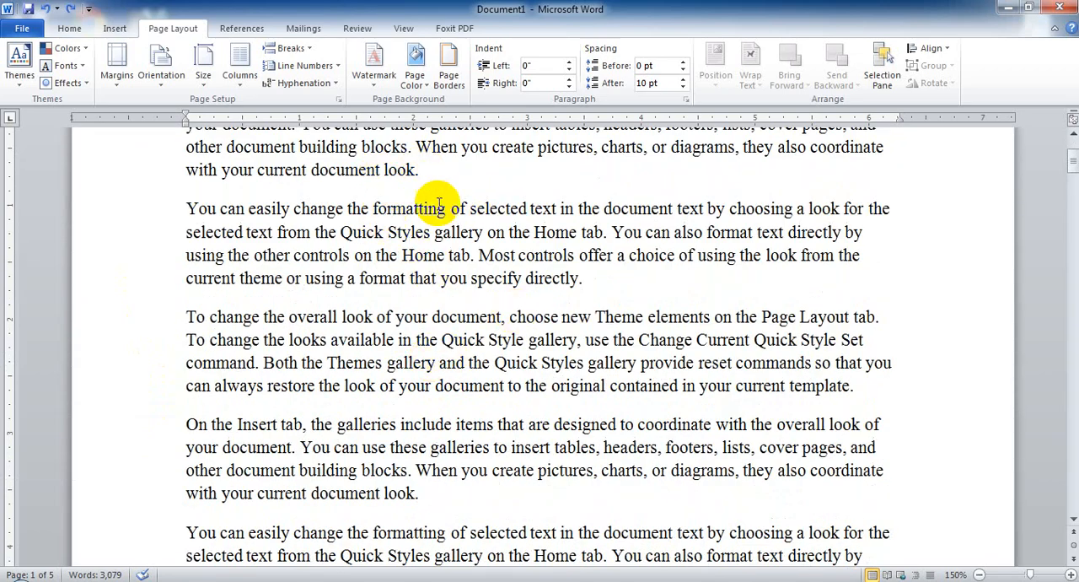
{"action": "left_click", "coordinate": [591, 285]}
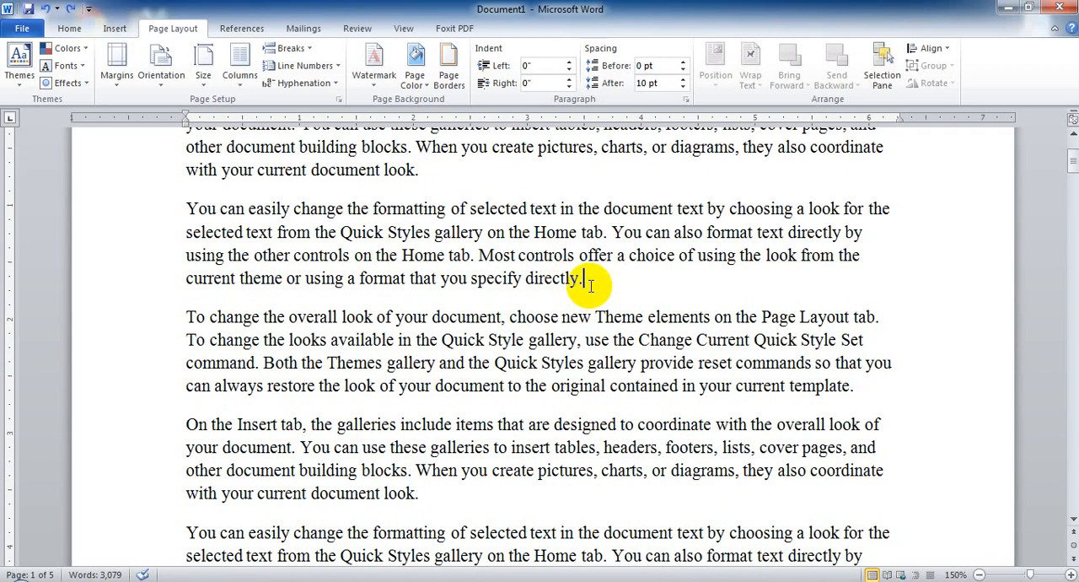
{"action": "left_click", "coordinate": [188, 319]}
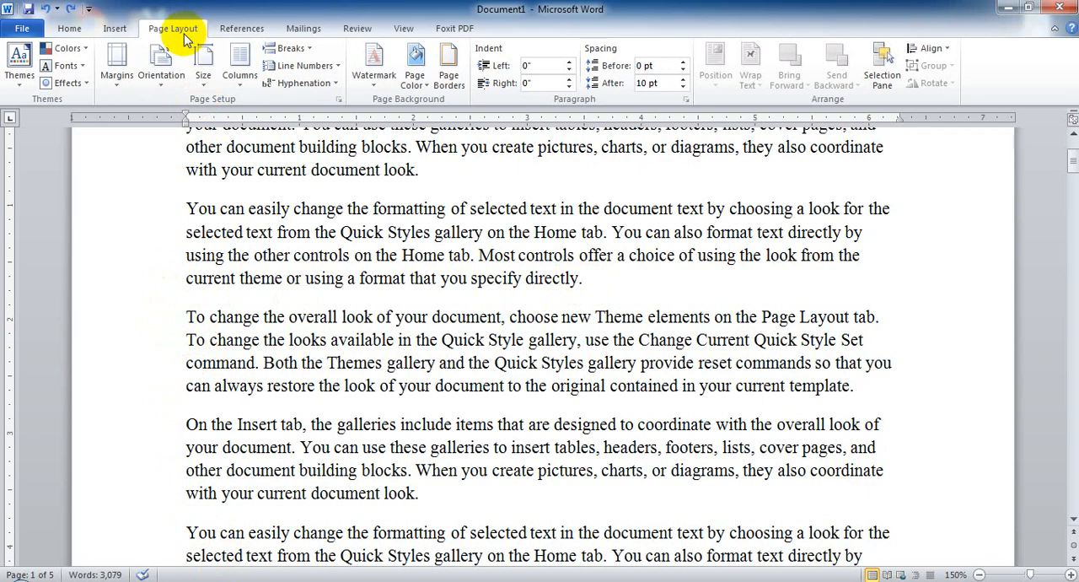
{"action": "left_click", "coordinate": [312, 53]}
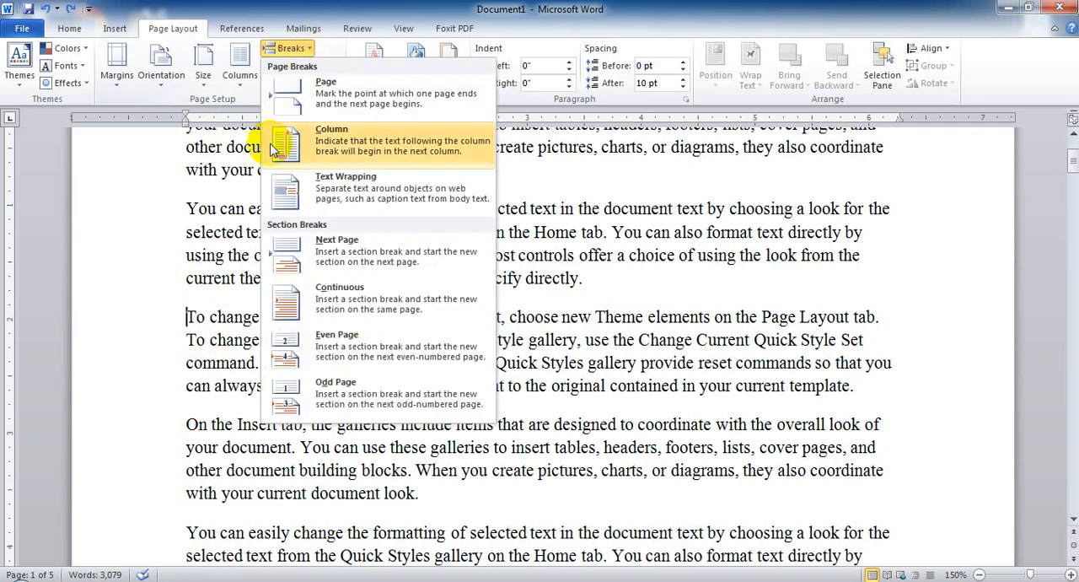
{"action": "left_click", "coordinate": [358, 101]}
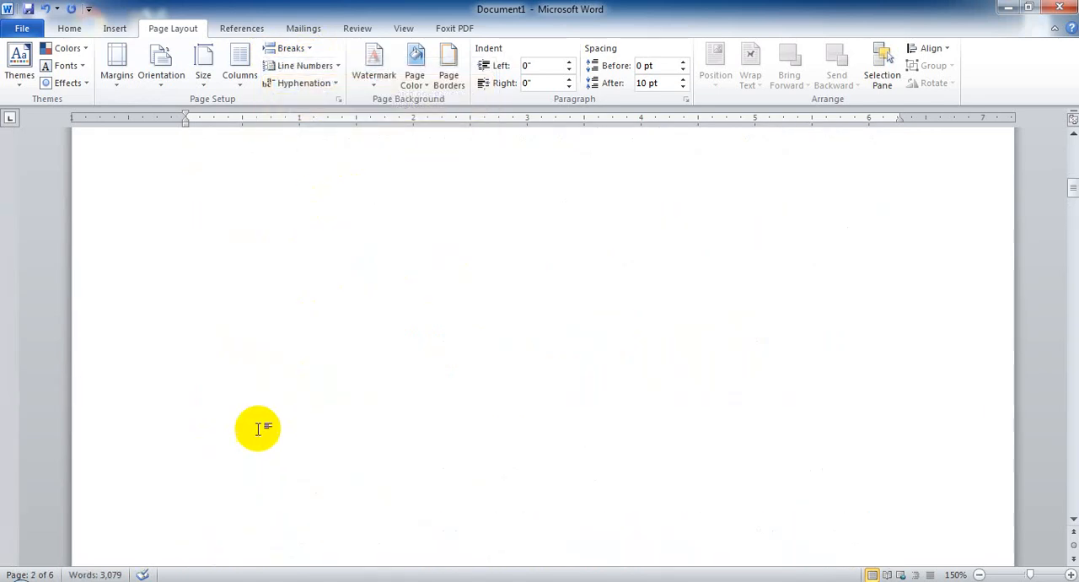
Check the text on both sides of the inserted page break and undo the break.
{"action": "scroll", "coordinate": [312, 371], "scroll_direction": "up", "scroll_amount": 5}
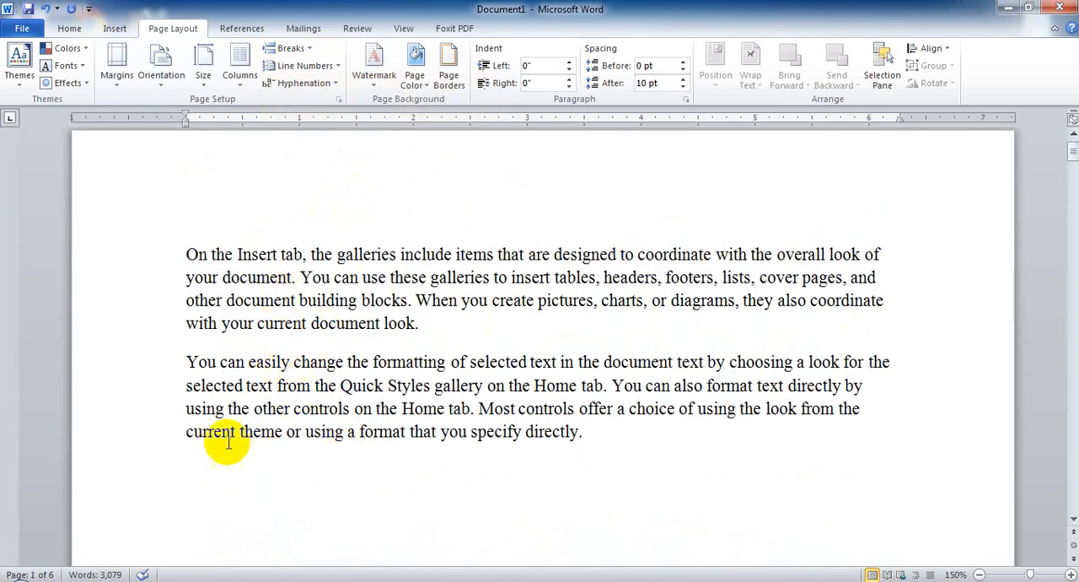
{"action": "scroll", "coordinate": [227, 443], "scroll_direction": "down", "scroll_amount": 10}
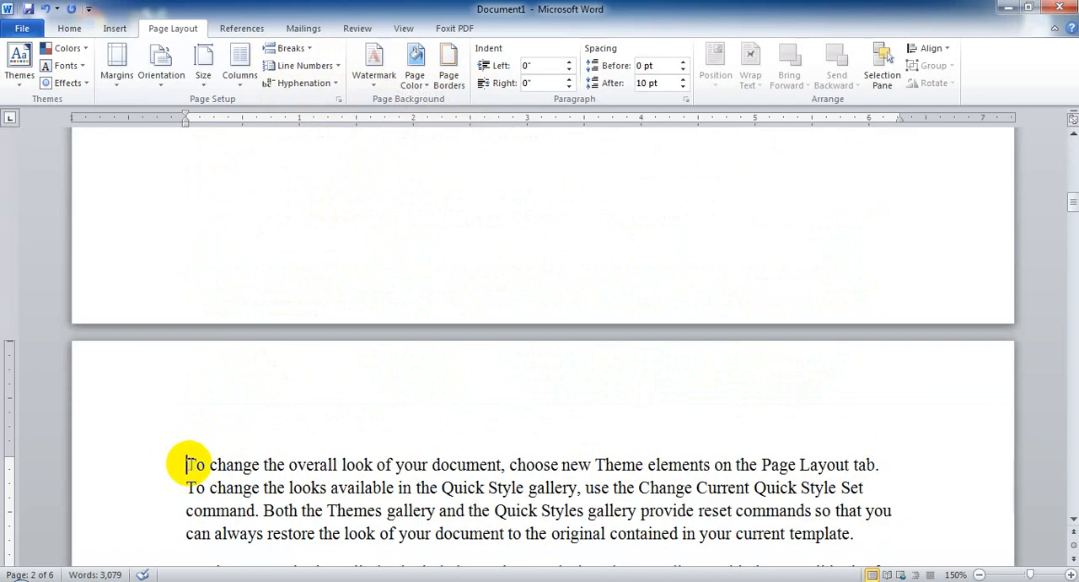
{"action": "scroll", "coordinate": [275, 463], "scroll_direction": "up", "scroll_amount": 6}
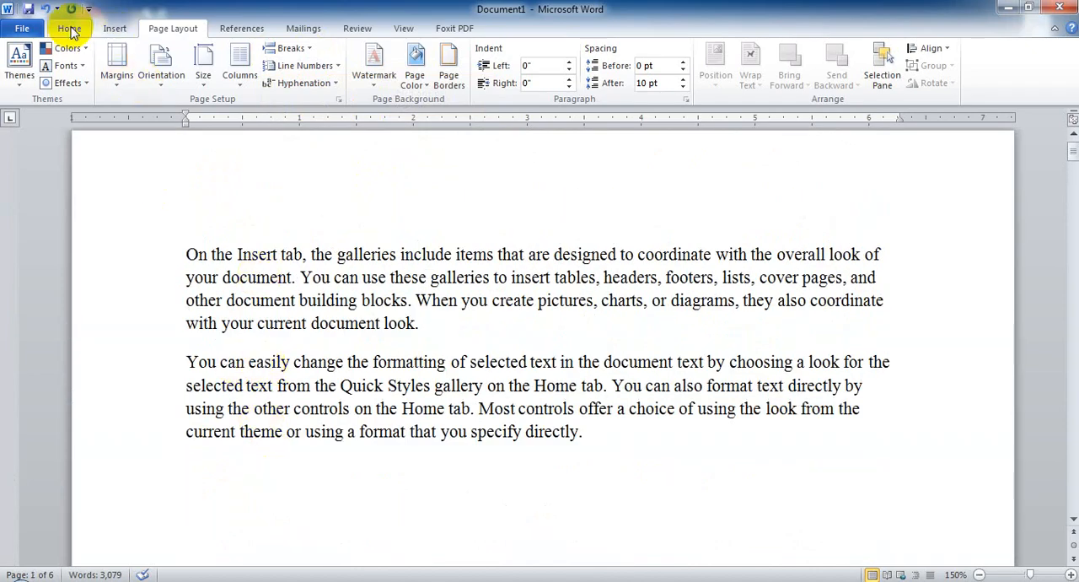
{"action": "left_click", "coordinate": [46, 10]}
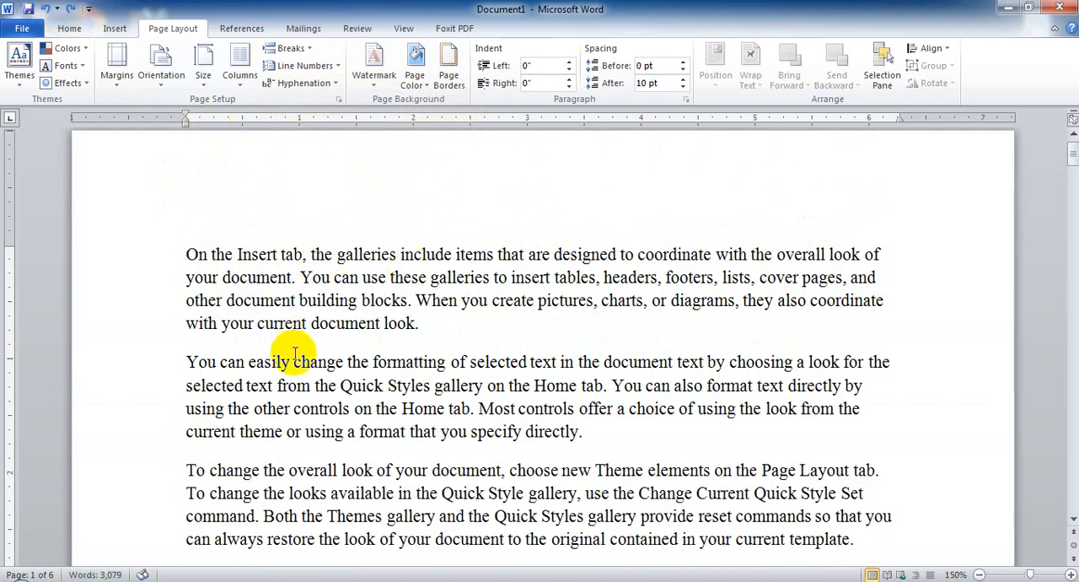
Insert a page break before the third paragraph again, this time with the Page Break command, and undo it.
{"action": "scroll", "coordinate": [367, 511], "scroll_direction": "down", "scroll_amount": 2}
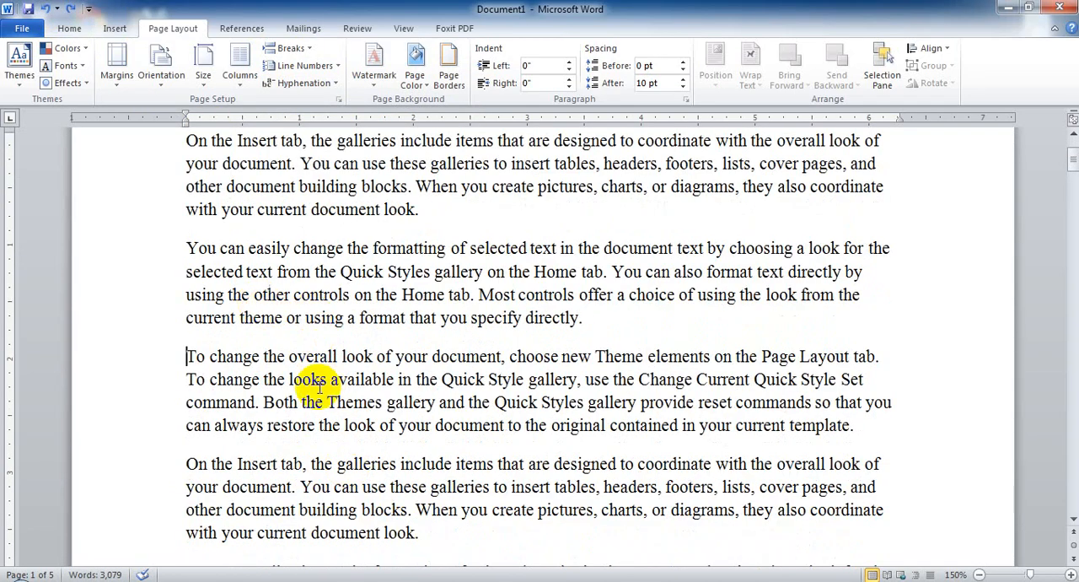
{"action": "scroll", "coordinate": [318, 387], "scroll_direction": "up", "scroll_amount": 1}
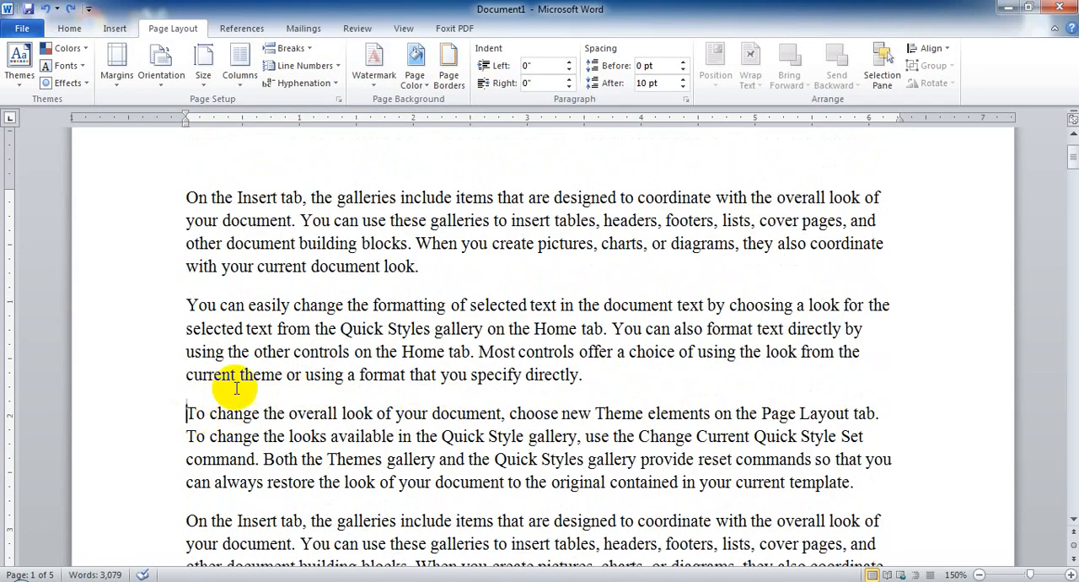
{"action": "left_click", "coordinate": [115, 28]}
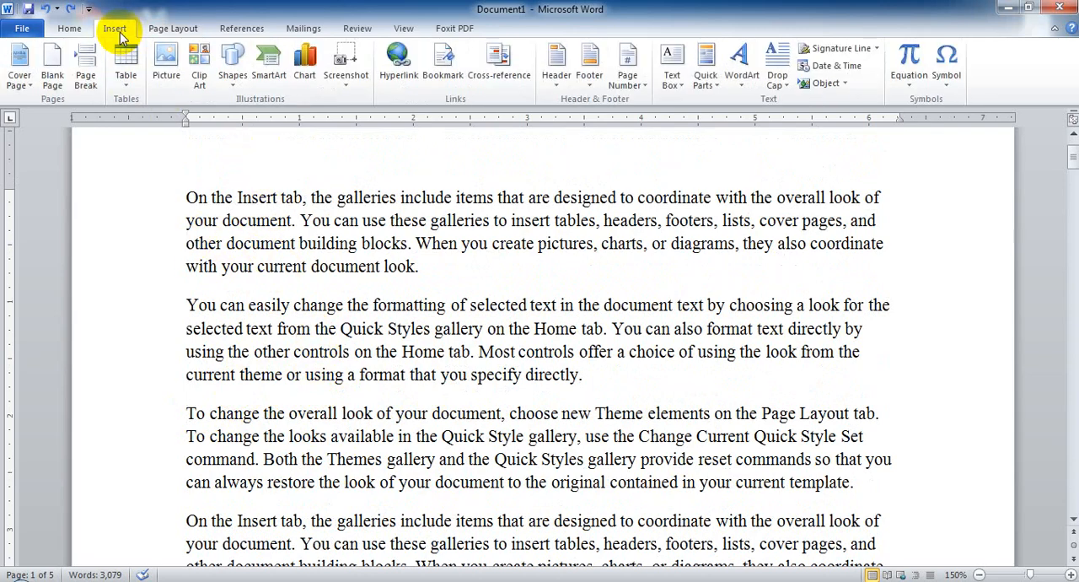
{"action": "left_click", "coordinate": [186, 412]}
{"action": "left_click", "coordinate": [89, 78]}
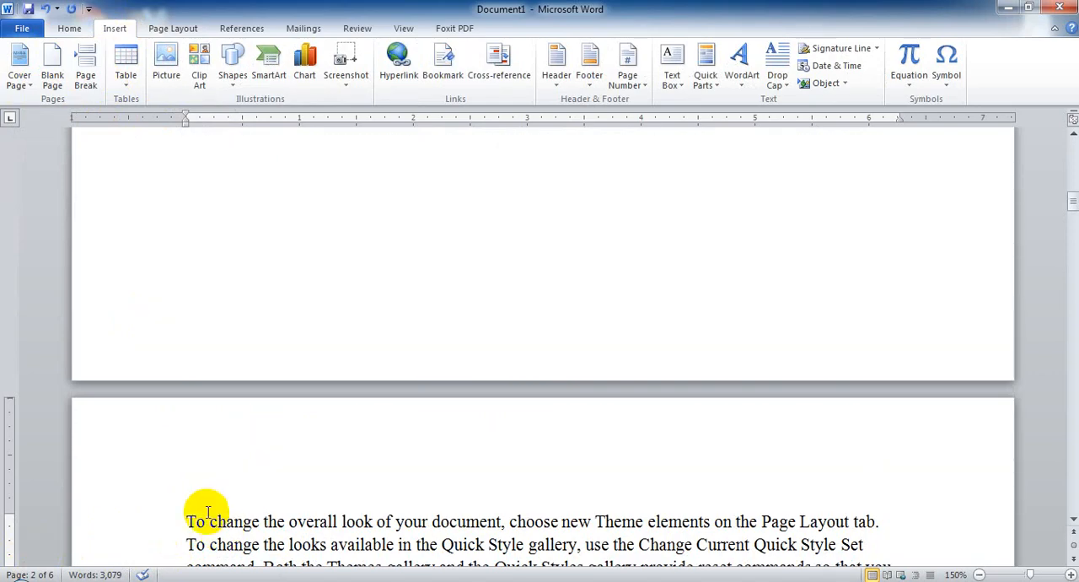
{"action": "scroll", "coordinate": [211, 511], "scroll_direction": "up", "scroll_amount": 10}
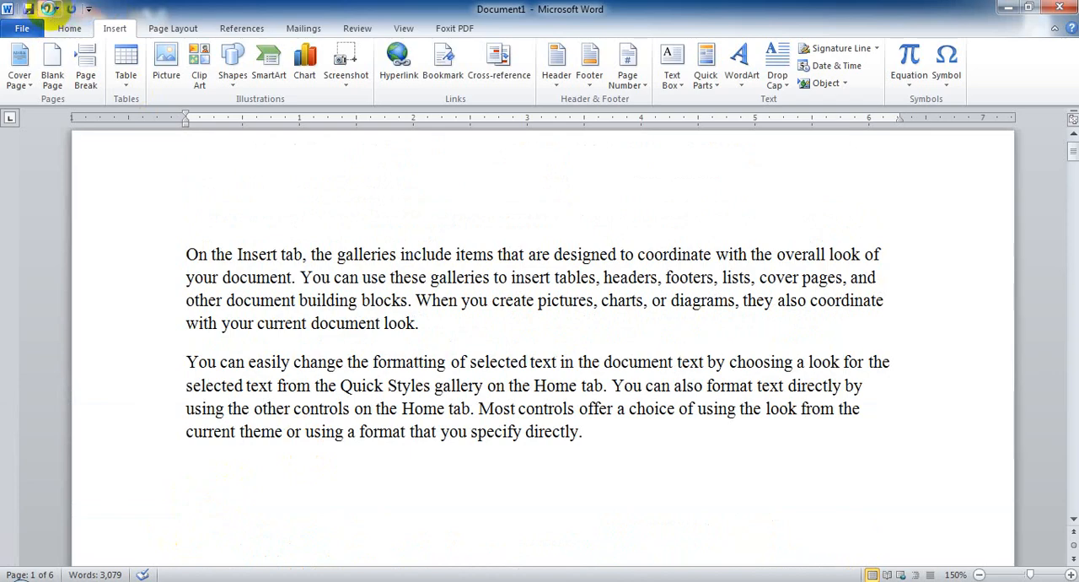
{"action": "left_click", "coordinate": [49, 8]}
Add an empty line before the third paragraph on page 1 and undo it.
{"action": "scroll", "coordinate": [411, 328], "scroll_direction": "down", "scroll_amount": 1}
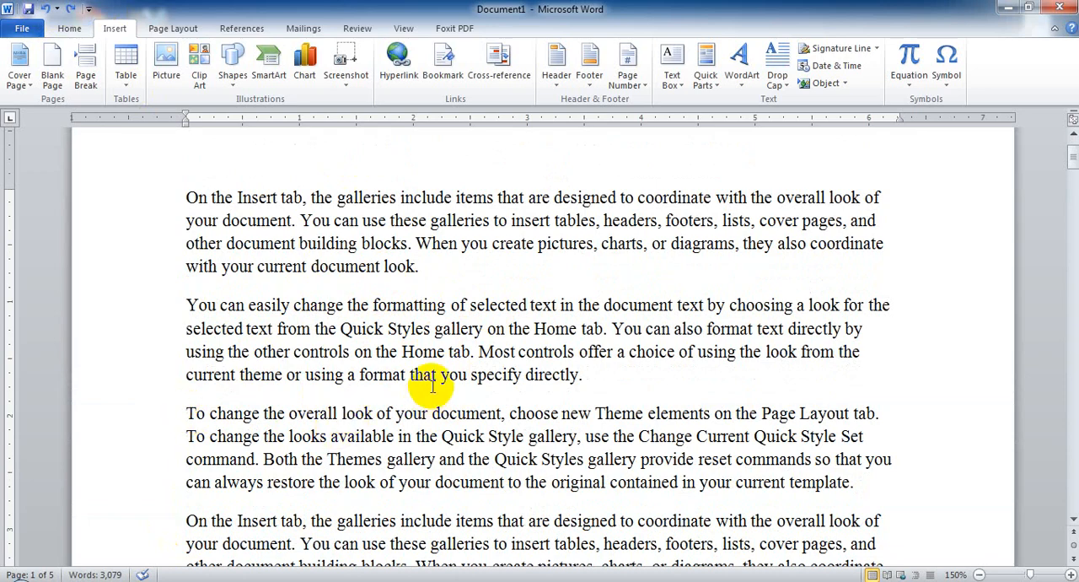
{"action": "key", "text": "Return"}
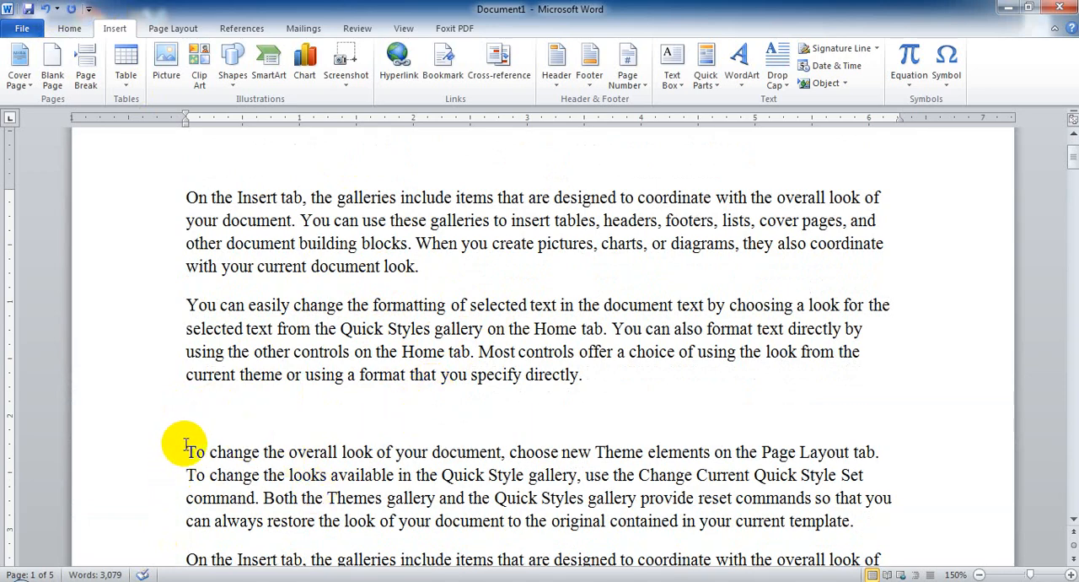
{"action": "left_click", "coordinate": [45, 9]}
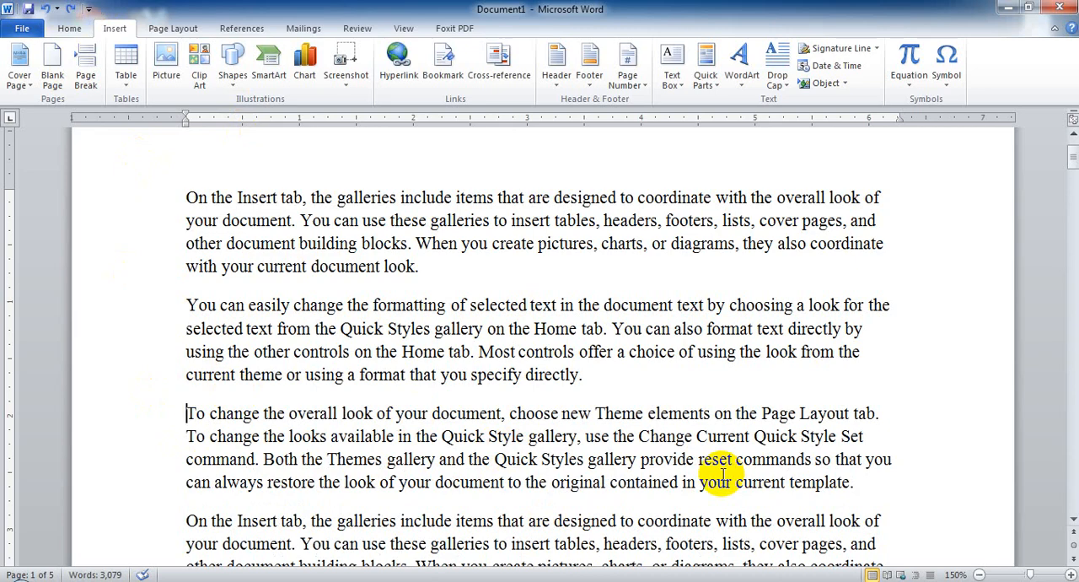
Insert a page break before the third paragraph, examine the text moved to page 2, and undo the break.
{"action": "key", "text": "ctrl+Return"}
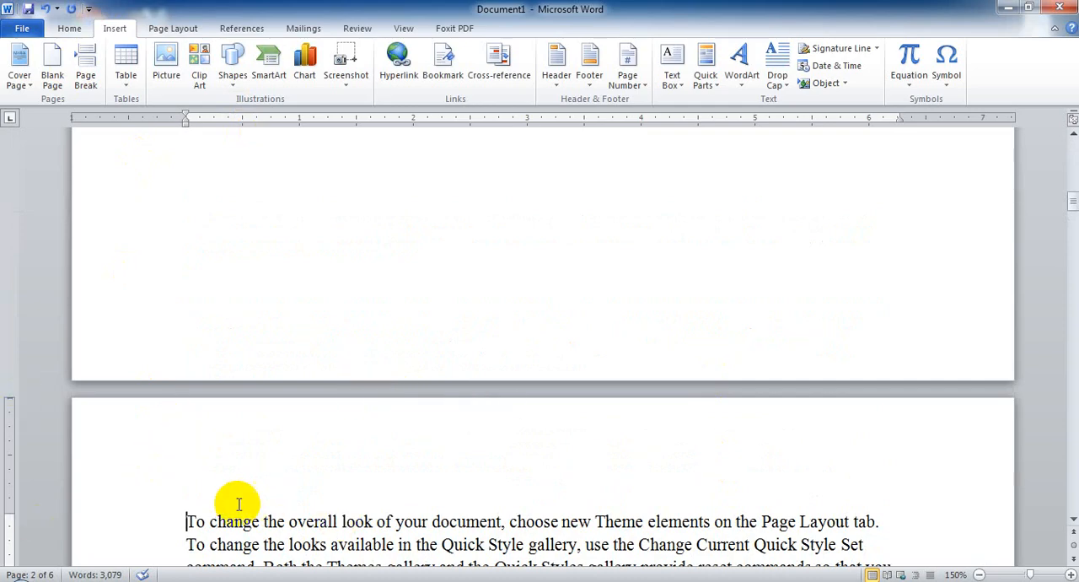
{"action": "scroll", "coordinate": [192, 533], "scroll_direction": "down", "scroll_amount": 3}
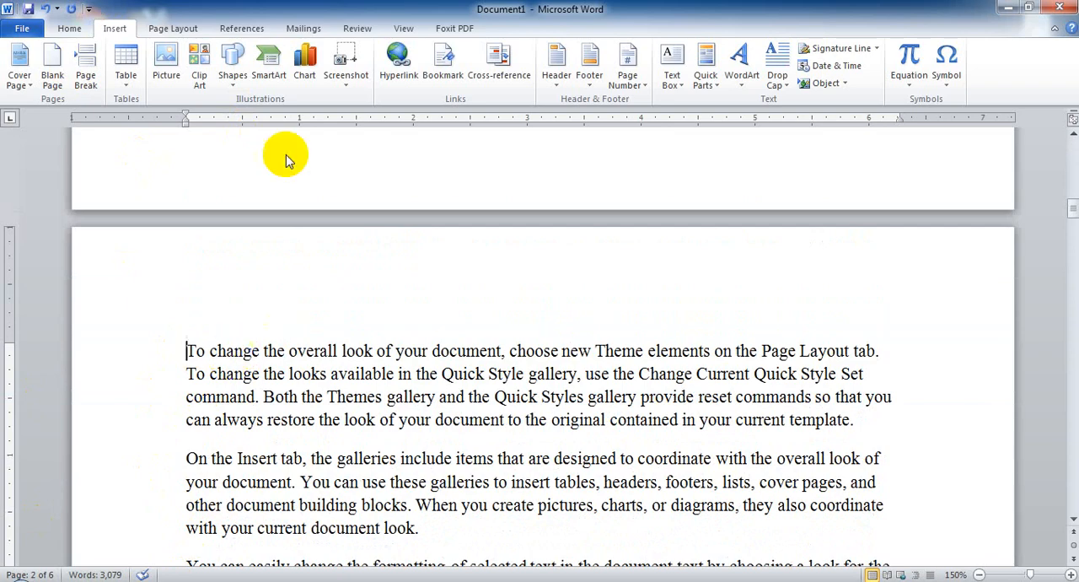
{"action": "scroll", "coordinate": [318, 228], "scroll_direction": "down", "scroll_amount": 3}
{"action": "scroll", "coordinate": [319, 226], "scroll_direction": "up", "scroll_amount": 5}
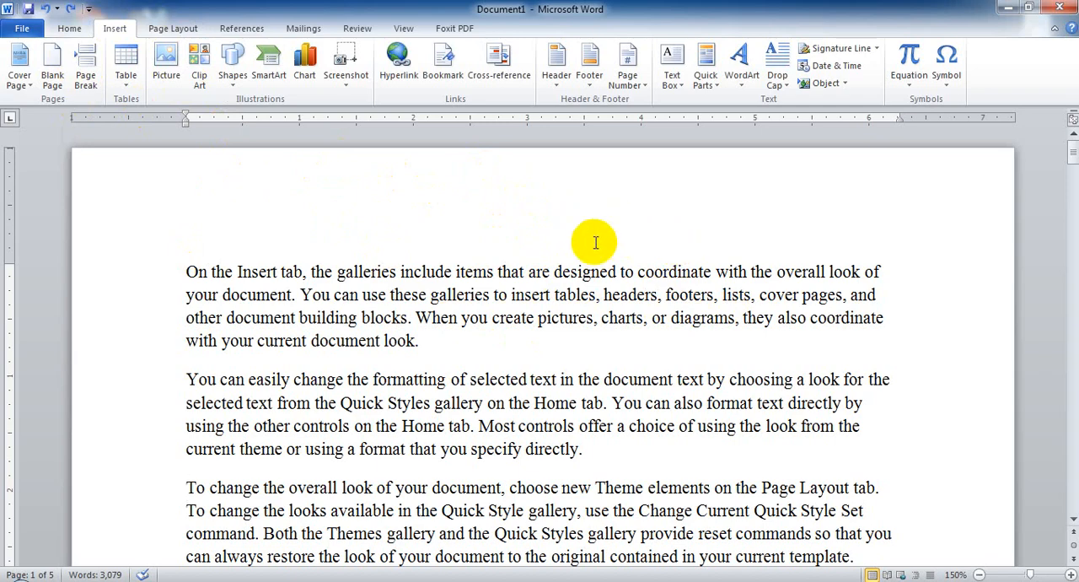
Look through the document's pages and check the page number of the page in view.
{"action": "scroll", "coordinate": [408, 401], "scroll_direction": "down", "scroll_amount": 4}
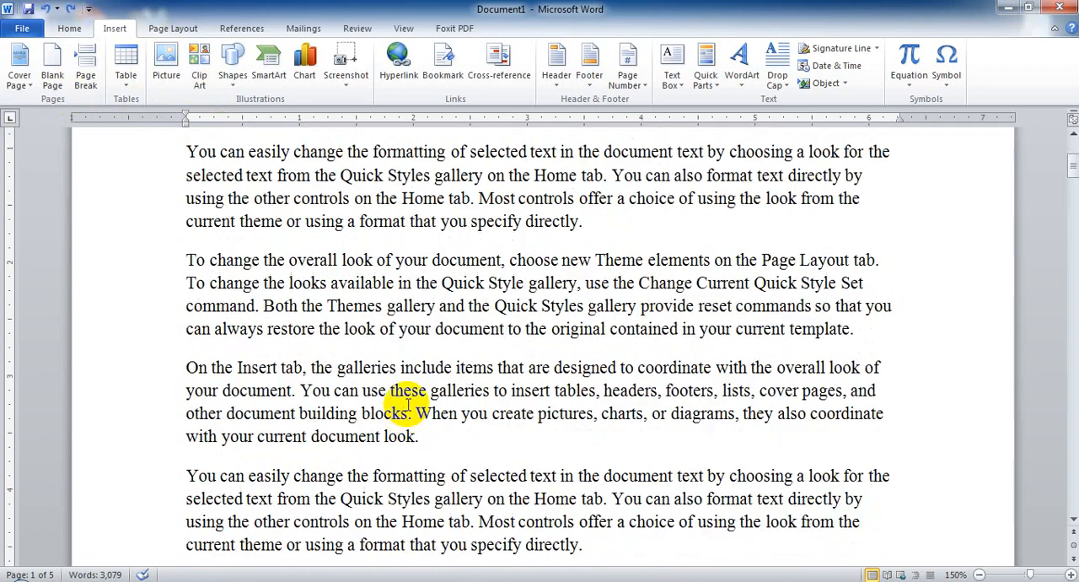
{"action": "scroll", "coordinate": [417, 422], "scroll_direction": "up", "scroll_amount": 2}
{"action": "scroll", "coordinate": [411, 391], "scroll_direction": "down", "scroll_amount": 2}
{"action": "scroll", "coordinate": [462, 358], "scroll_direction": "down", "scroll_amount": 3}
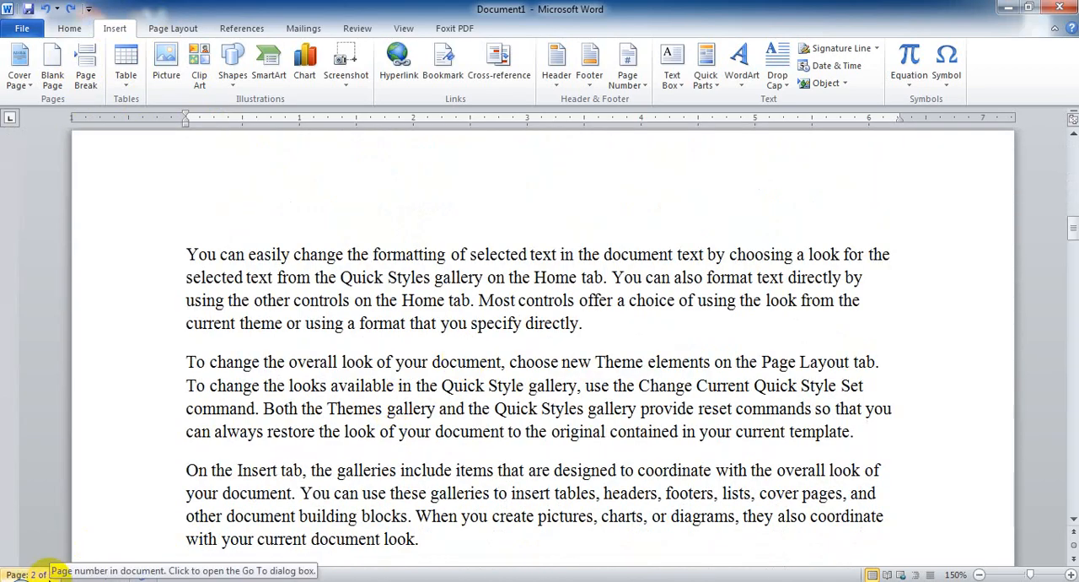
{"action": "scroll", "coordinate": [638, 420], "scroll_direction": "down", "scroll_amount": 15}
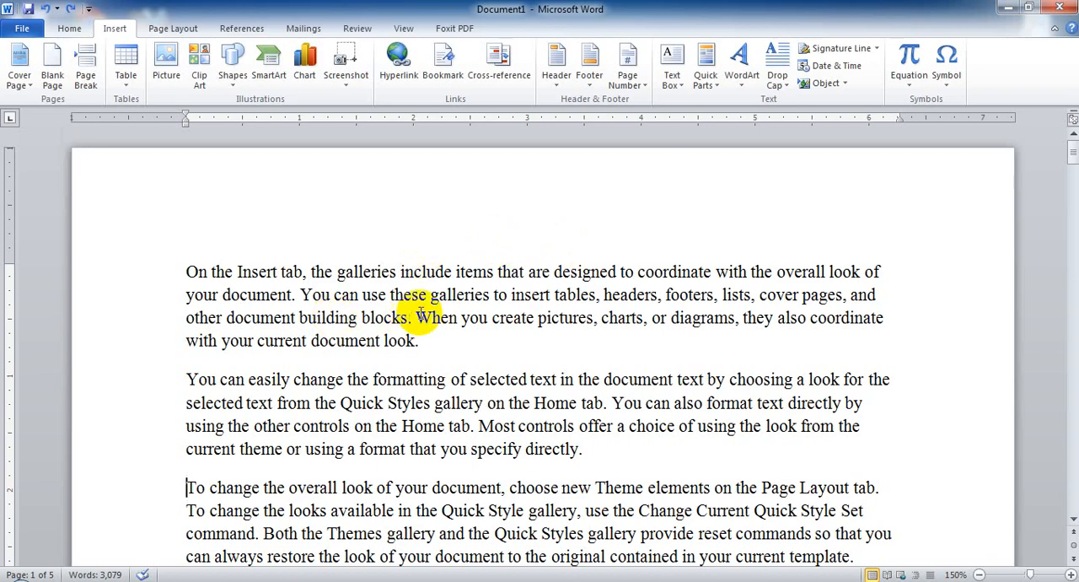
Browse the built-in header designs and open the document's header for editing without applying a design.
{"action": "left_click", "coordinate": [173, 29]}
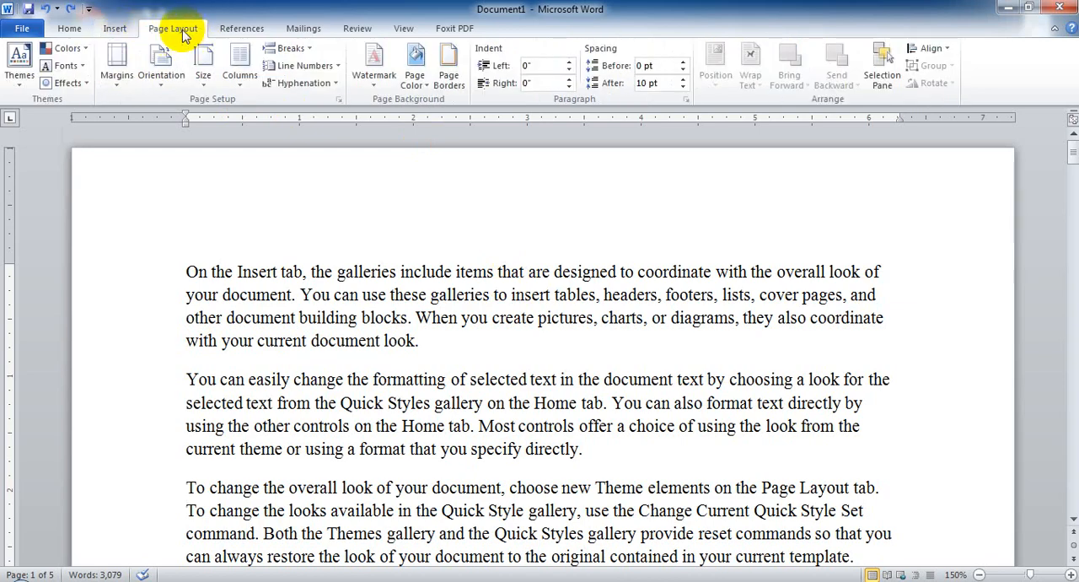
{"action": "left_click", "coordinate": [115, 31]}
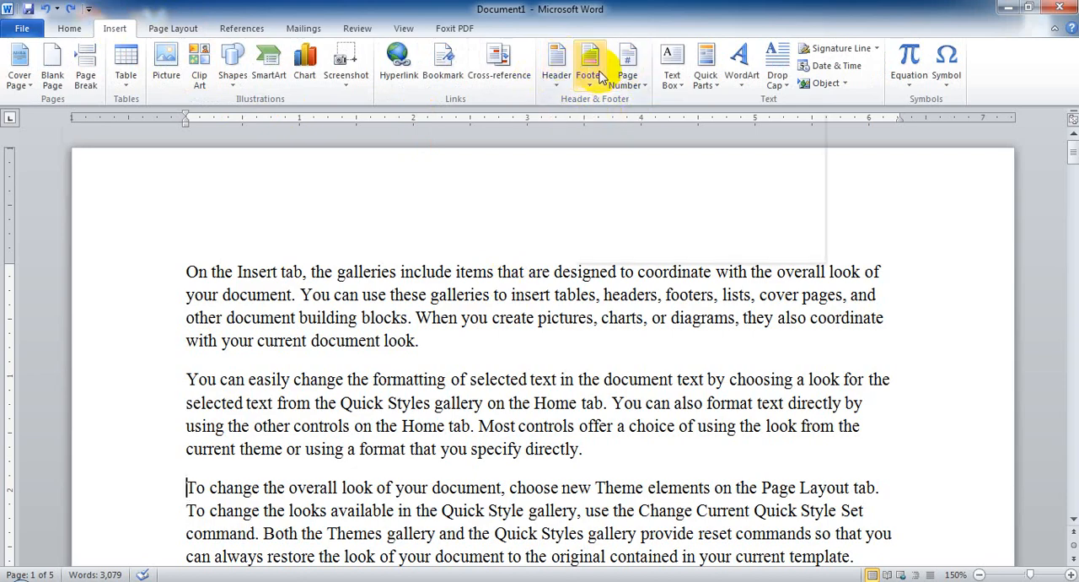
{"action": "left_click", "coordinate": [556, 74]}
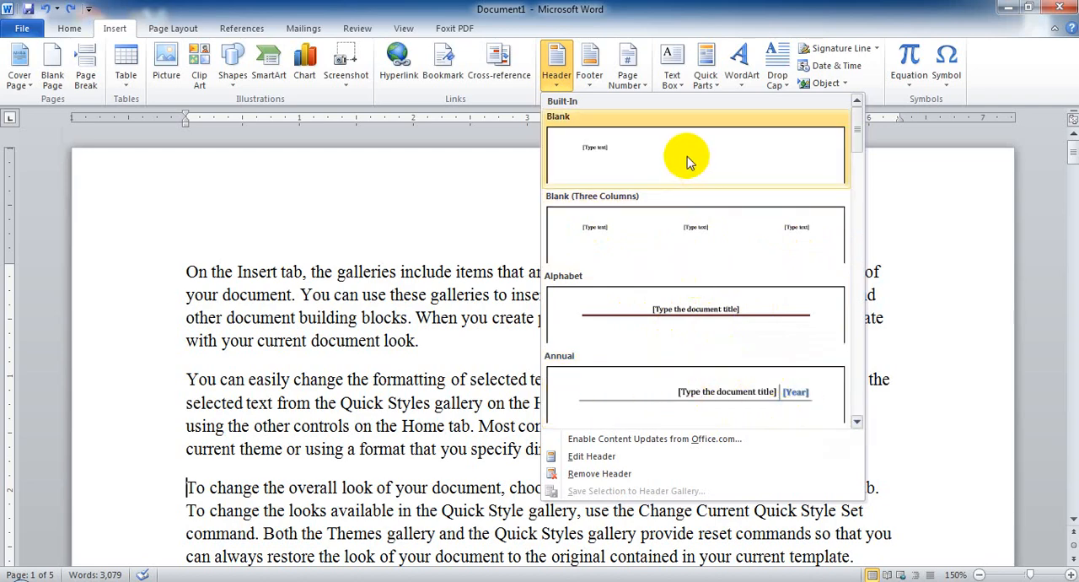
{"action": "left_click_drag", "start_coordinate": [855, 137], "coordinate": [862, 276]}
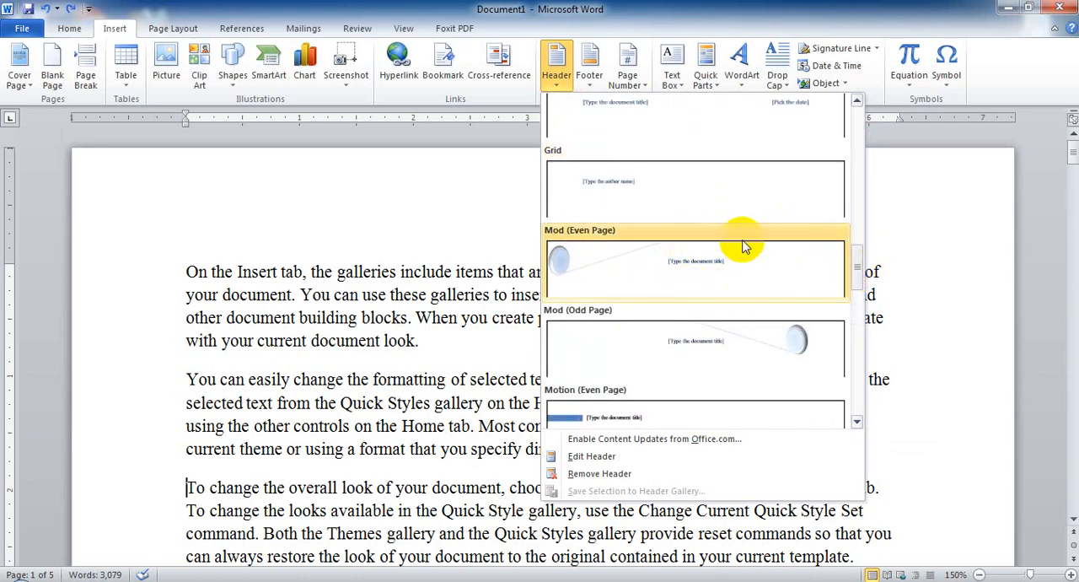
{"action": "left_click_drag", "start_coordinate": [858, 266], "coordinate": [876, 126]}
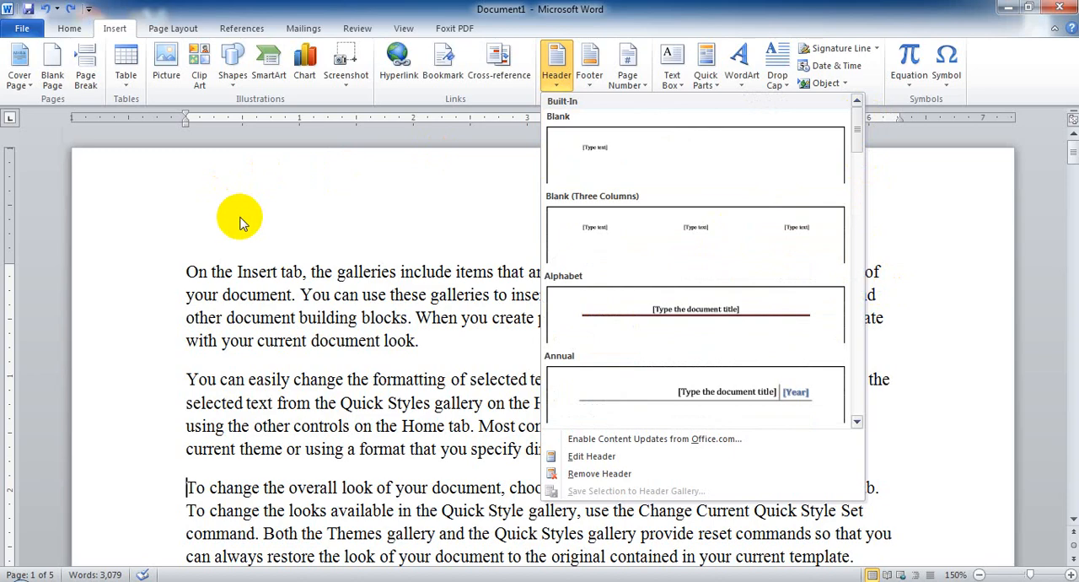
{"action": "left_click", "coordinate": [594, 457]}
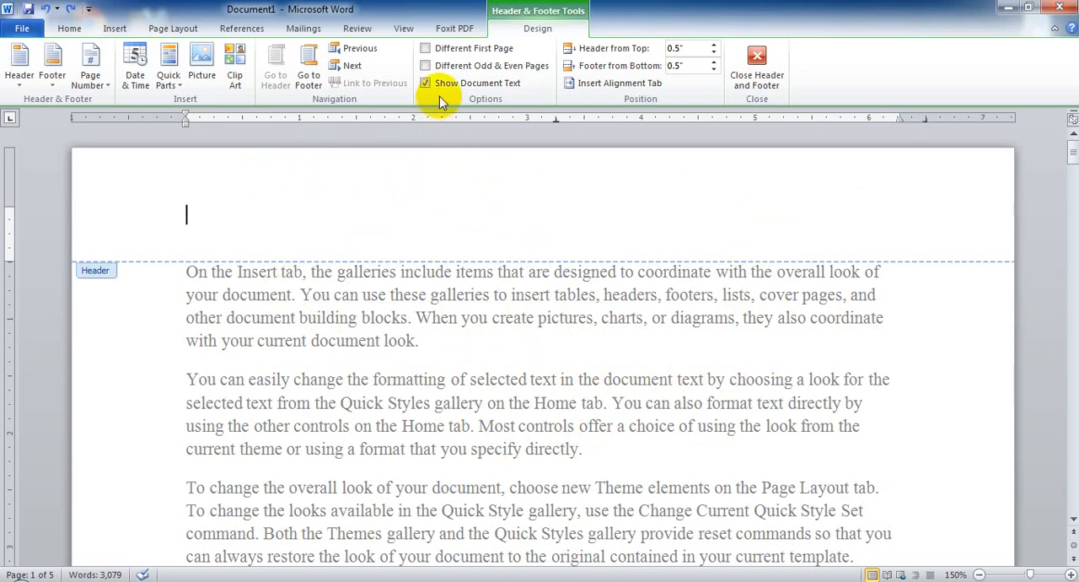
View the built-in header and footer designs, close them without choosing one, and go to the footer area of page 1.
{"action": "left_click", "coordinate": [114, 31]}
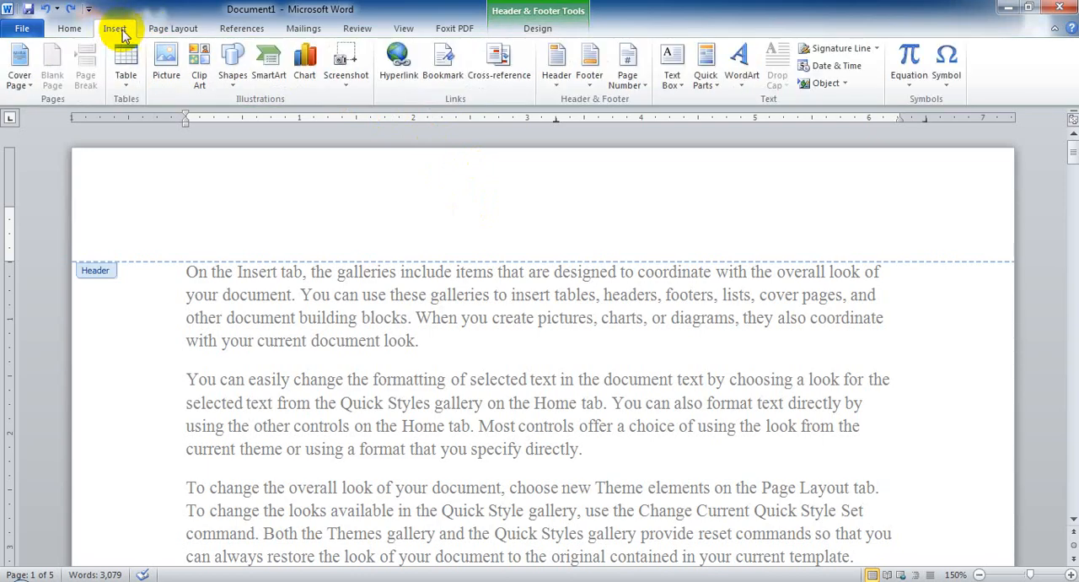
{"action": "left_click", "coordinate": [558, 76]}
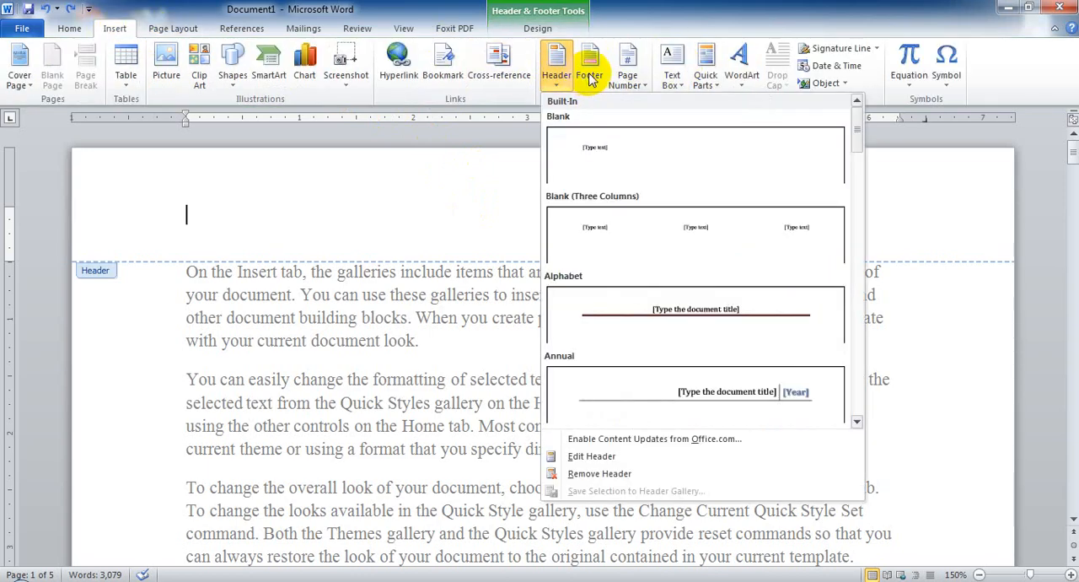
{"action": "left_click", "coordinate": [592, 76]}
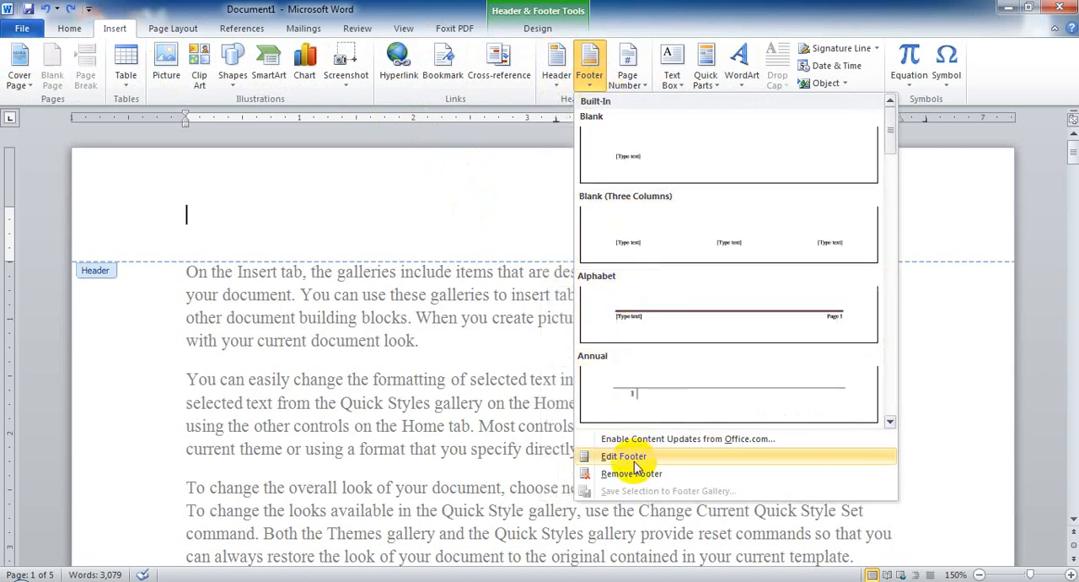
{"action": "left_click", "coordinate": [397, 185]}
{"action": "scroll", "coordinate": [527, 335], "scroll_direction": "down", "scroll_amount": 4}
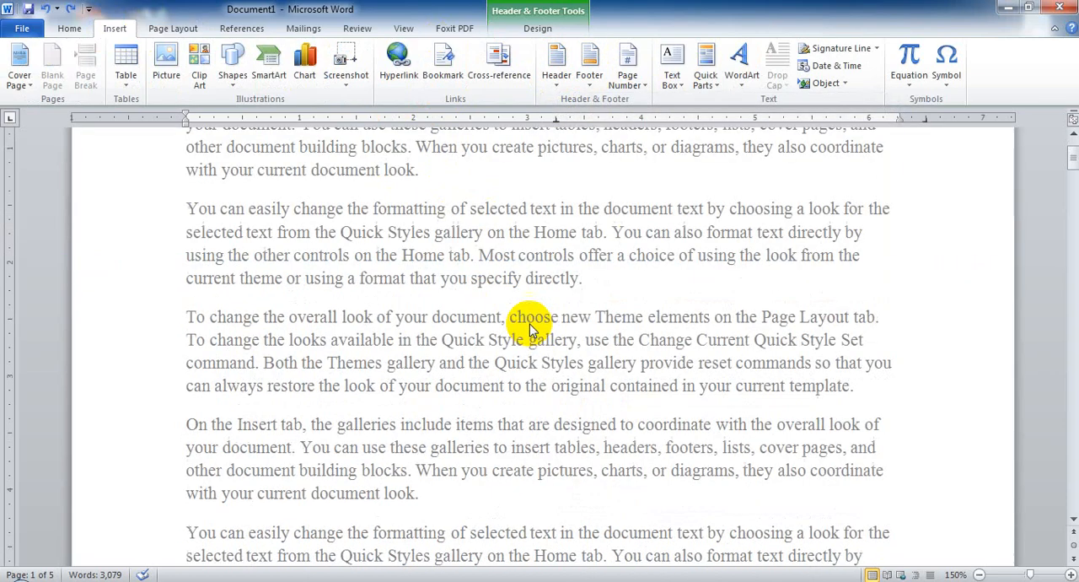
{"action": "scroll", "coordinate": [530, 330], "scroll_direction": "down", "scroll_amount": 5}
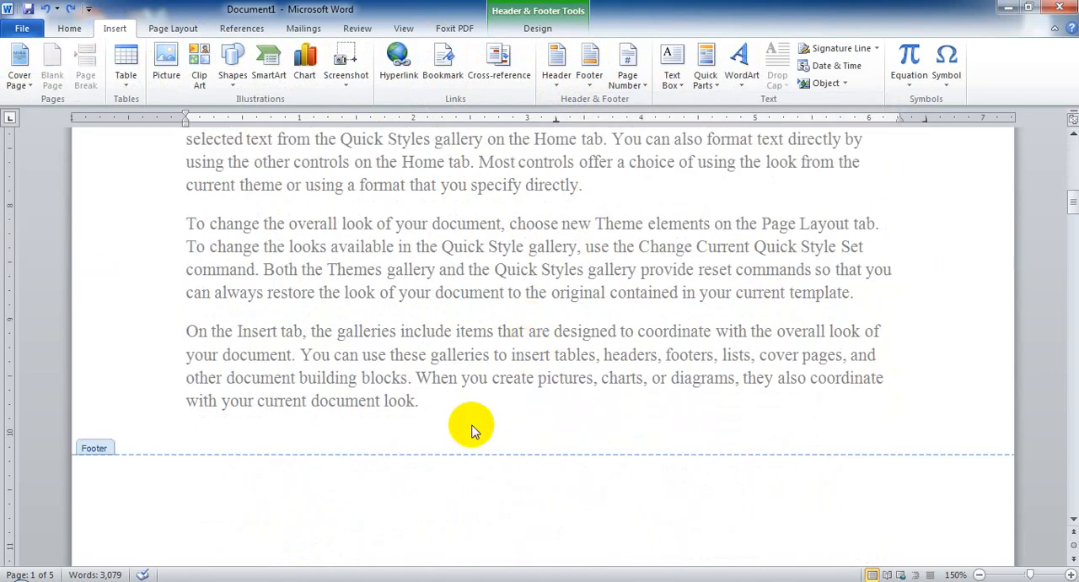
Enter "Information Technology" in the page header and close header and footer editing.
{"action": "left_click", "coordinate": [493, 517]}
{"action": "scroll", "coordinate": [436, 523], "scroll_direction": "down", "scroll_amount": 9}
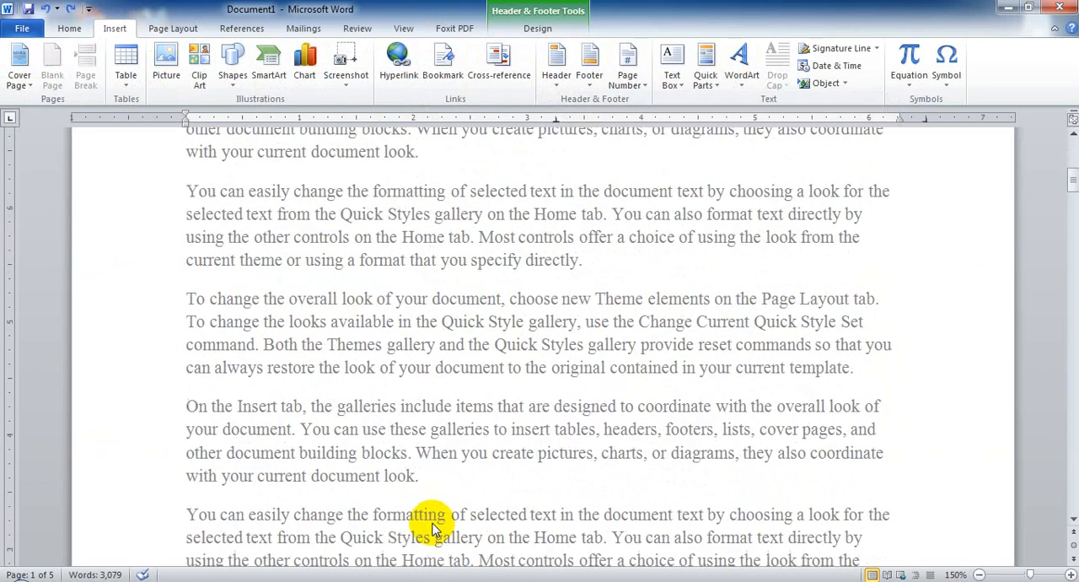
{"action": "scroll", "coordinate": [431, 523], "scroll_direction": "up", "scroll_amount": 3}
{"action": "left_click", "coordinate": [544, 219]}
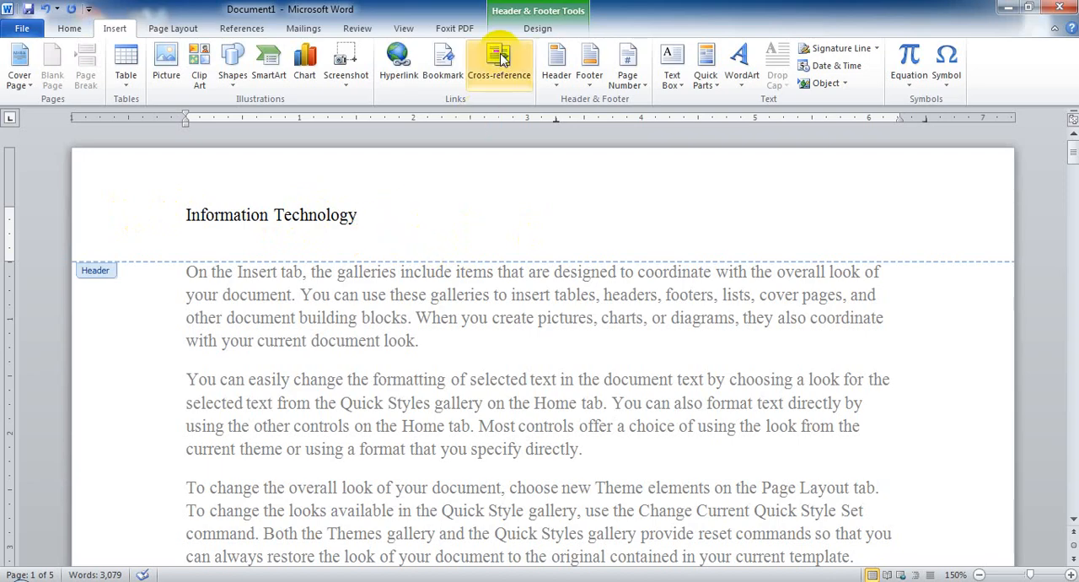
{"action": "left_click", "coordinate": [533, 30]}
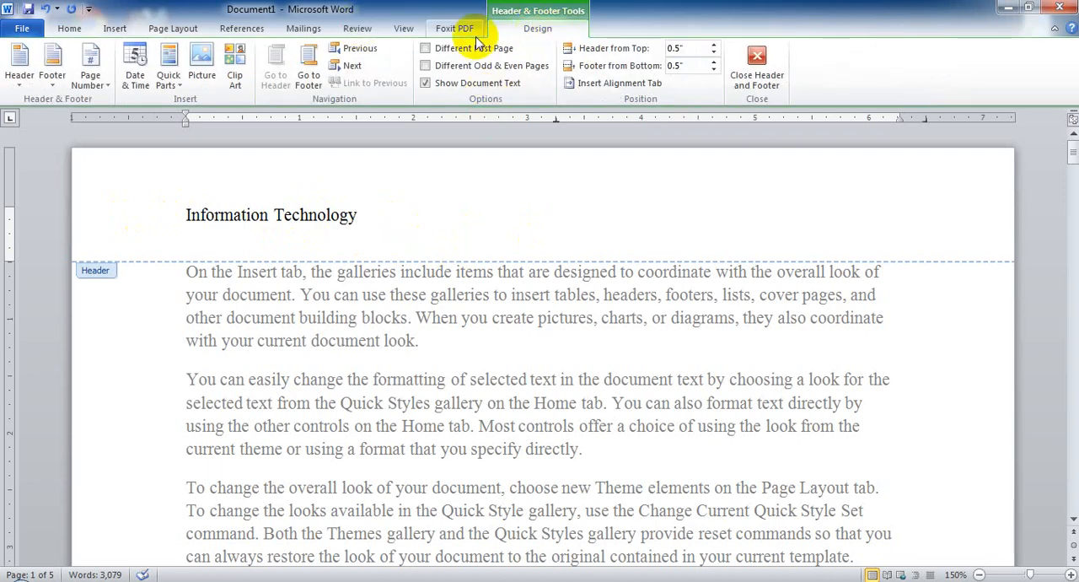
{"action": "left_click", "coordinate": [765, 78]}
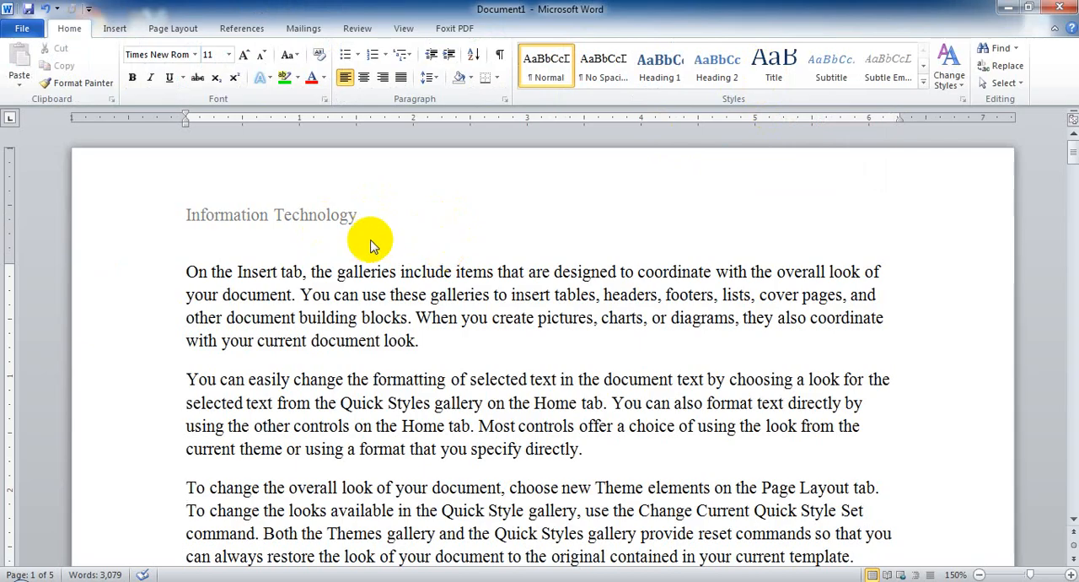
Look through the document's pages to check the header text on each one.
{"action": "scroll", "coordinate": [371, 241], "scroll_direction": "down", "scroll_amount": 7}
{"action": "scroll", "coordinate": [373, 241], "scroll_direction": "down", "scroll_amount": 12}
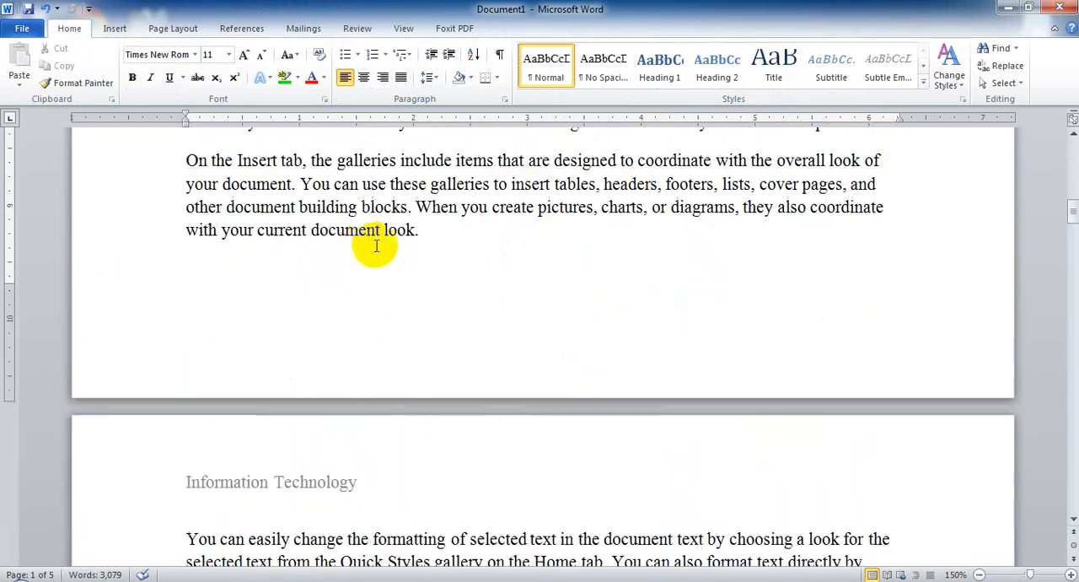
{"action": "scroll", "coordinate": [383, 329], "scroll_direction": "up", "scroll_amount": 6}
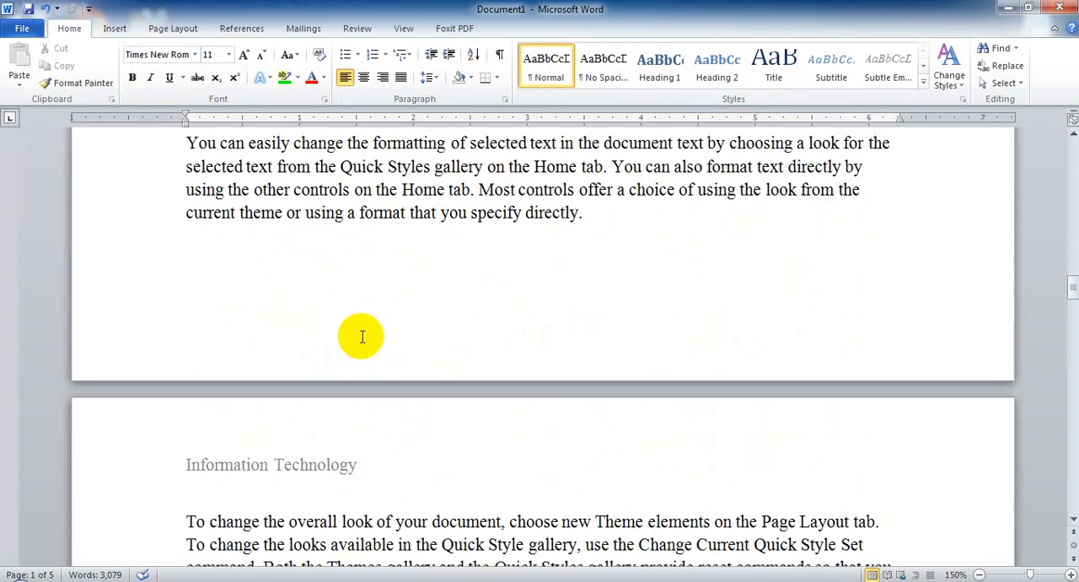
{"action": "scroll", "coordinate": [358, 337], "scroll_direction": "down", "scroll_amount": 3}
{"action": "scroll", "coordinate": [354, 338], "scroll_direction": "up", "scroll_amount": 4}
{"action": "scroll", "coordinate": [354, 331], "scroll_direction": "down", "scroll_amount": 8}
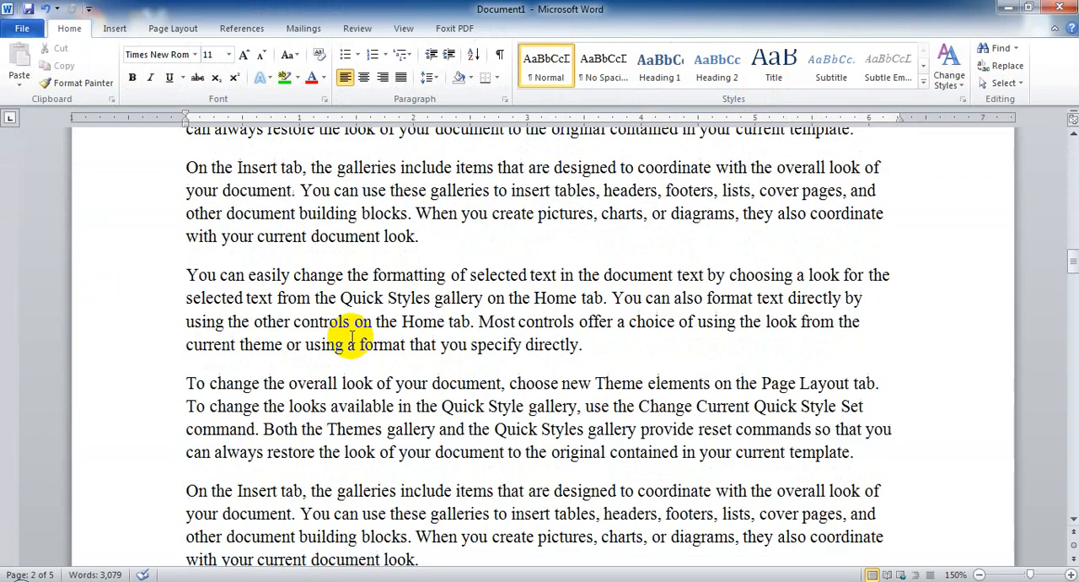
{"action": "scroll", "coordinate": [355, 337], "scroll_direction": "up", "scroll_amount": 5}
{"action": "scroll", "coordinate": [352, 337], "scroll_direction": "down", "scroll_amount": 8}
{"action": "scroll", "coordinate": [353, 338], "scroll_direction": "up", "scroll_amount": 6}
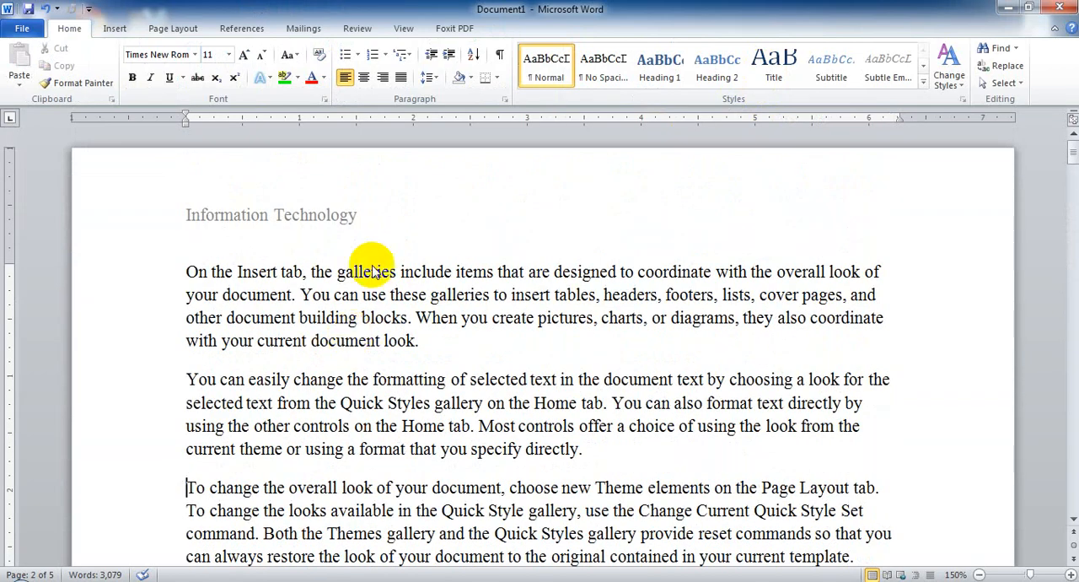
Reopen the page 1 header for editing, view the built-in header designs, and close them without choosing one.
{"action": "double_click", "coordinate": [406, 209]}
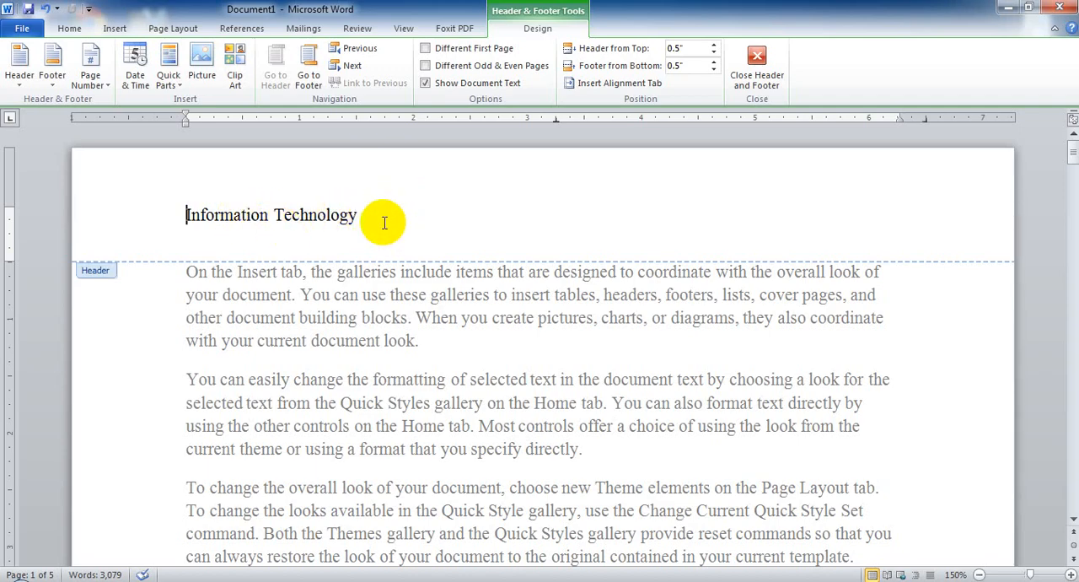
{"action": "left_click", "coordinate": [126, 29]}
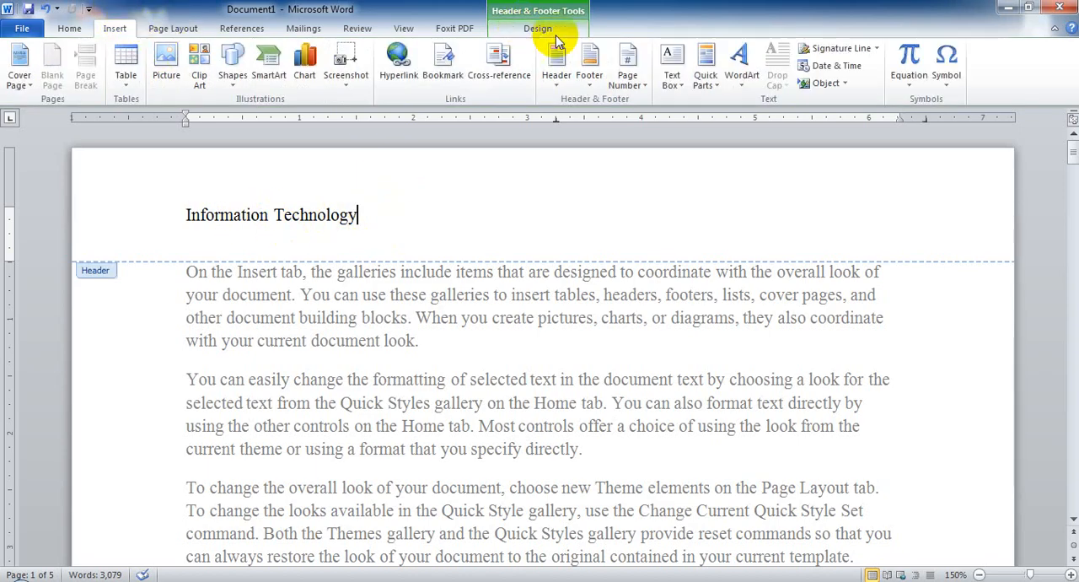
{"action": "left_click", "coordinate": [556, 64]}
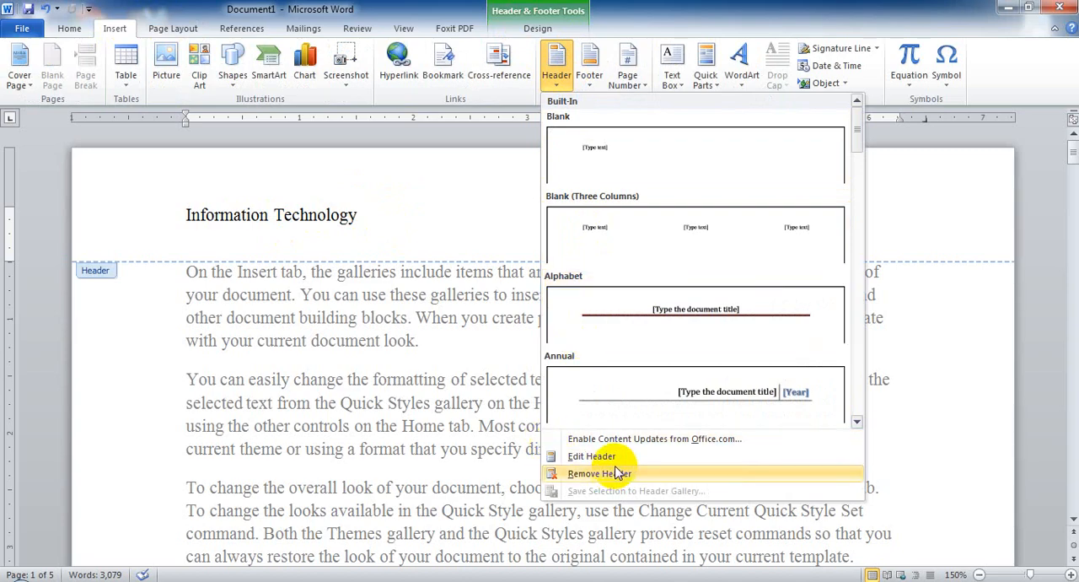
{"action": "left_click", "coordinate": [384, 236]}
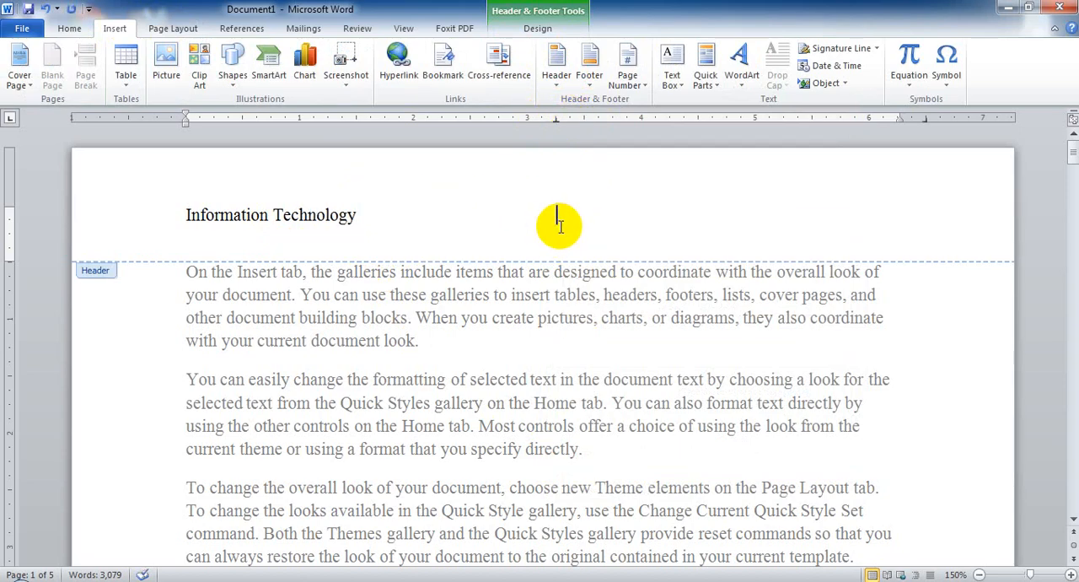
Enter the sample text "fdgsd" at the header's centre and set the insertion point at its right end.
{"action": "type", "text": "fdgsd"}
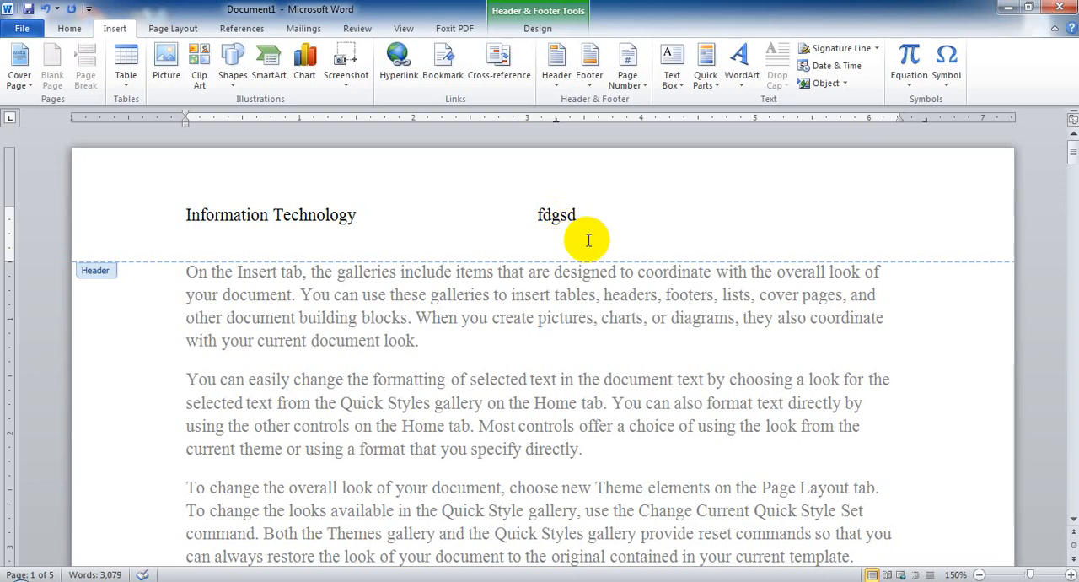
{"action": "double_click", "coordinate": [897, 221]}
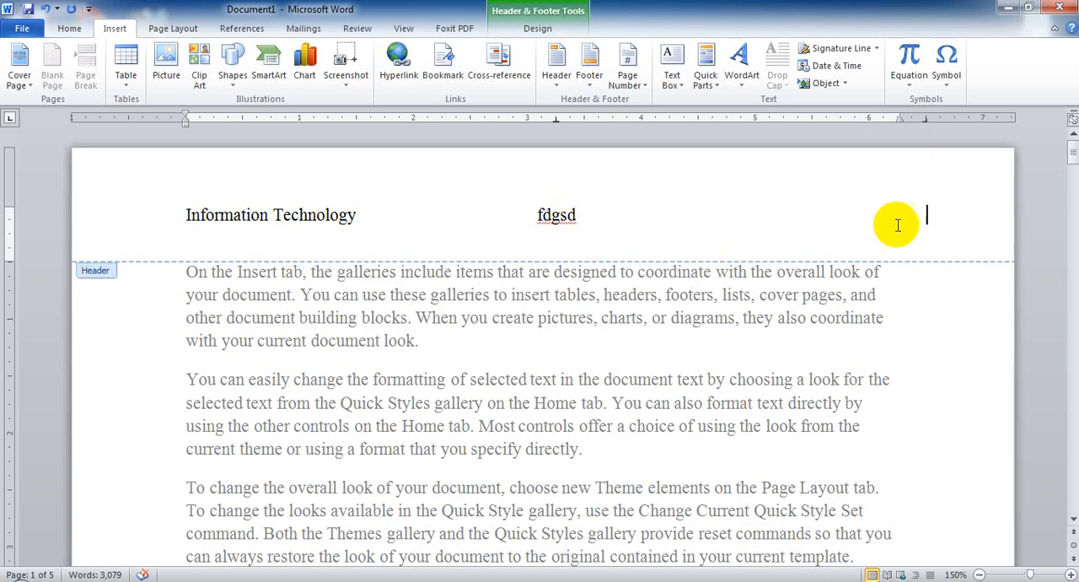
{"action": "type", "text": "jnfdgh"}
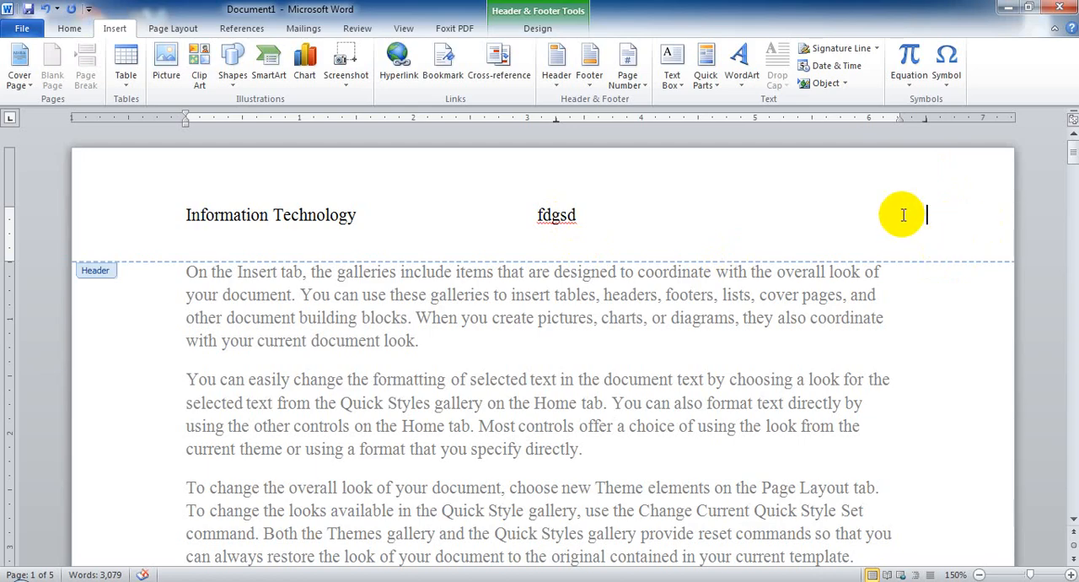
Insert the date and time at the header's right end in the 4/16/2020 10:21:20 AM format, with automatic updating enabled.
{"action": "left_click", "coordinate": [542, 30]}
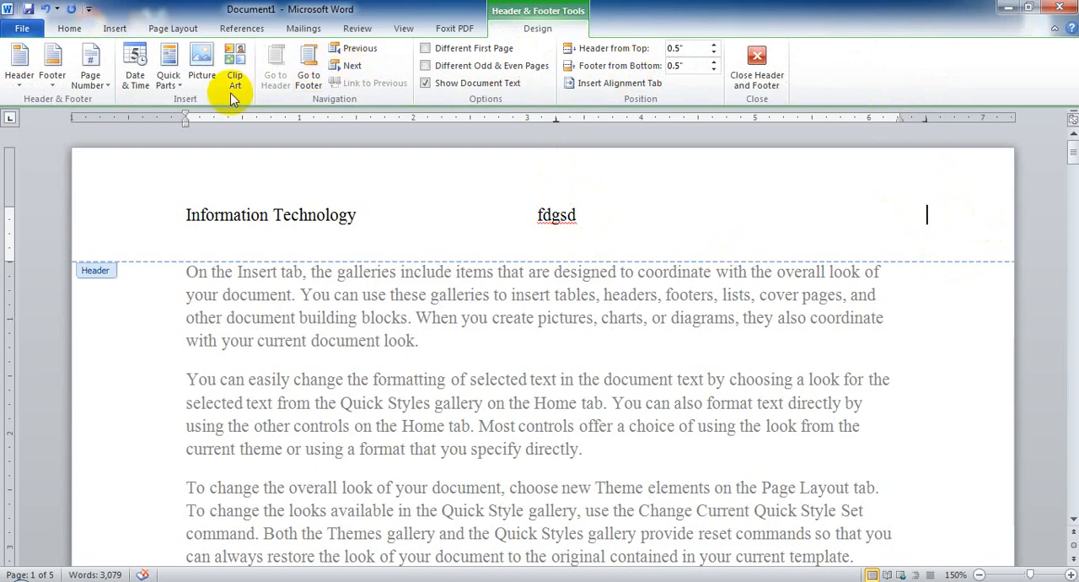
{"action": "left_click", "coordinate": [138, 84]}
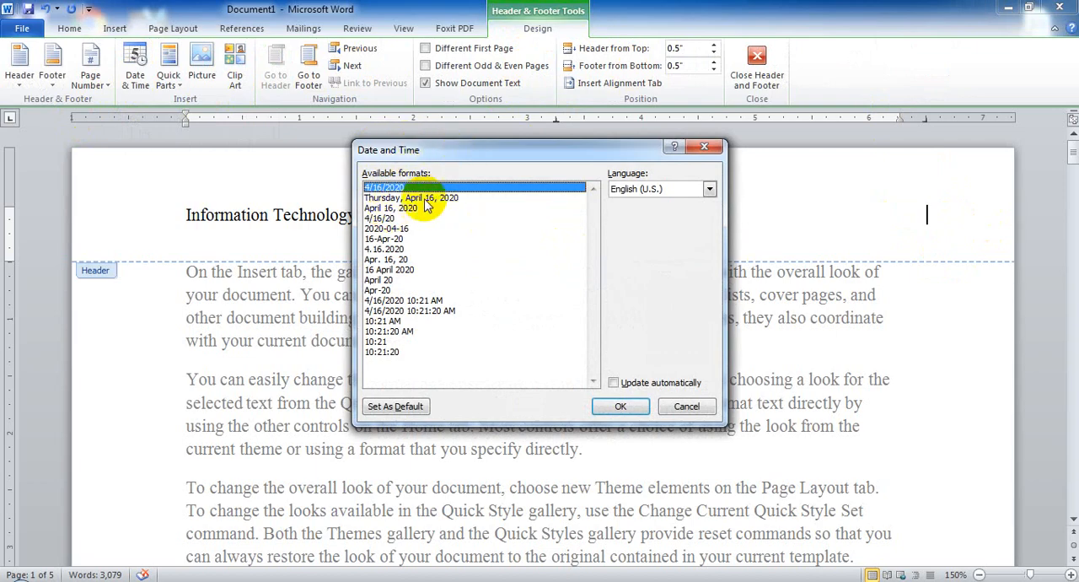
{"action": "left_click", "coordinate": [415, 312]}
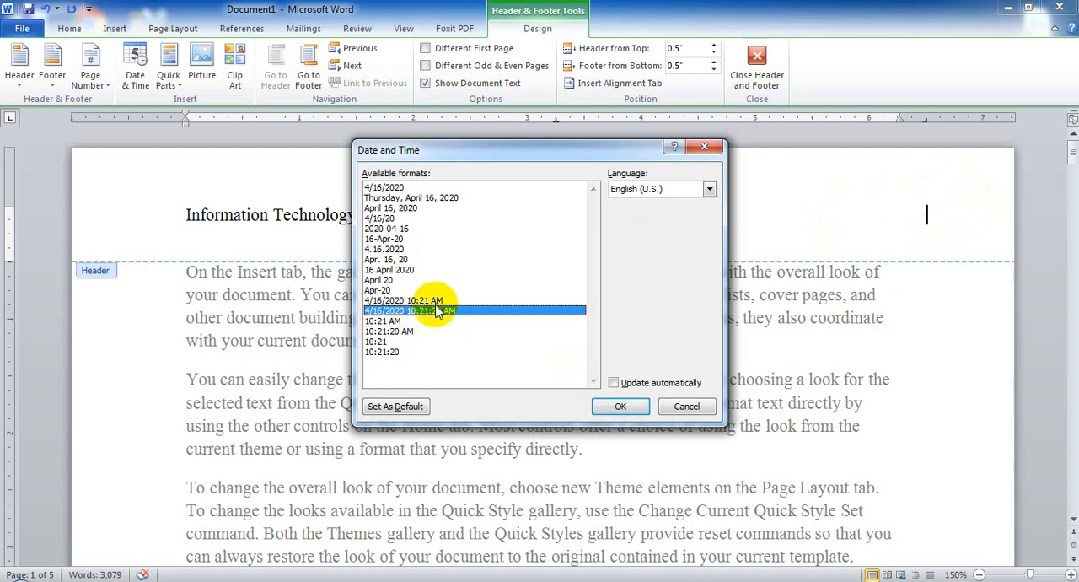
{"action": "left_click", "coordinate": [614, 383]}
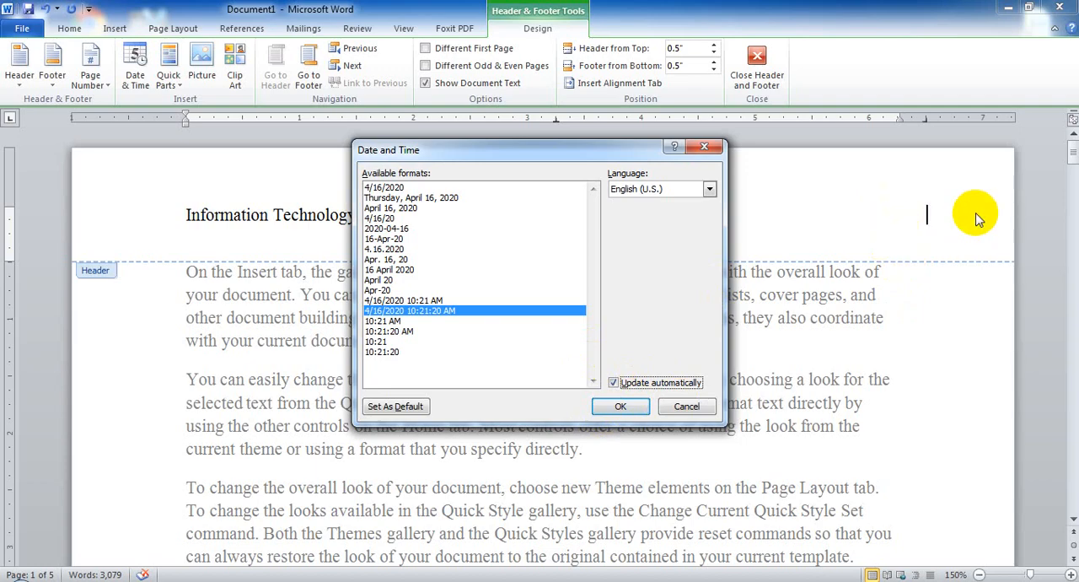
{"action": "left_click", "coordinate": [613, 382]}
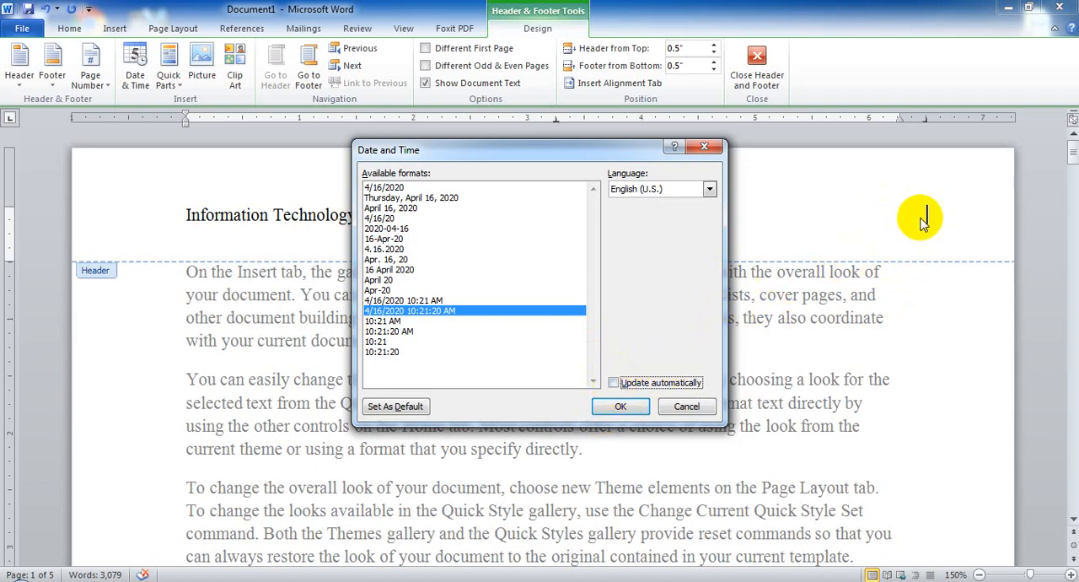
{"action": "left_click", "coordinate": [613, 383]}
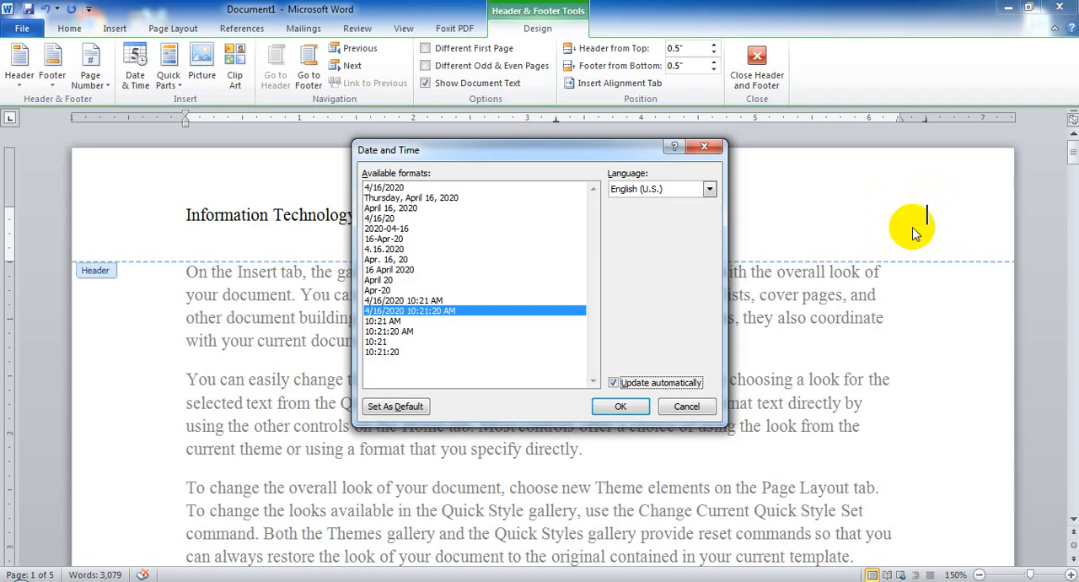
{"action": "left_click", "coordinate": [612, 383]}
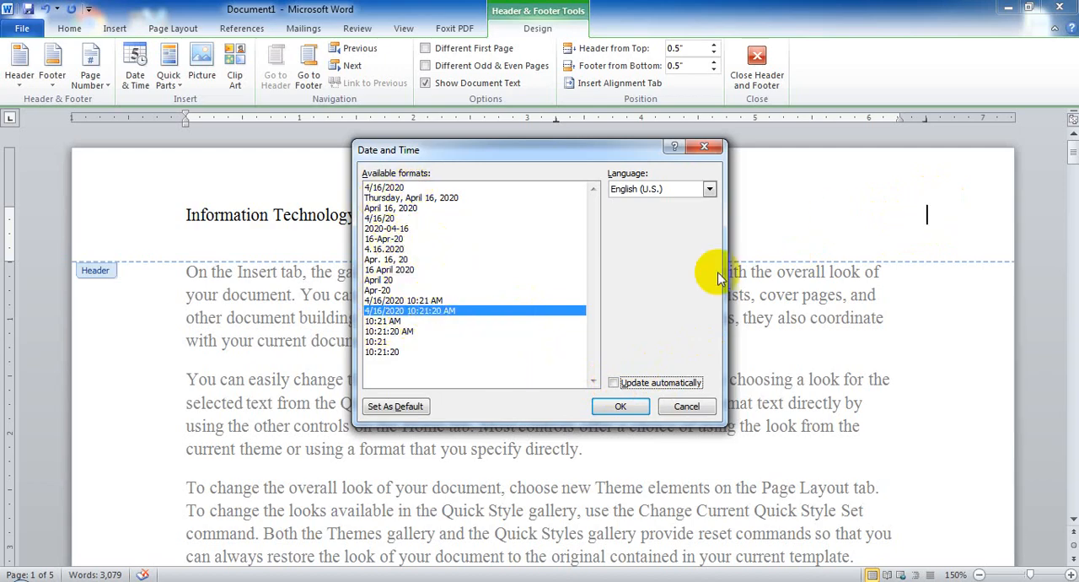
{"action": "left_click", "coordinate": [620, 406]}
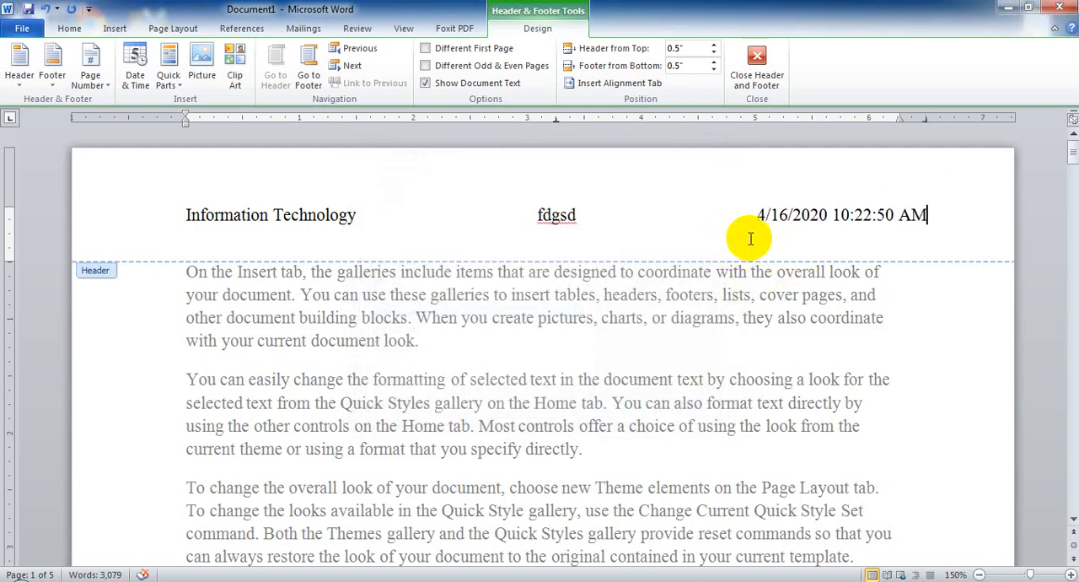
Examine the header's date field and the header on page 2, and close header and footer editing.
{"action": "left_click", "coordinate": [858, 236]}
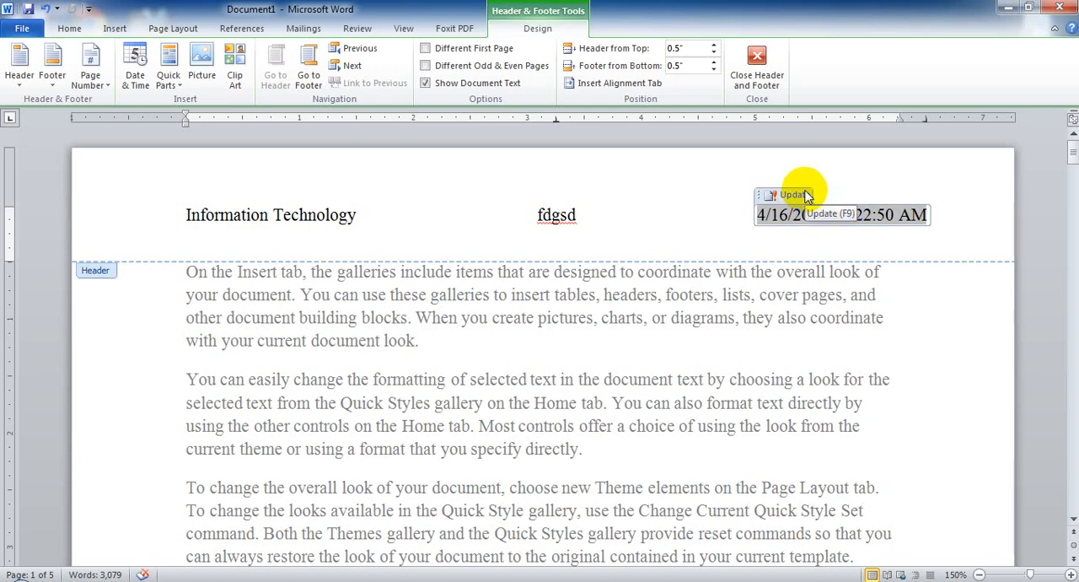
{"action": "left_click", "coordinate": [632, 236]}
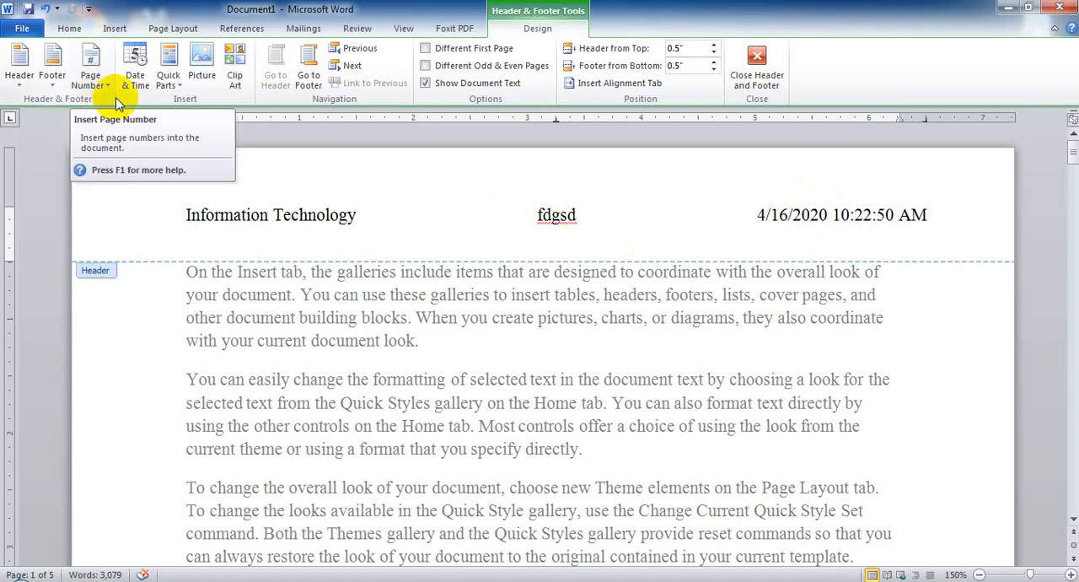
{"action": "scroll", "coordinate": [368, 245], "scroll_direction": "down", "scroll_amount": 15}
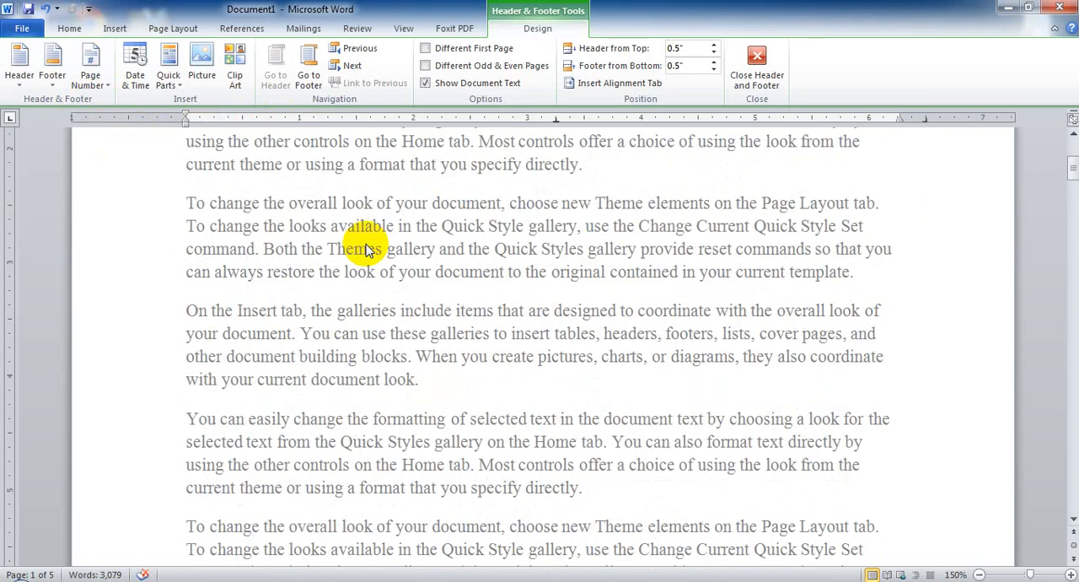
{"action": "scroll", "coordinate": [368, 245], "scroll_direction": "down", "scroll_amount": 1}
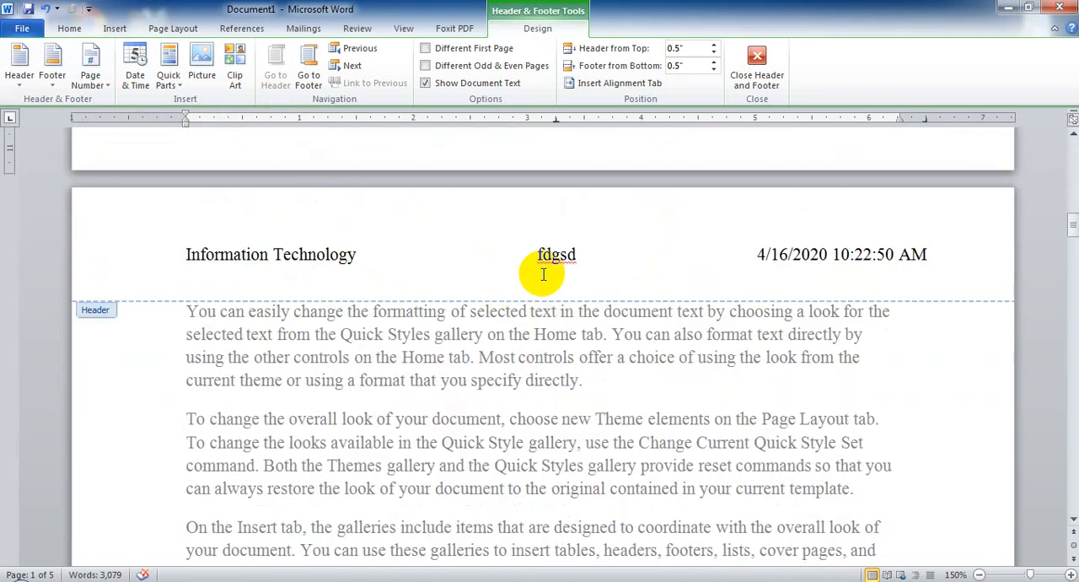
{"action": "scroll", "coordinate": [465, 292], "scroll_direction": "up", "scroll_amount": 3}
{"action": "left_click", "coordinate": [475, 271]}
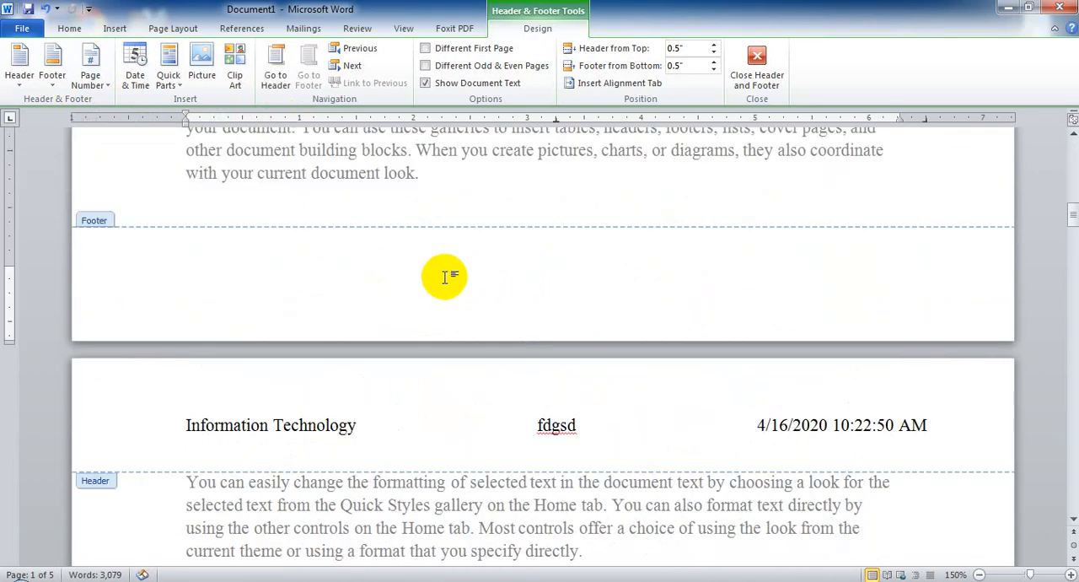
{"action": "left_click", "coordinate": [757, 63]}
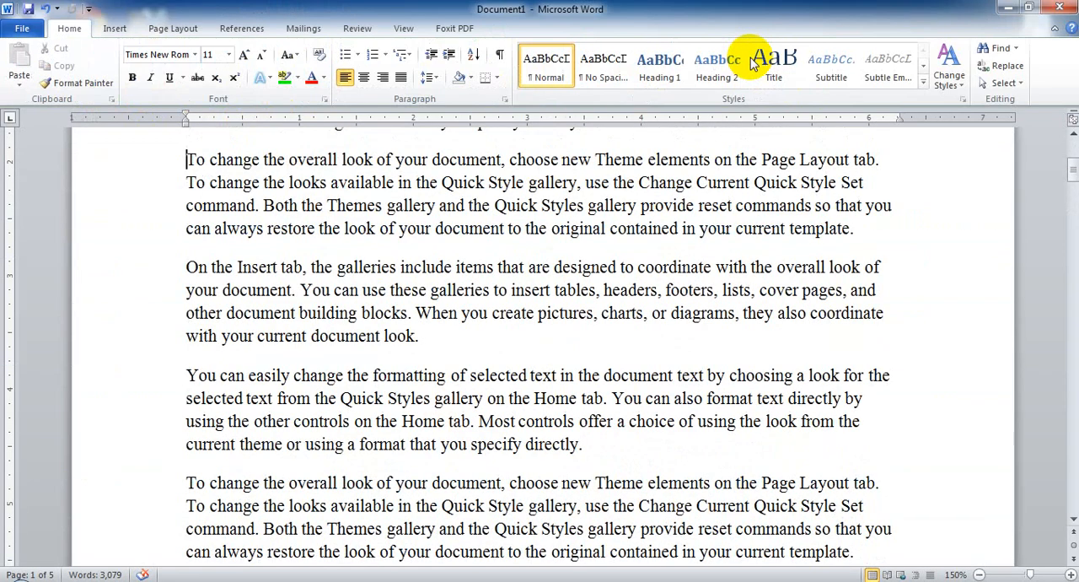
Check the page 2 header in normal editing view and open the page 1 footer for editing.
{"action": "scroll", "coordinate": [567, 278], "scroll_direction": "up", "scroll_amount": 5}
{"action": "scroll", "coordinate": [582, 278], "scroll_direction": "down", "scroll_amount": 12}
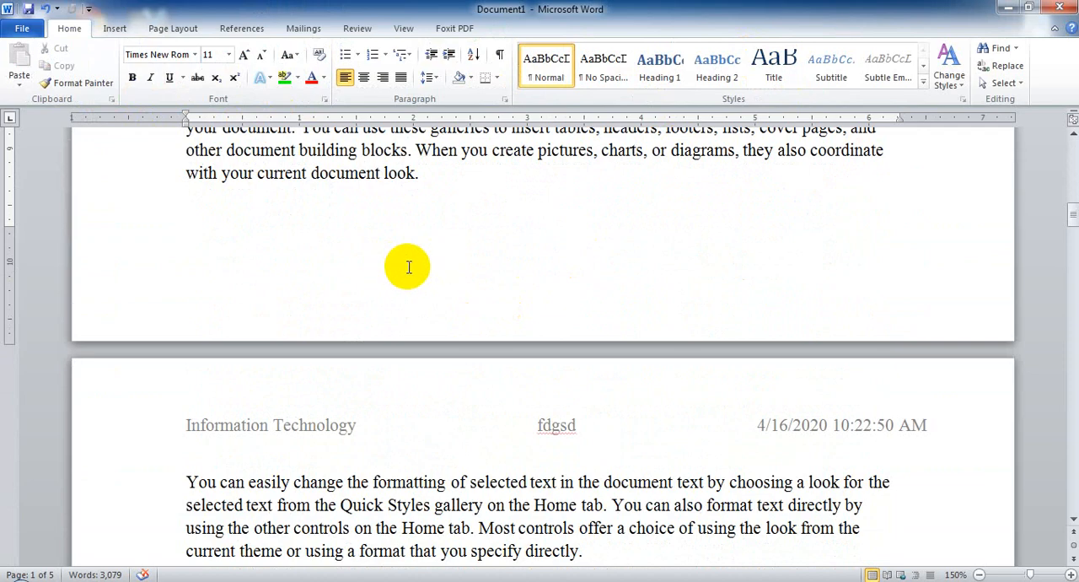
{"action": "left_click", "coordinate": [113, 31]}
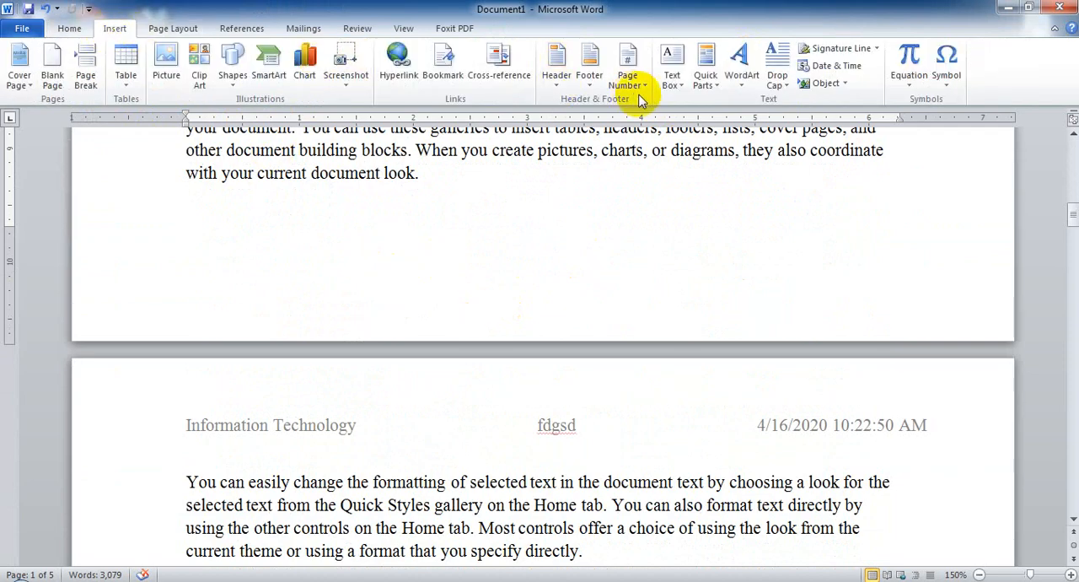
{"action": "left_click", "coordinate": [594, 78]}
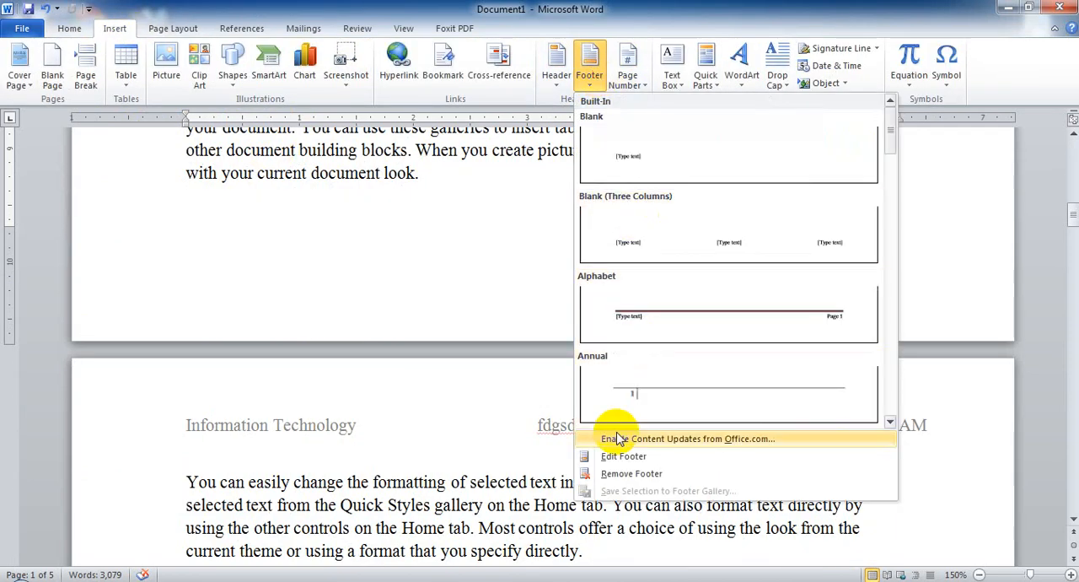
{"action": "left_click", "coordinate": [619, 457]}
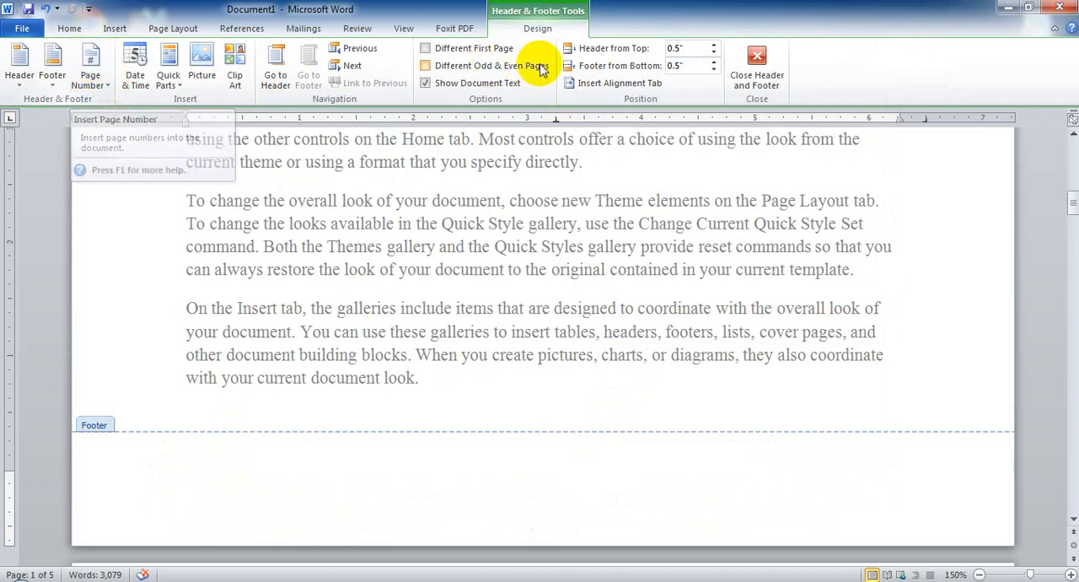
Examine the page number placement galleries for top of page, bottom of page, page margins and current position.
{"action": "left_click", "coordinate": [115, 33]}
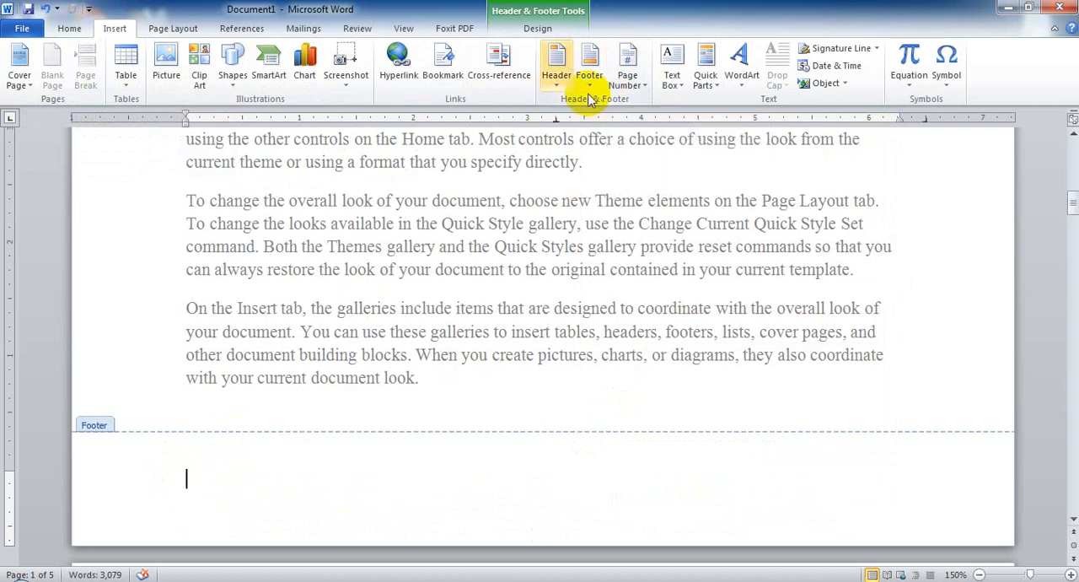
{"action": "left_click", "coordinate": [636, 77]}
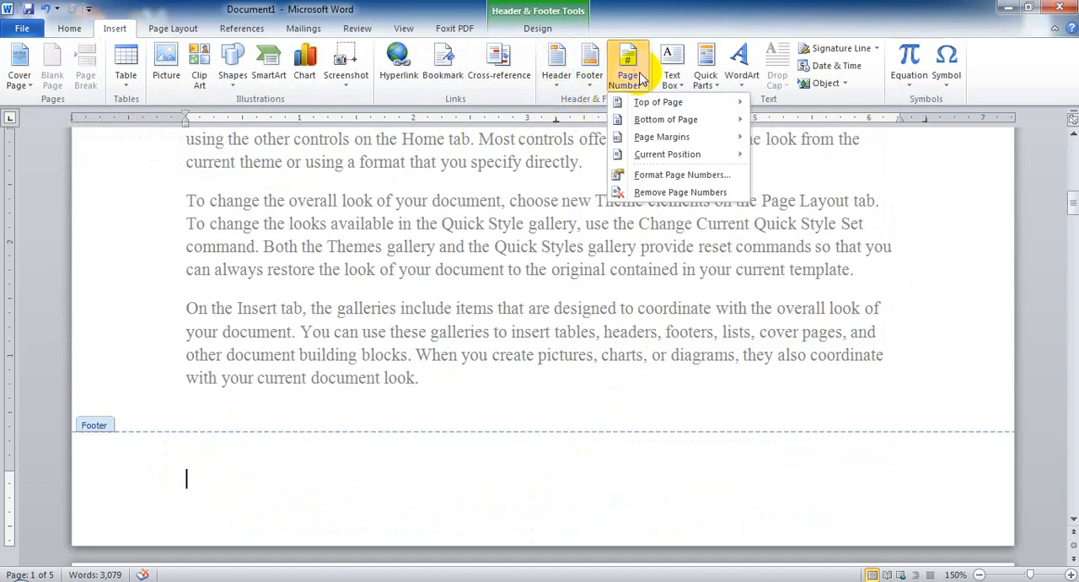
{"action": "left_click", "coordinate": [538, 28]}
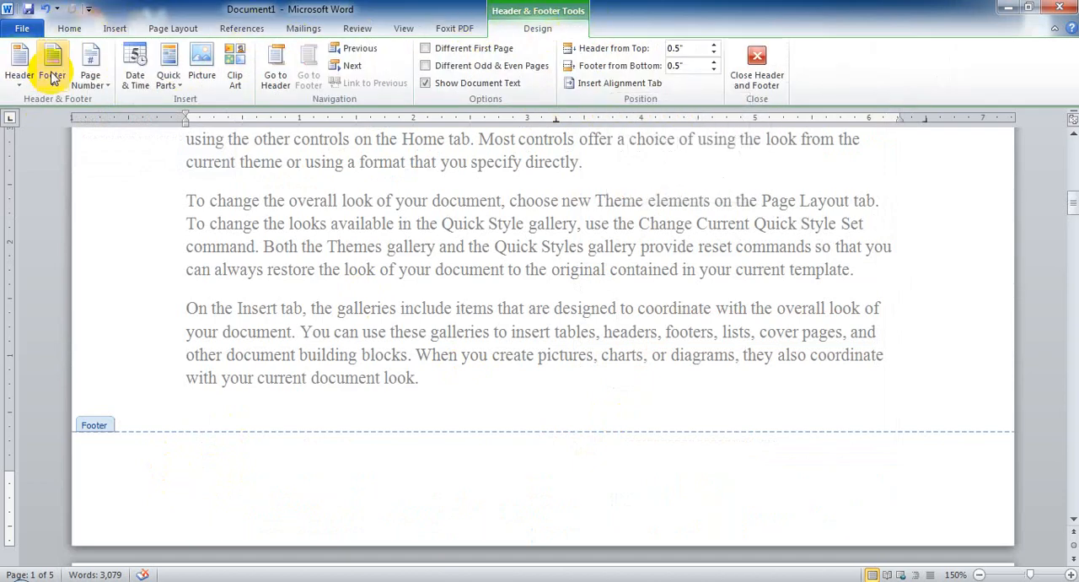
{"action": "left_click", "coordinate": [91, 71]}
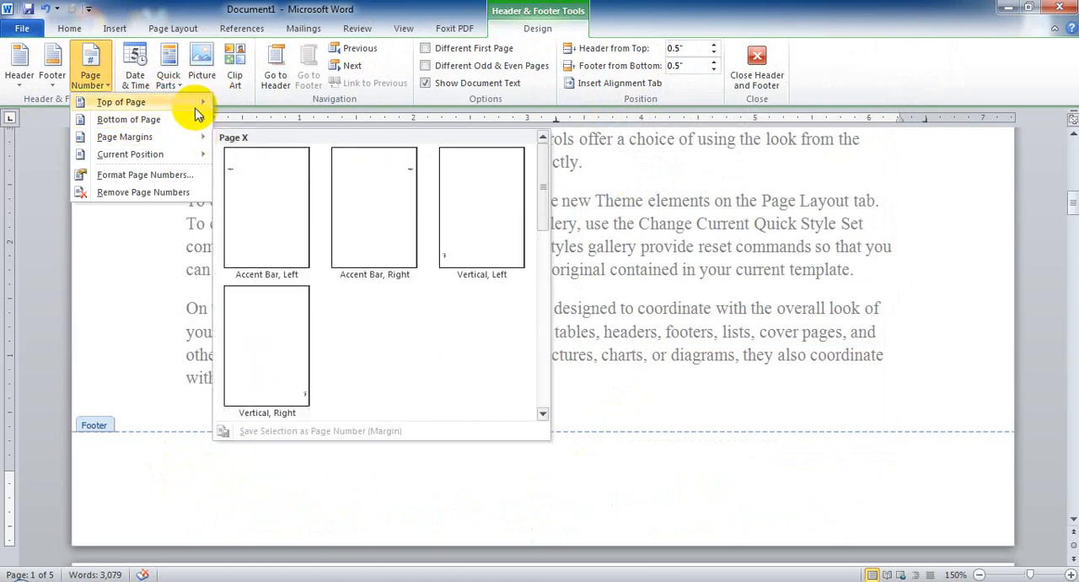
{"action": "mouse_move", "coordinate": [122, 108]}
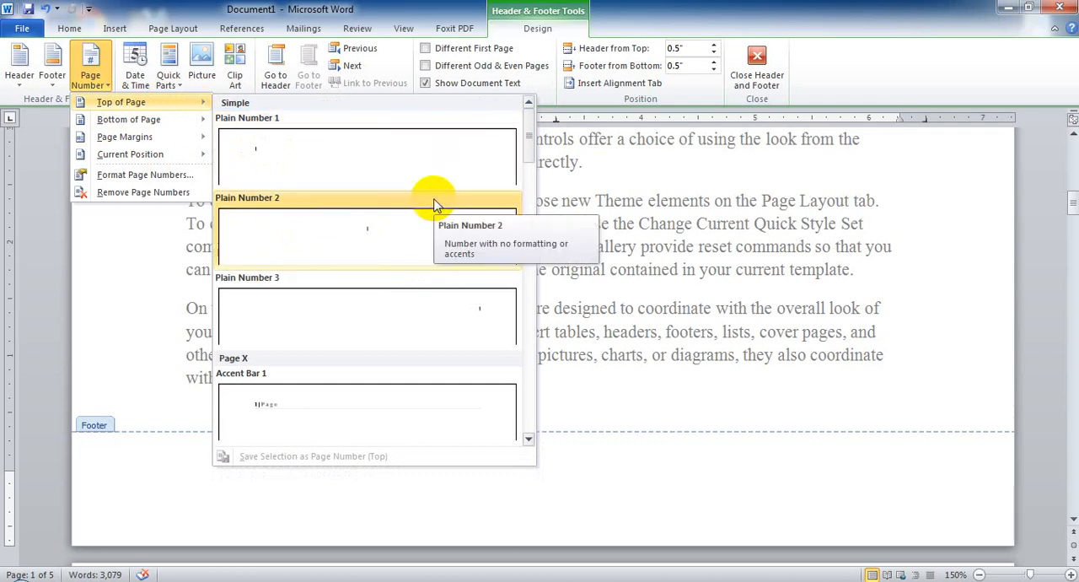
{"action": "mouse_move", "coordinate": [160, 119]}
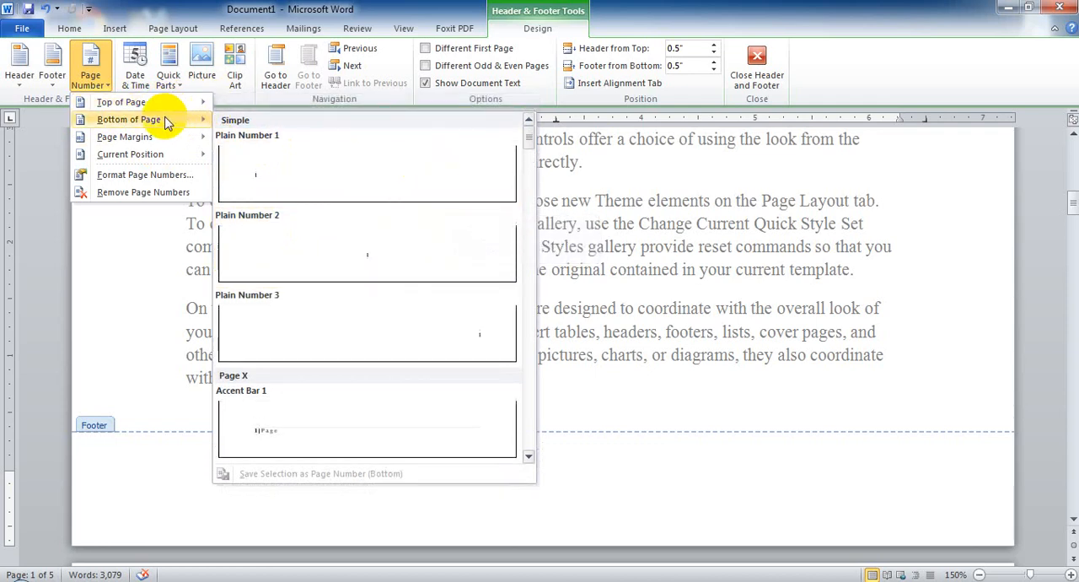
{"action": "mouse_move", "coordinate": [172, 139]}
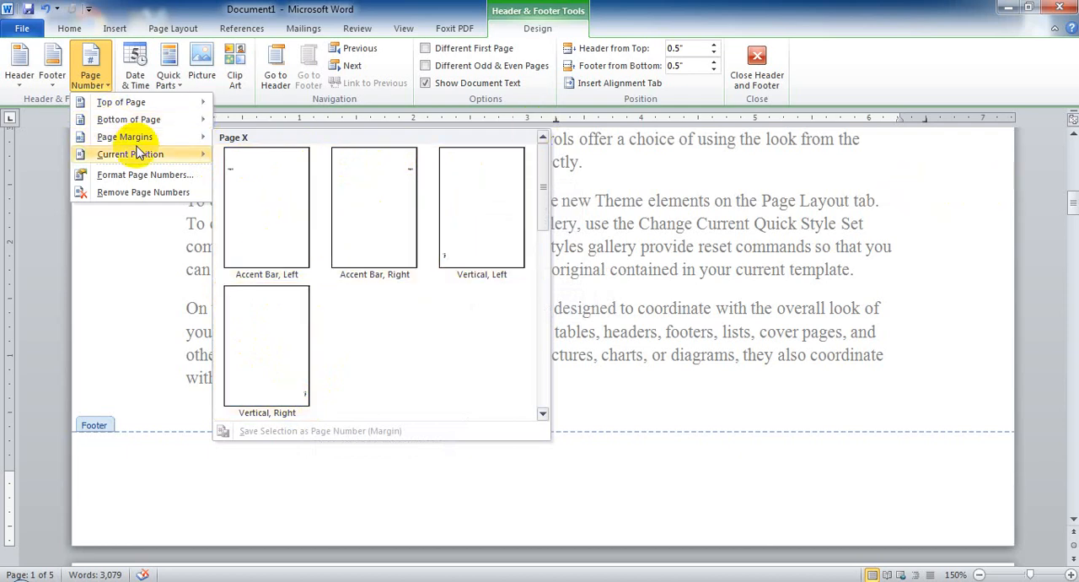
{"action": "mouse_move", "coordinate": [135, 162]}
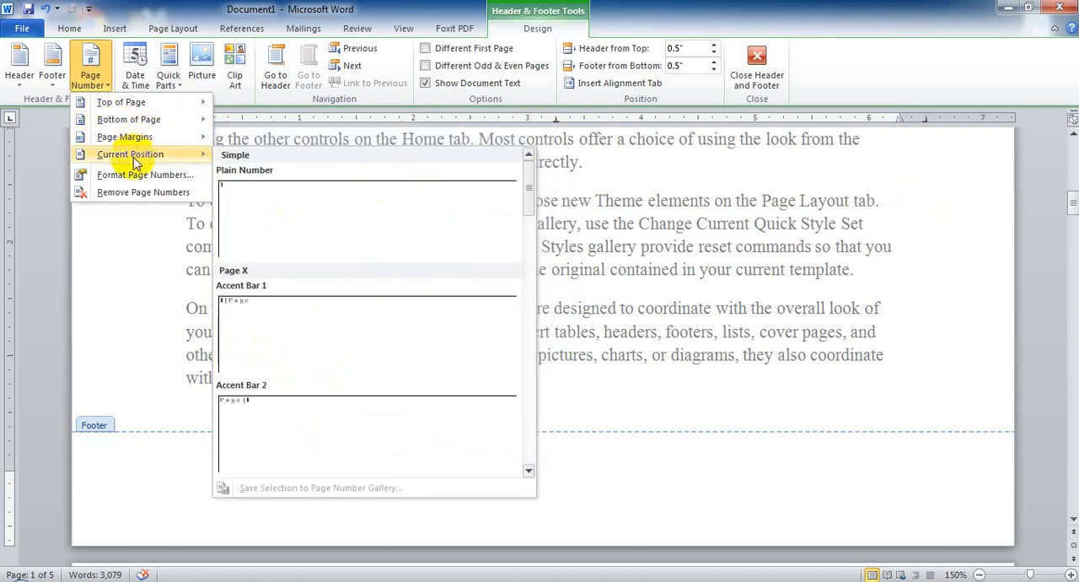
{"action": "left_click", "coordinate": [174, 512]}
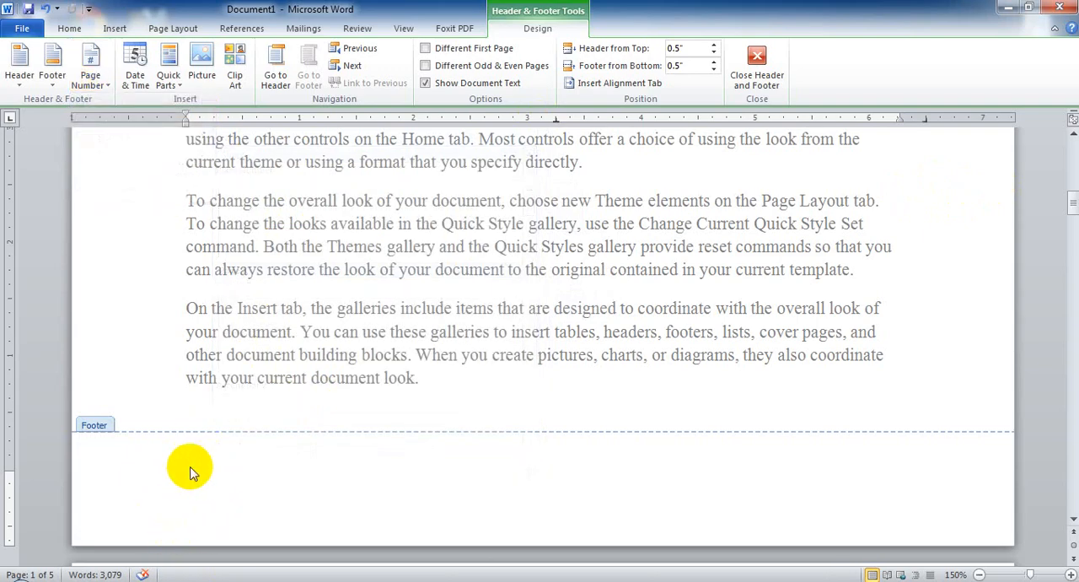
Insert an Accent Bar 2 page number at the current position in the footer and close header and footer editing.
{"action": "left_click", "coordinate": [105, 79]}
{"action": "mouse_move", "coordinate": [139, 159]}
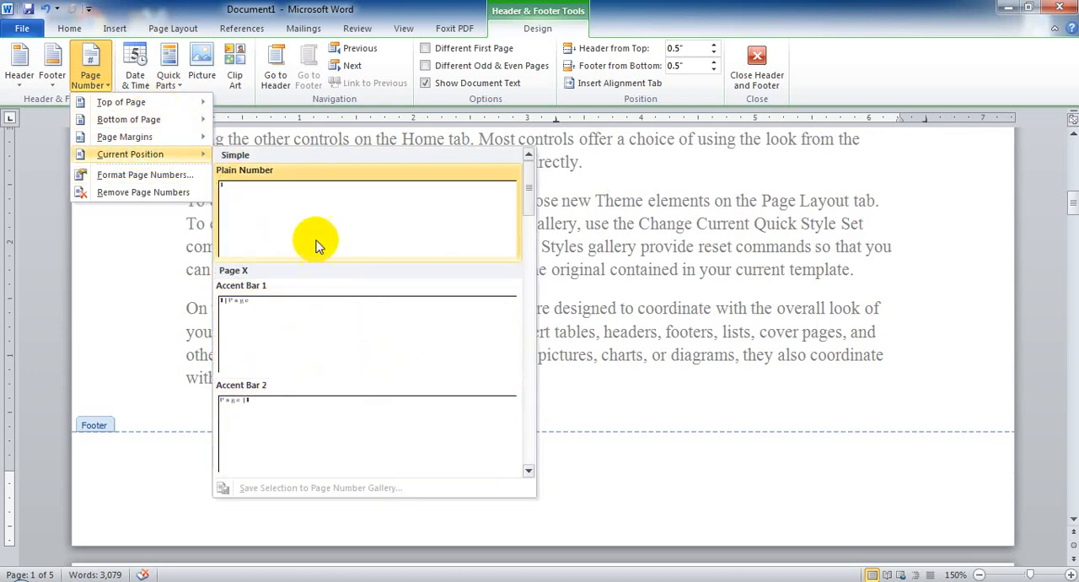
{"action": "left_click", "coordinate": [528, 471]}
{"action": "left_click", "coordinate": [527, 470]}
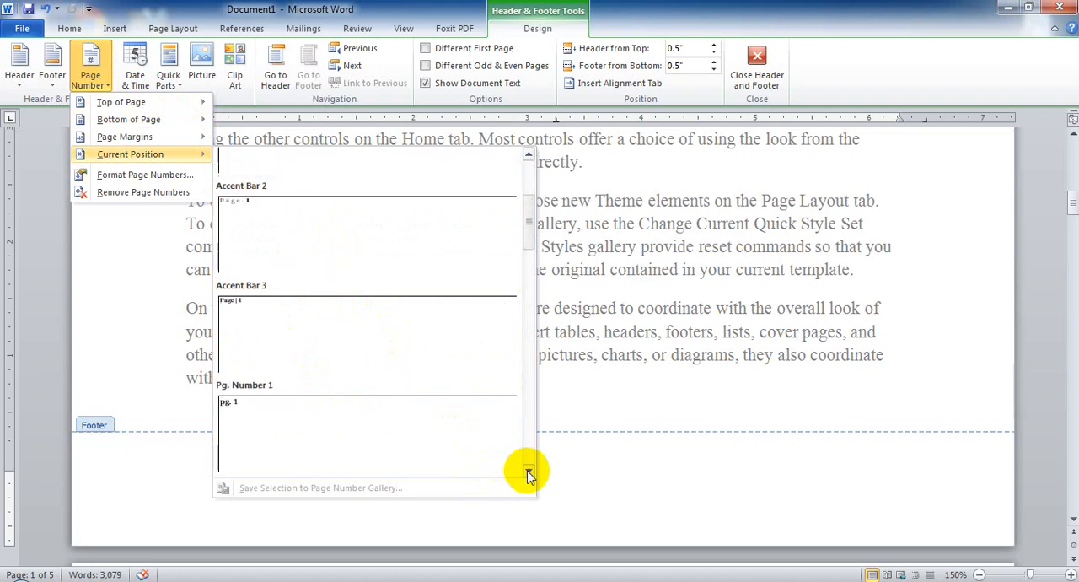
{"action": "left_click", "coordinate": [256, 208]}
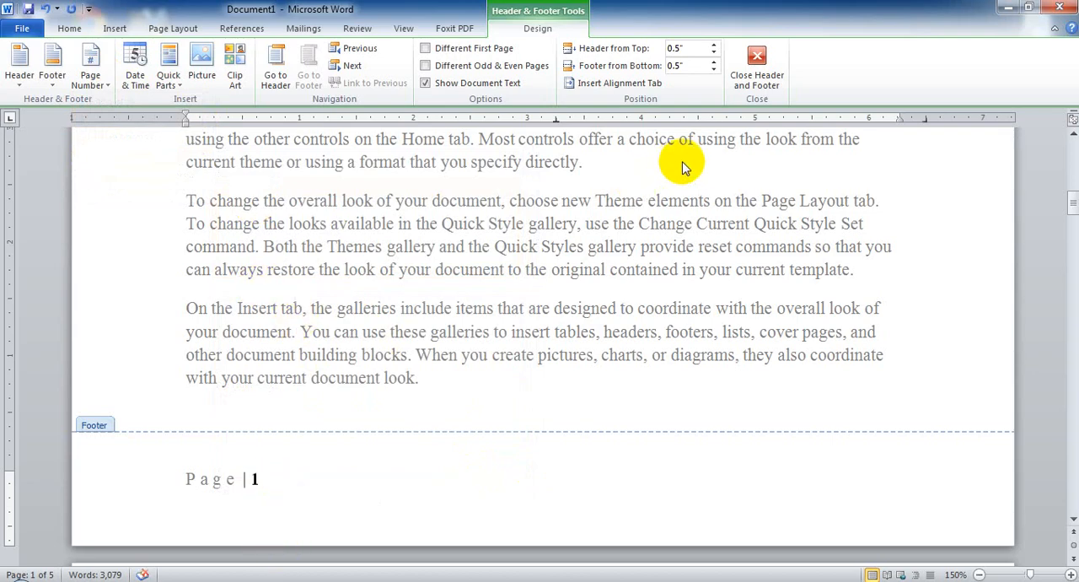
{"action": "left_click", "coordinate": [762, 81]}
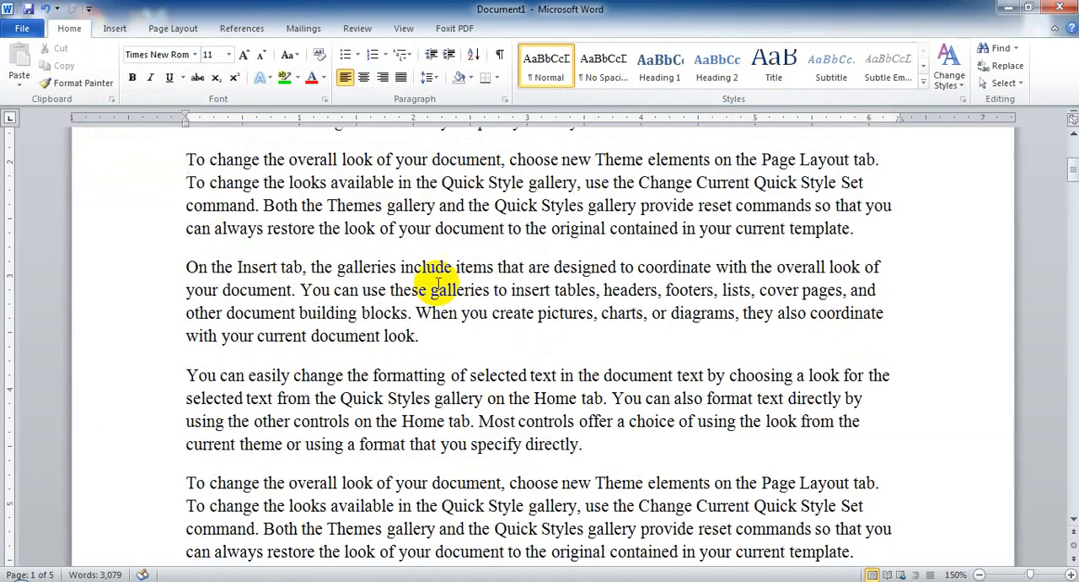
Check the headers and the page numbers in the footers across the first three pages.
{"action": "scroll", "coordinate": [433, 287], "scroll_direction": "up", "scroll_amount": 3}
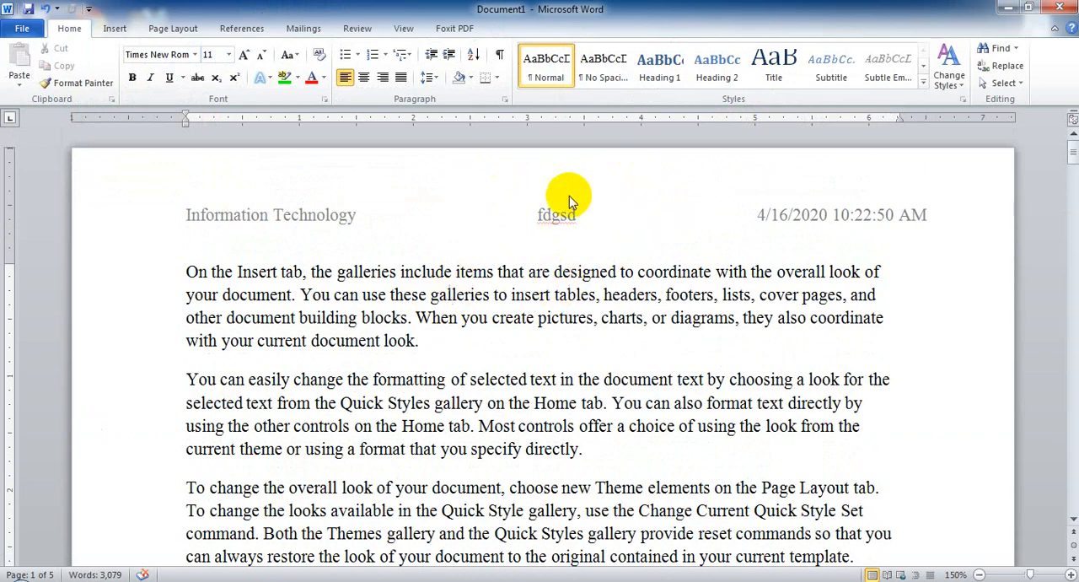
{"action": "scroll", "coordinate": [502, 371], "scroll_direction": "down", "scroll_amount": 3}
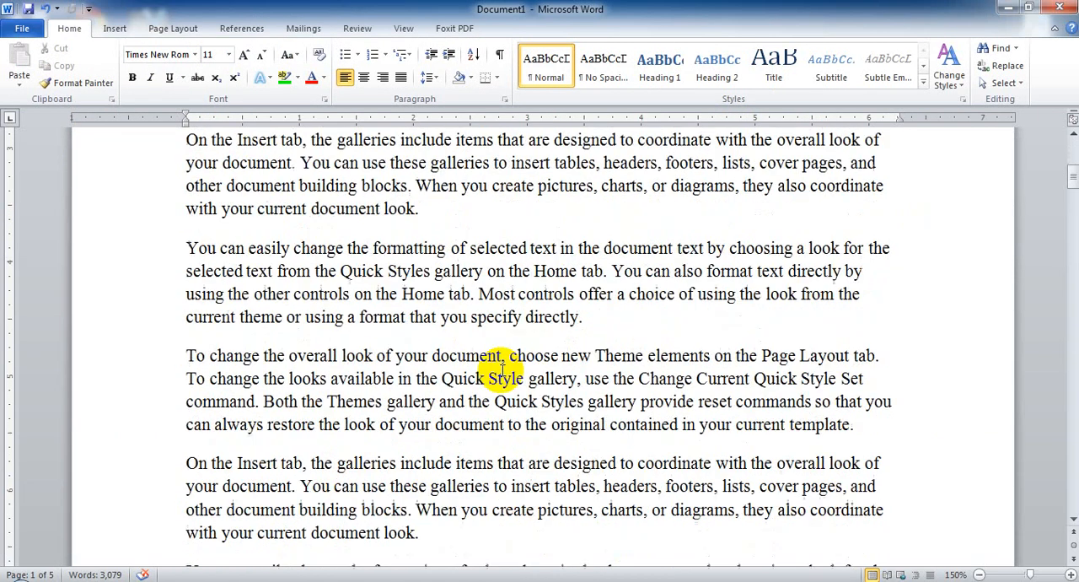
{"action": "scroll", "coordinate": [633, 253], "scroll_direction": "down", "scroll_amount": 6}
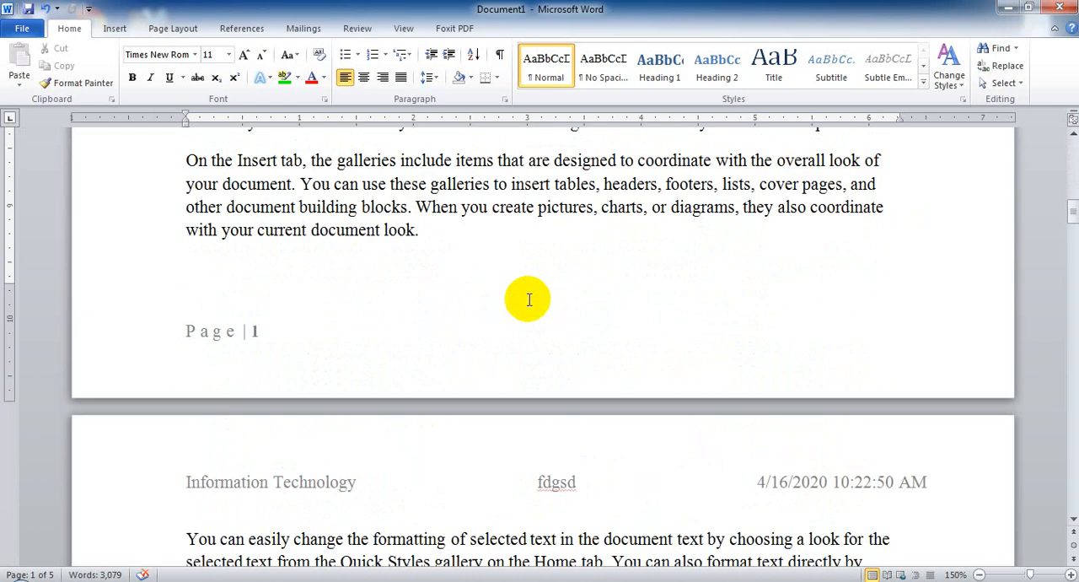
{"action": "scroll", "coordinate": [529, 299], "scroll_direction": "down", "scroll_amount": 3}
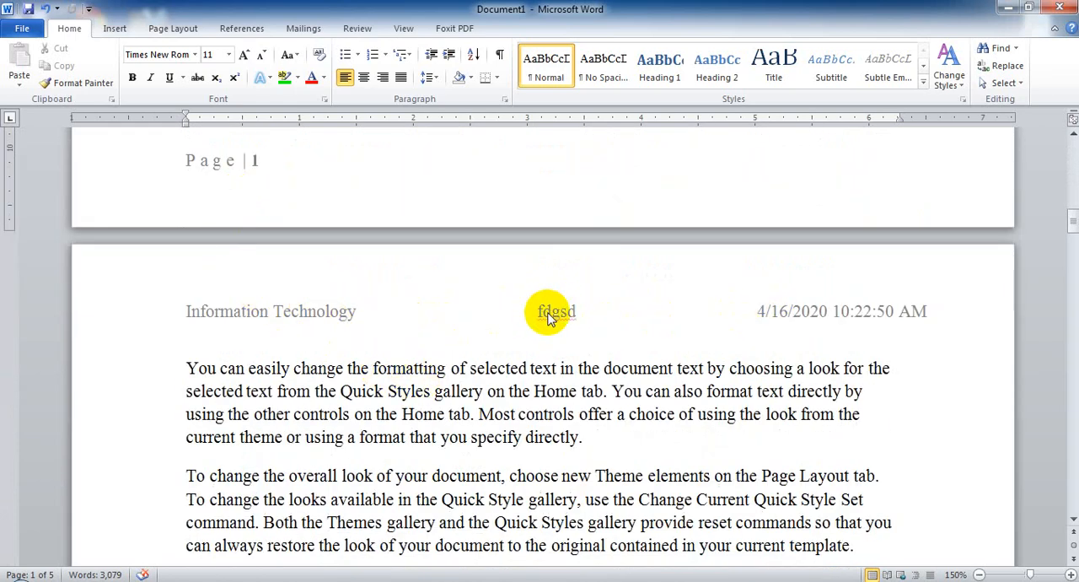
{"action": "scroll", "coordinate": [241, 253], "scroll_direction": "up", "scroll_amount": 2}
{"action": "scroll", "coordinate": [335, 255], "scroll_direction": "down", "scroll_amount": 7}
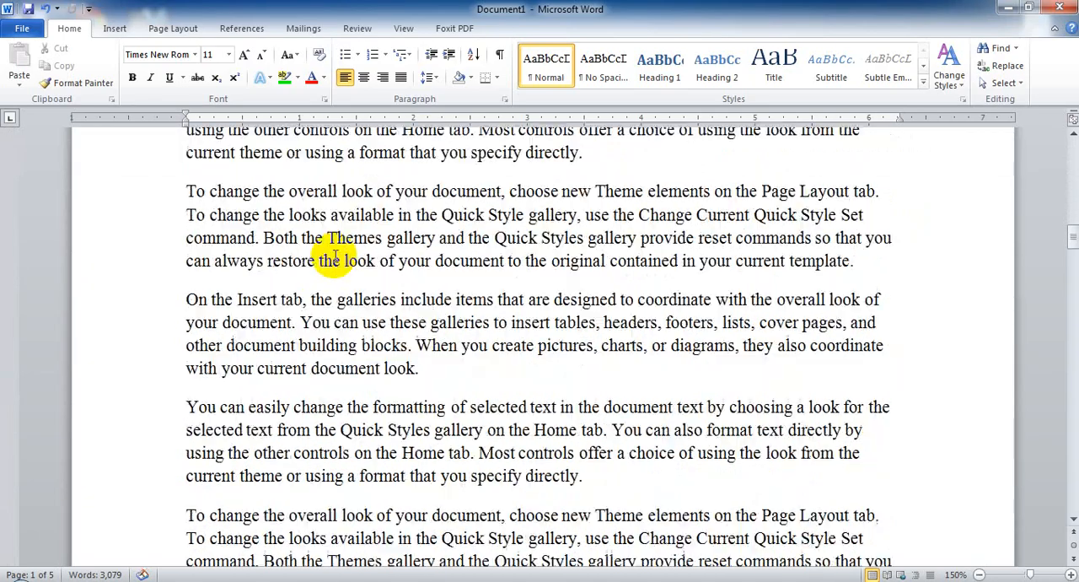
{"action": "scroll", "coordinate": [336, 255], "scroll_direction": "down", "scroll_amount": 11}
{"action": "scroll", "coordinate": [330, 368], "scroll_direction": "down", "scroll_amount": 6}
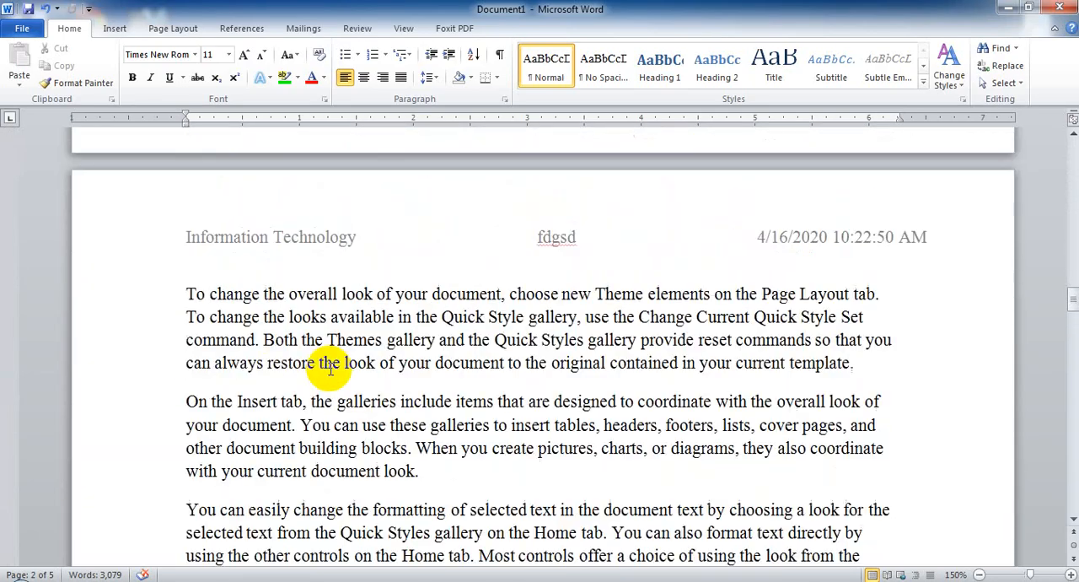
{"action": "scroll", "coordinate": [330, 368], "scroll_direction": "down", "scroll_amount": 7}
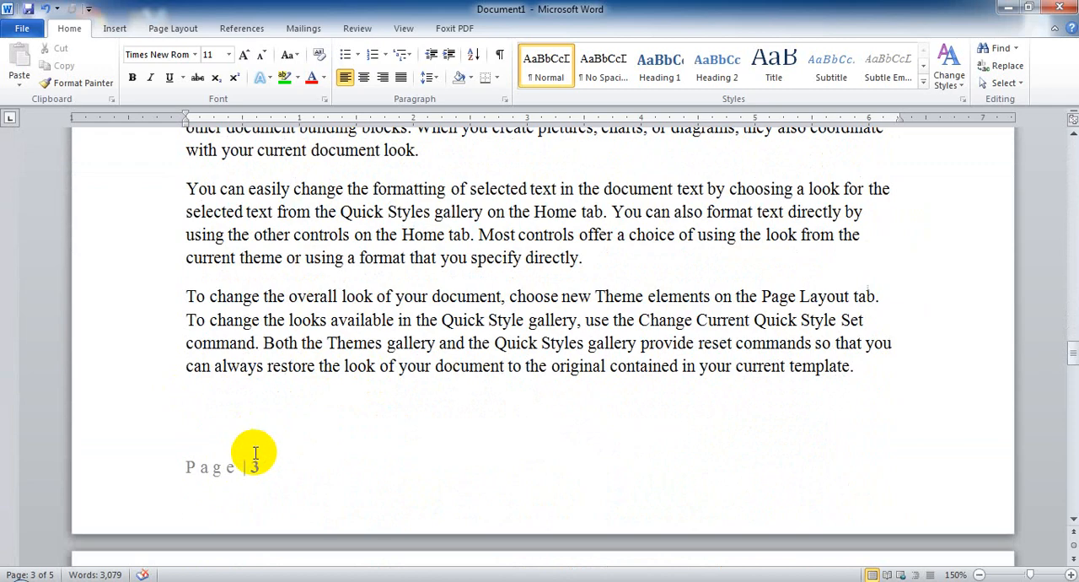
{"action": "left_click", "coordinate": [495, 366]}
{"action": "scroll", "coordinate": [509, 366], "scroll_direction": "up", "scroll_amount": 4}
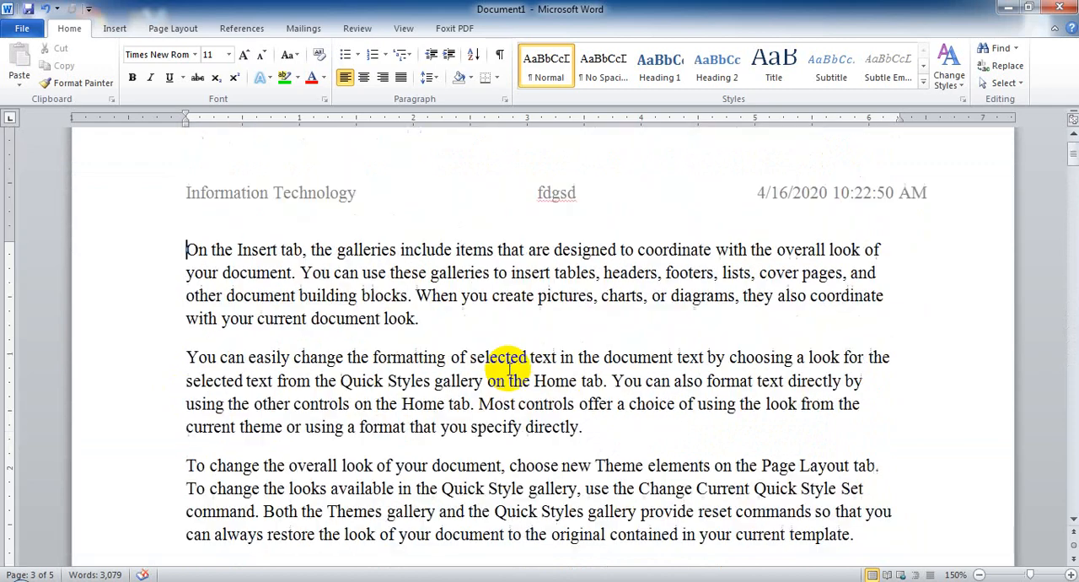
Remove the header from the document and check the top of page 1.
{"action": "left_click", "coordinate": [384, 321]}
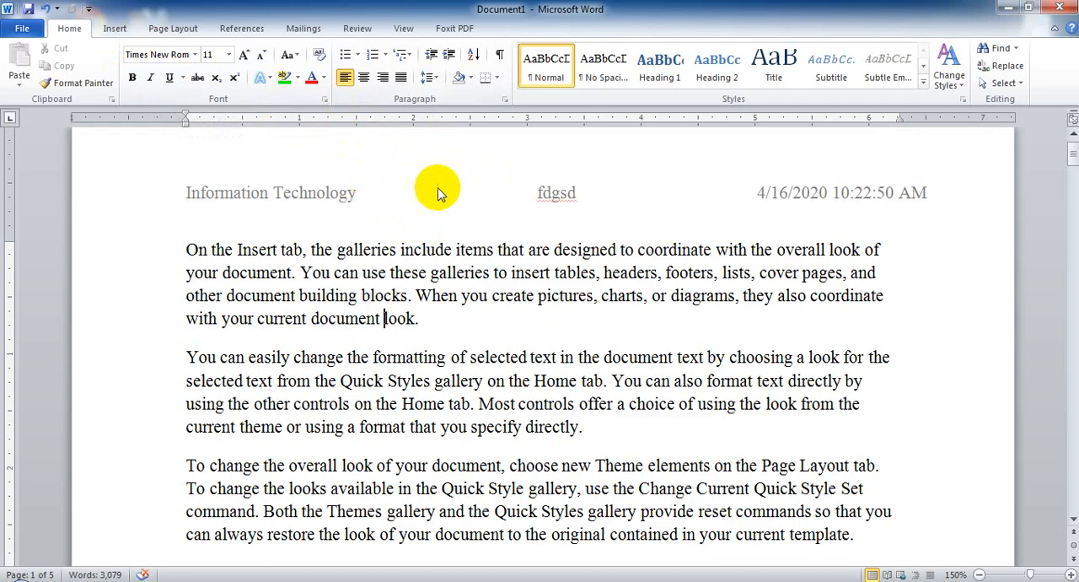
{"action": "left_click", "coordinate": [177, 28]}
{"action": "left_click", "coordinate": [115, 28]}
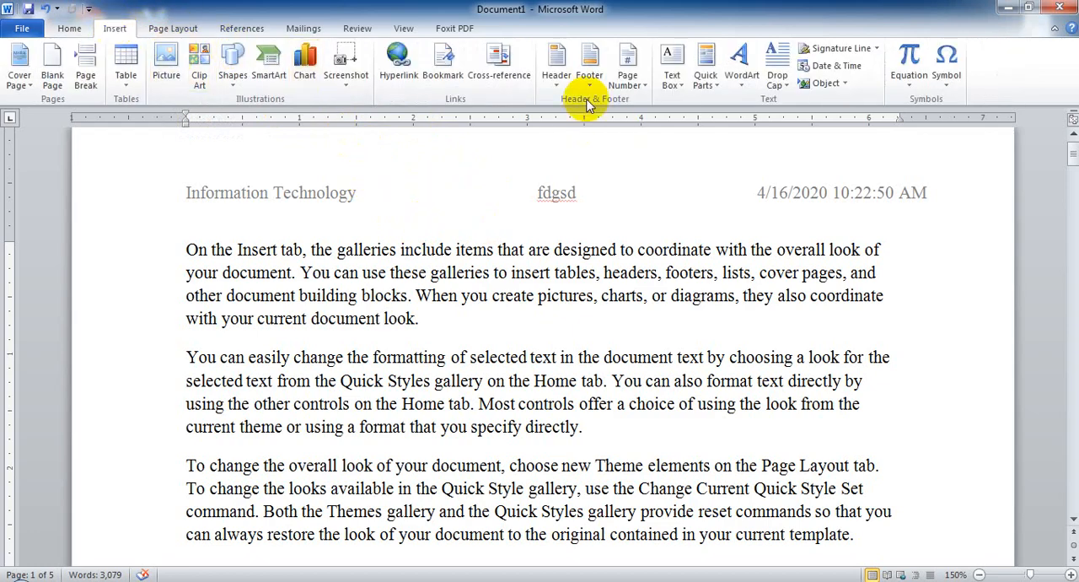
{"action": "left_click", "coordinate": [563, 82]}
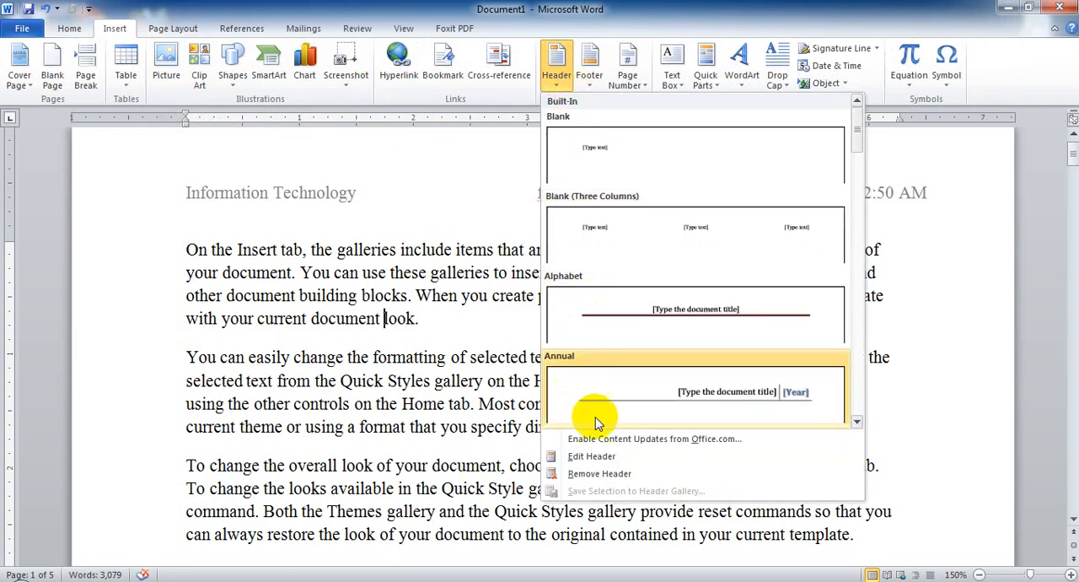
{"action": "left_click", "coordinate": [612, 474]}
{"action": "scroll", "coordinate": [520, 244], "scroll_direction": "down", "scroll_amount": 5}
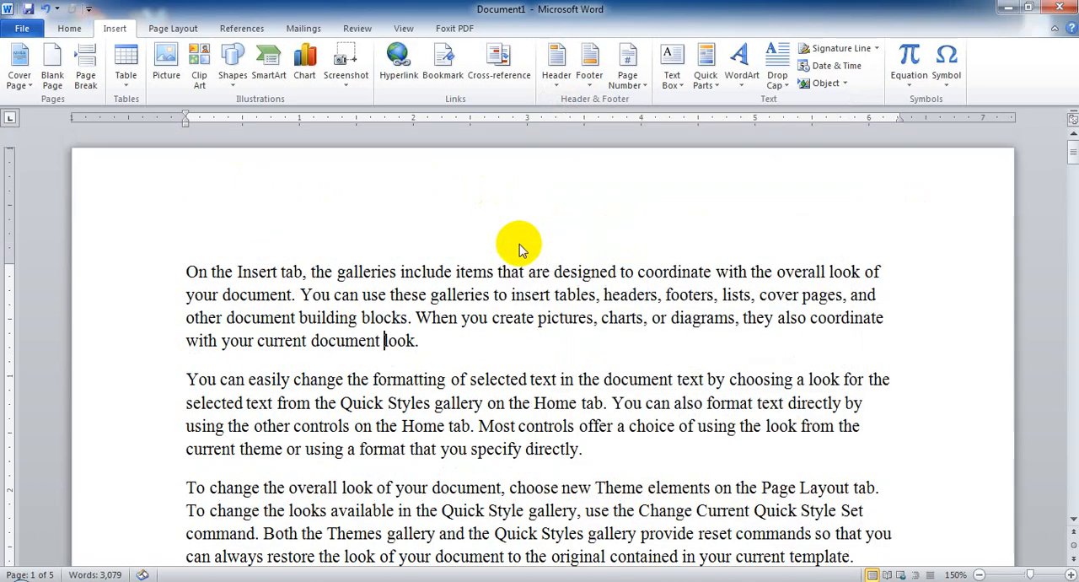
{"action": "scroll", "coordinate": [523, 241], "scroll_direction": "down", "scroll_amount": 5}
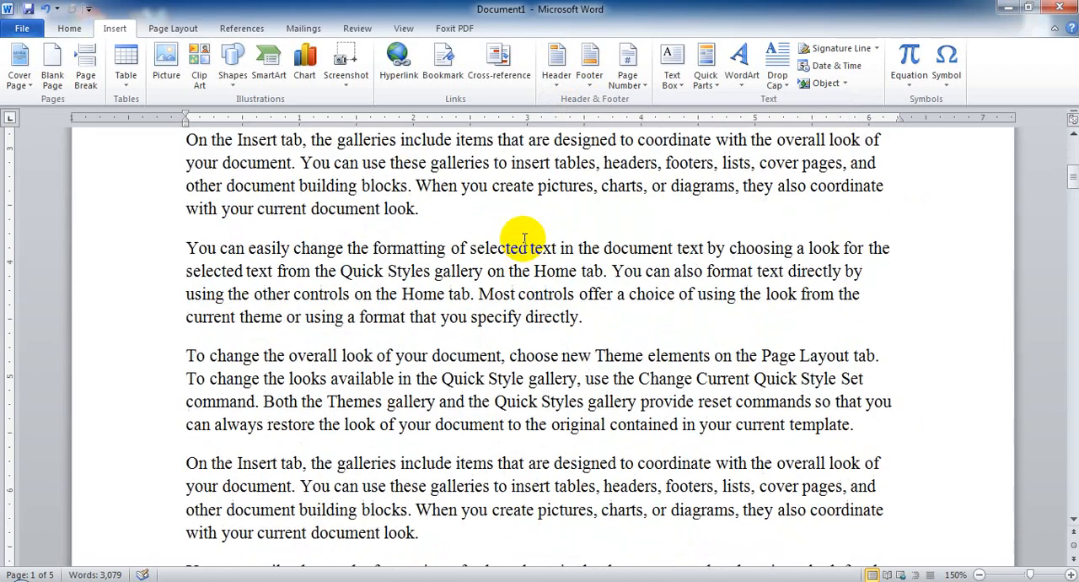
Remove the footer with its page number from the document and check the end of page 1.
{"action": "left_click", "coordinate": [589, 63]}
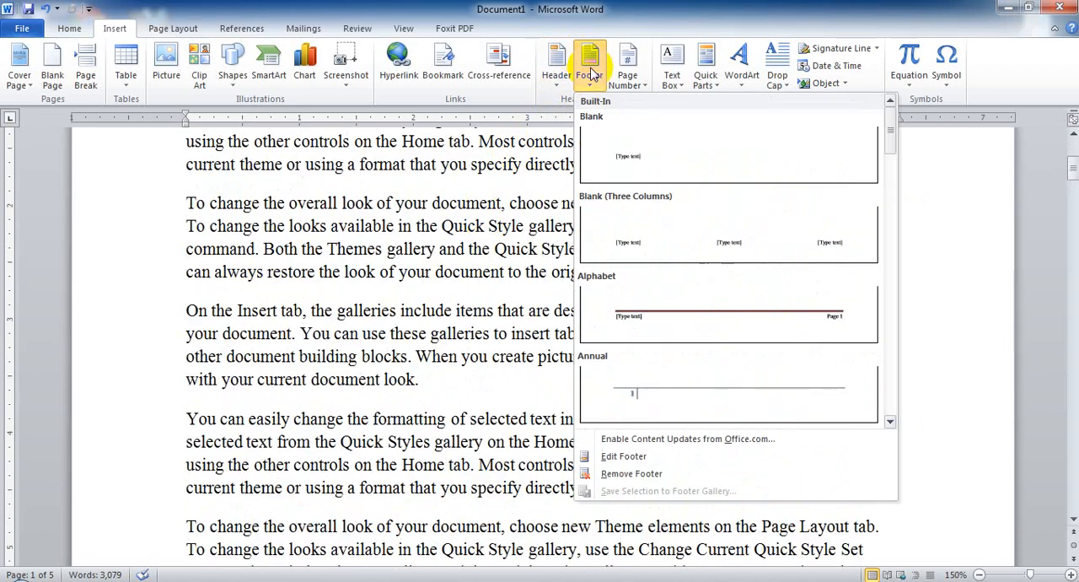
{"action": "left_click", "coordinate": [646, 481]}
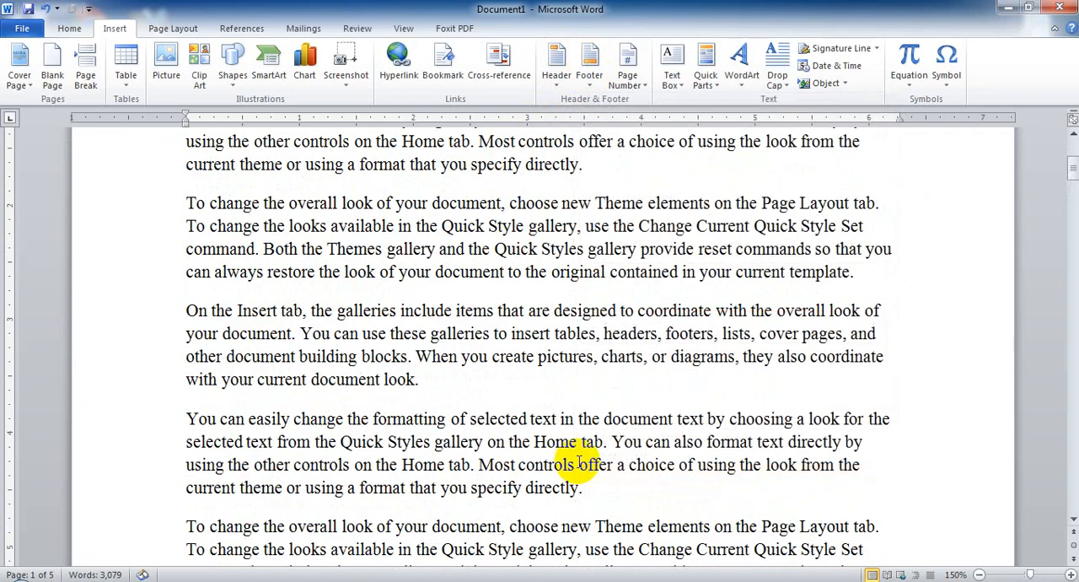
{"action": "scroll", "coordinate": [506, 438], "scroll_direction": "down", "scroll_amount": 5}
{"action": "scroll", "coordinate": [430, 295], "scroll_direction": "up", "scroll_amount": 2}
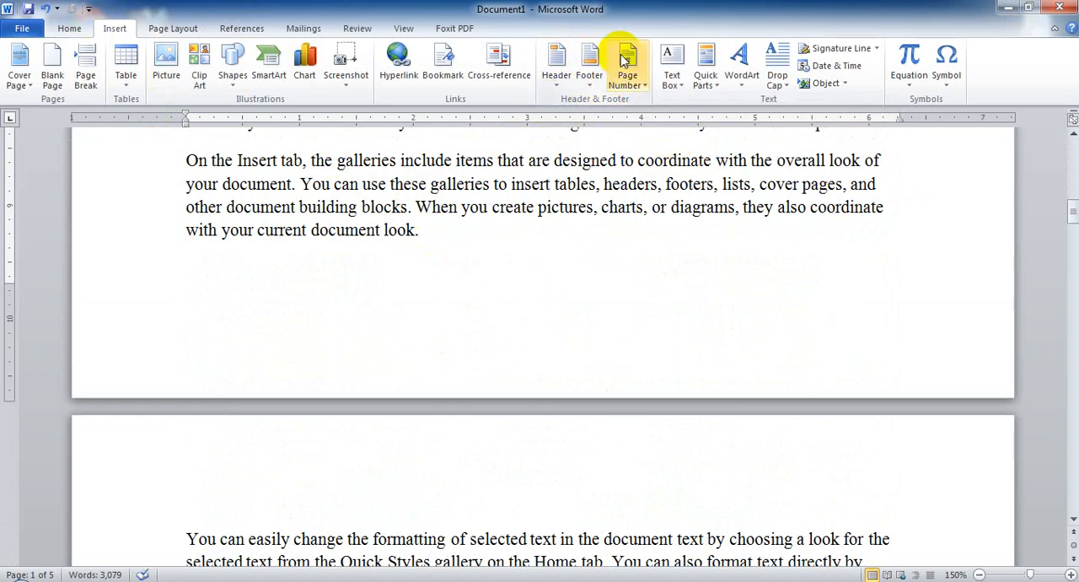
{"action": "left_click", "coordinate": [558, 65]}
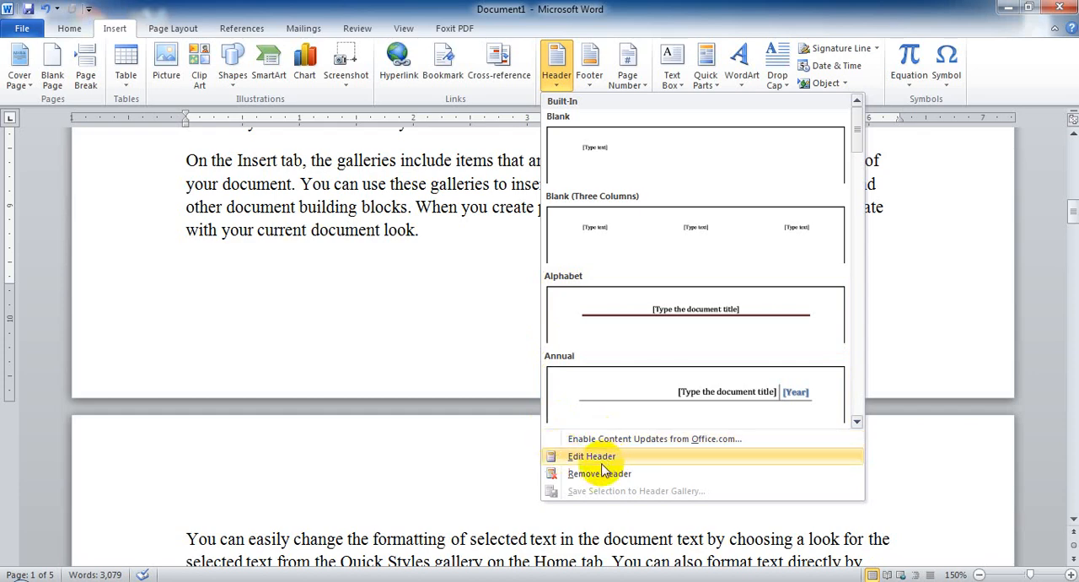
{"action": "left_click", "coordinate": [410, 326]}
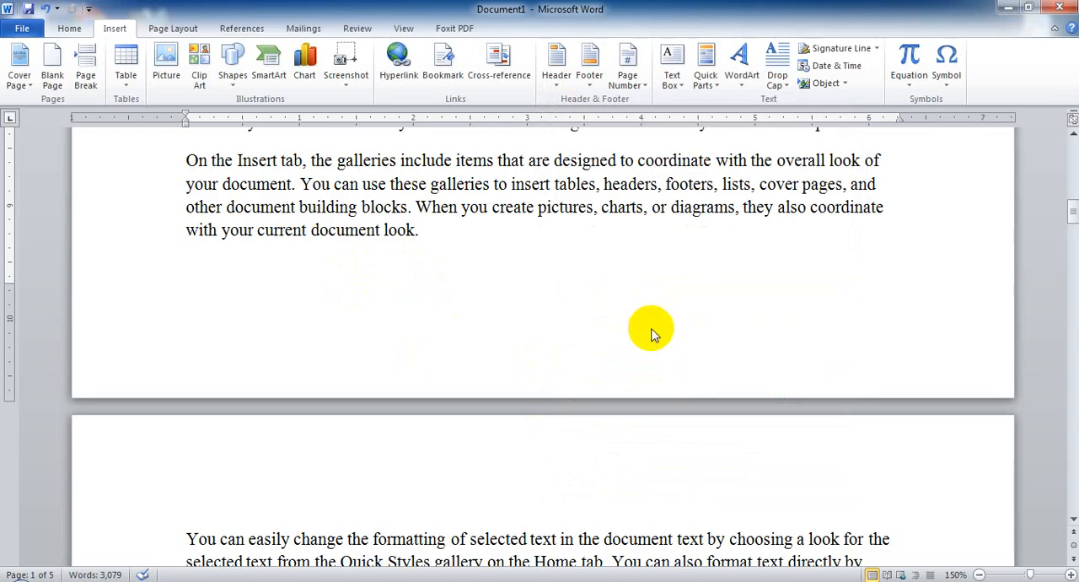
Open the page border settings for the document.
{"action": "scroll", "coordinate": [588, 343], "scroll_direction": "up", "scroll_amount": 4}
{"action": "scroll", "coordinate": [589, 343], "scroll_direction": "up", "scroll_amount": 7}
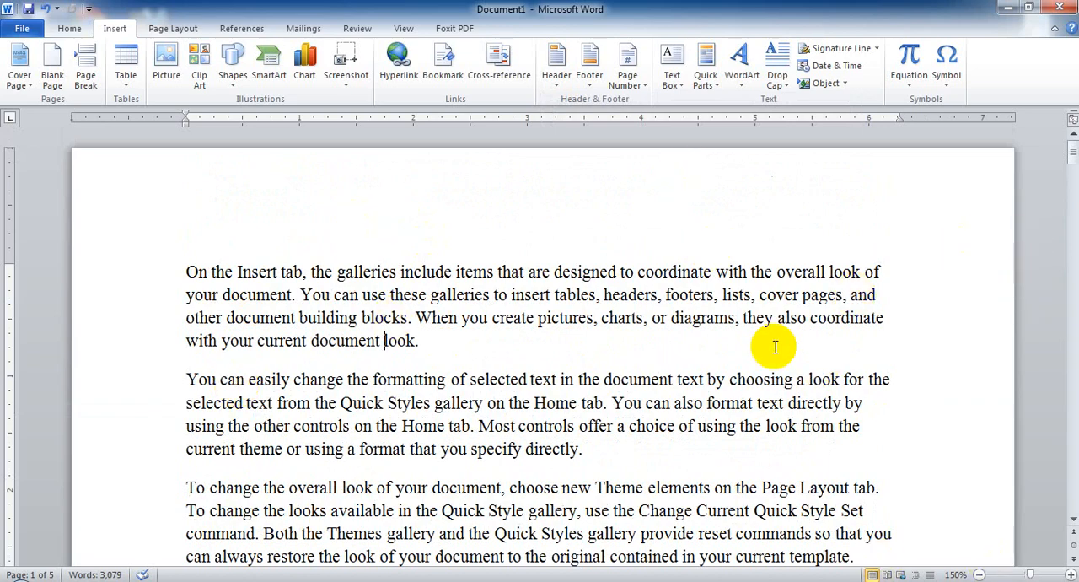
{"action": "left_click", "coordinate": [170, 30]}
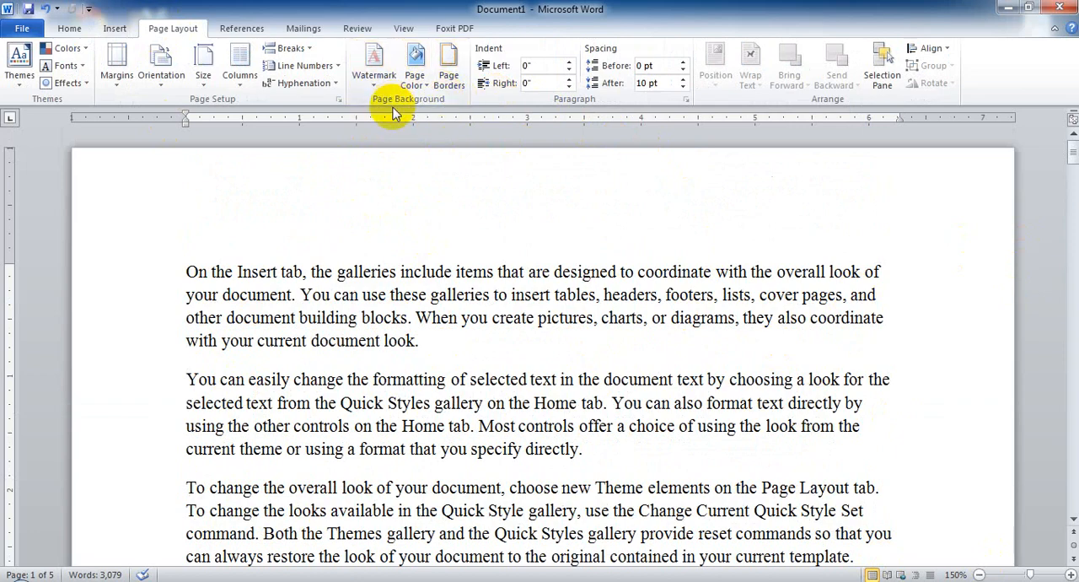
{"action": "left_click", "coordinate": [451, 72]}
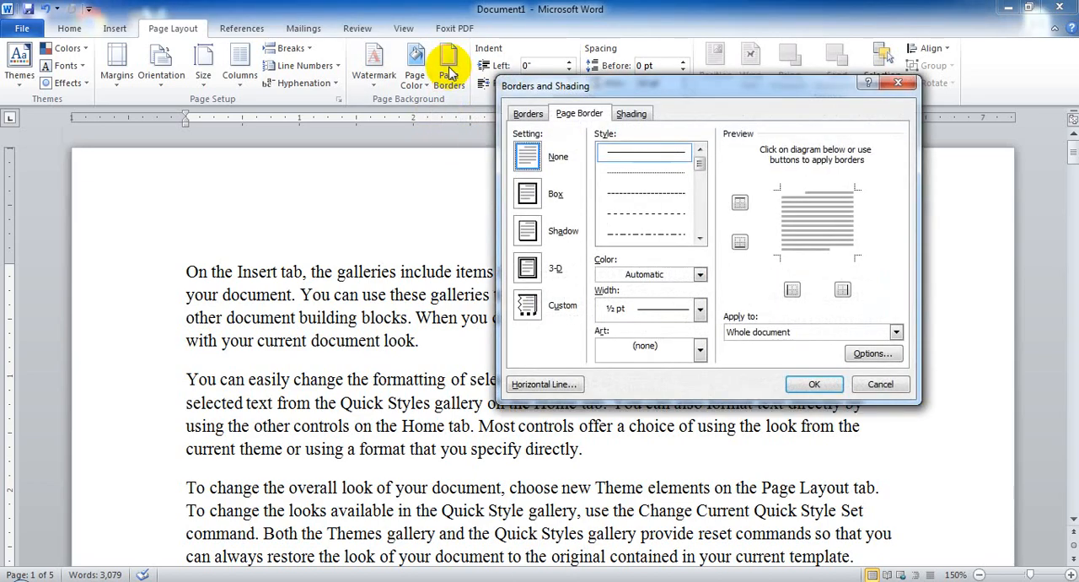
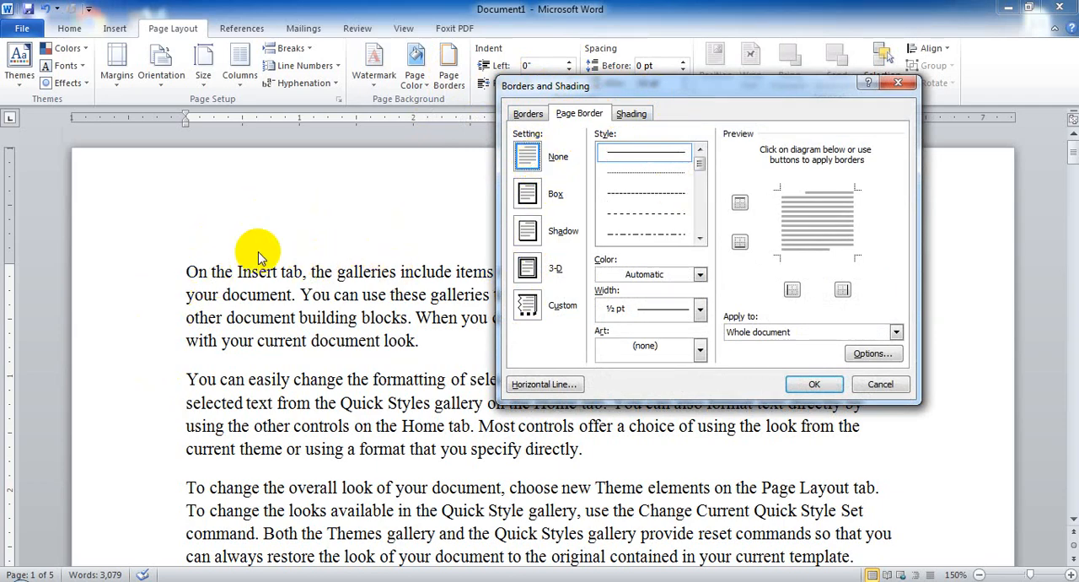
Try the Box and 3-D page border settings and keep the Box setting.
{"action": "left_click", "coordinate": [530, 197]}
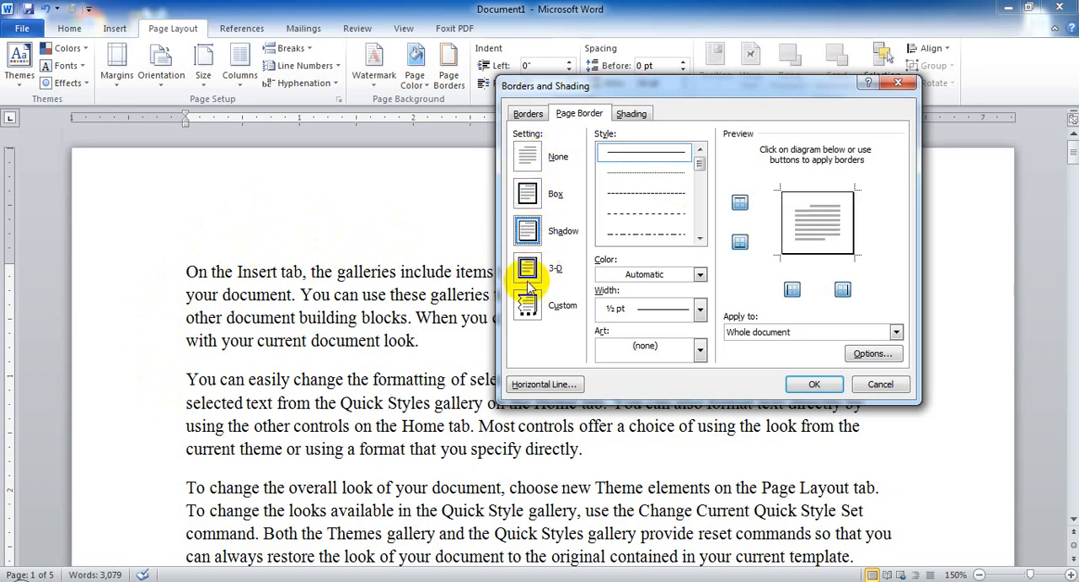
{"action": "left_click", "coordinate": [531, 269]}
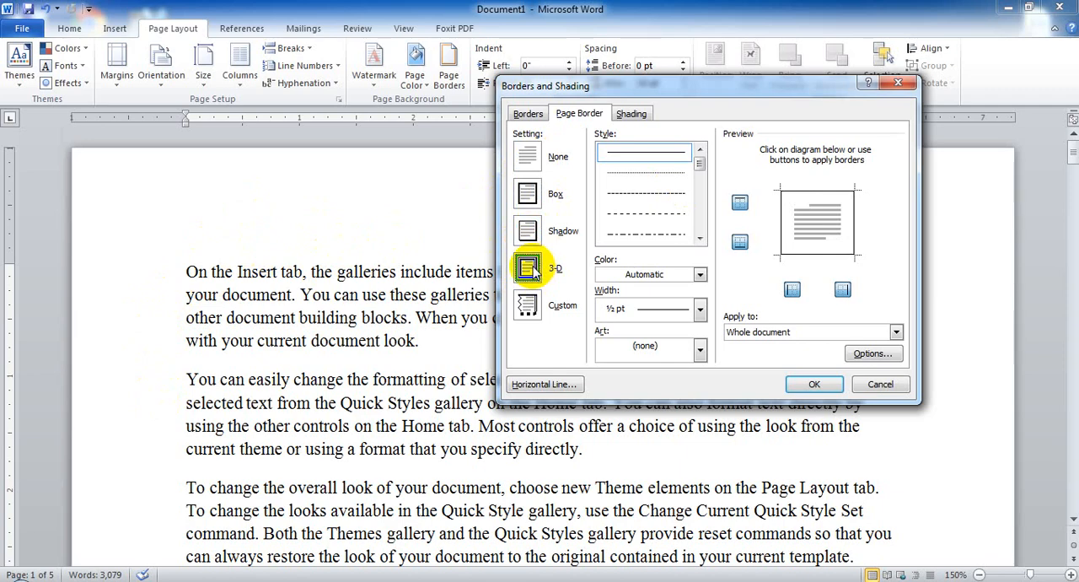
{"action": "left_click", "coordinate": [528, 194]}
{"action": "left_click", "coordinate": [527, 269]}
{"action": "left_click", "coordinate": [528, 195]}
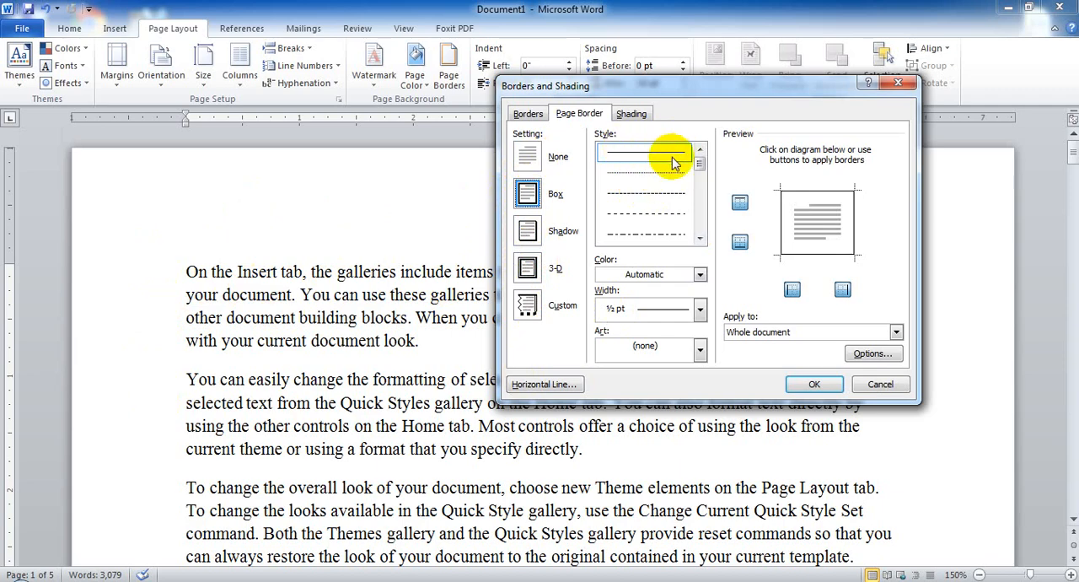
Browse the line styles for the page border and choose the triple-line style with three equally thin lines.
{"action": "left_click", "coordinate": [699, 238]}
{"action": "left_click", "coordinate": [662, 233]}
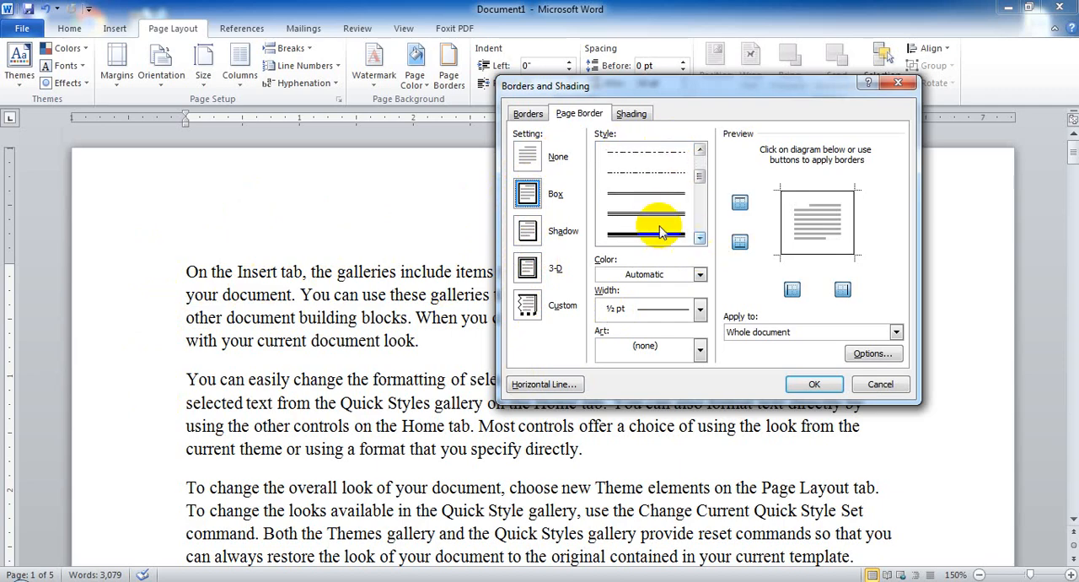
{"action": "left_click", "coordinate": [701, 239]}
{"action": "left_click", "coordinate": [700, 239]}
{"action": "left_click", "coordinate": [700, 238]}
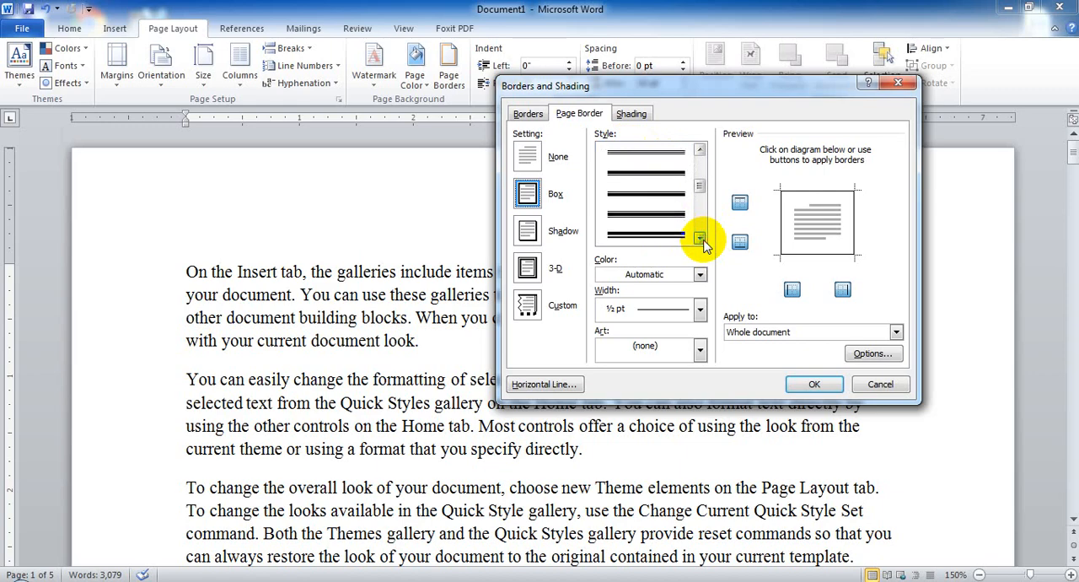
{"action": "left_click", "coordinate": [701, 239]}
{"action": "left_click", "coordinate": [701, 238]}
{"action": "left_click", "coordinate": [700, 239]}
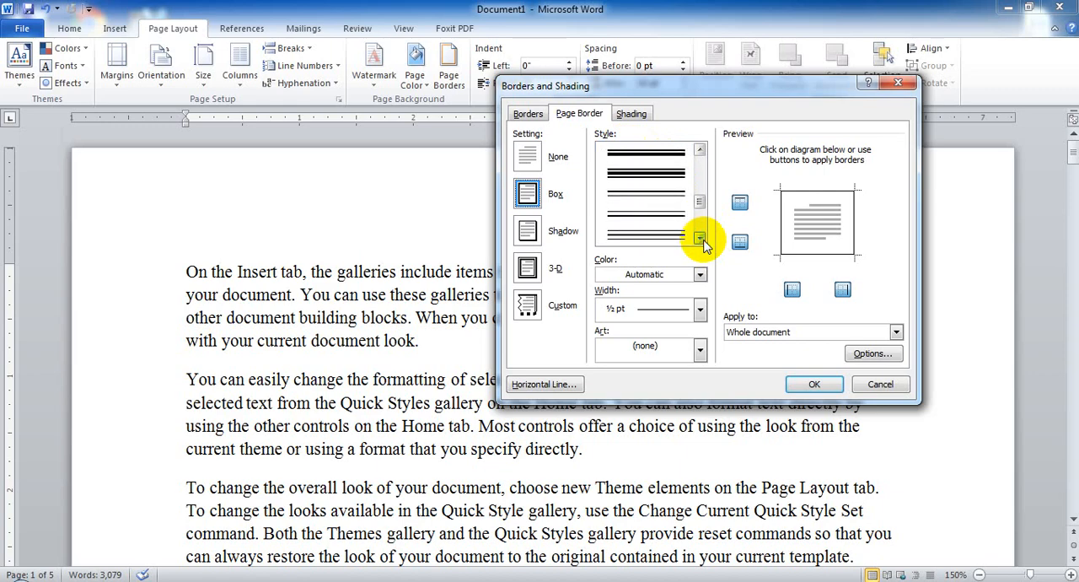
{"action": "left_click", "coordinate": [700, 239]}
{"action": "left_click", "coordinate": [700, 238]}
{"action": "scroll", "coordinate": [638, 205], "scroll_direction": "up", "scroll_amount": 2}
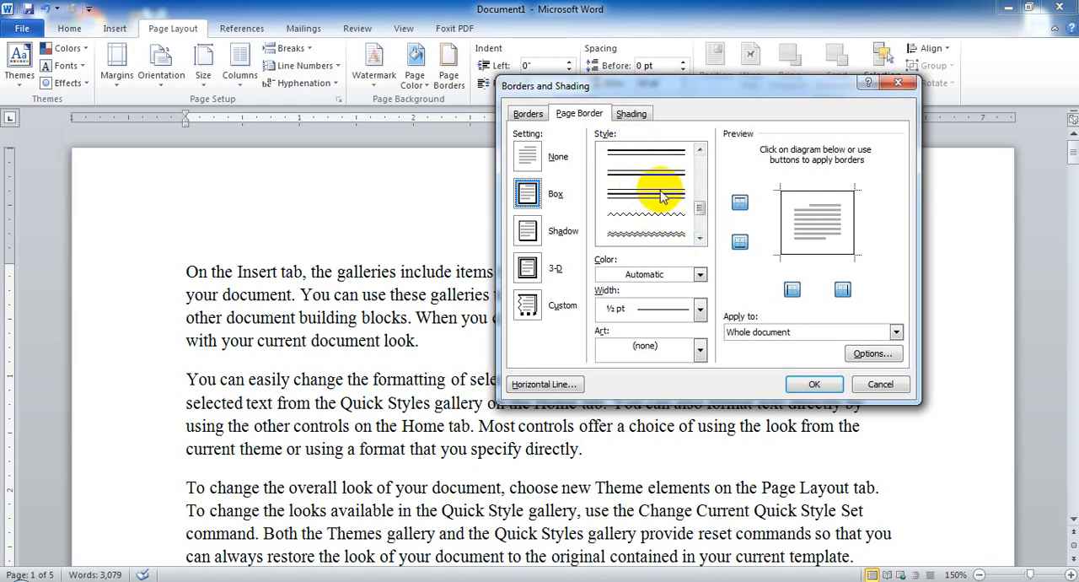
{"action": "left_click", "coordinate": [643, 236]}
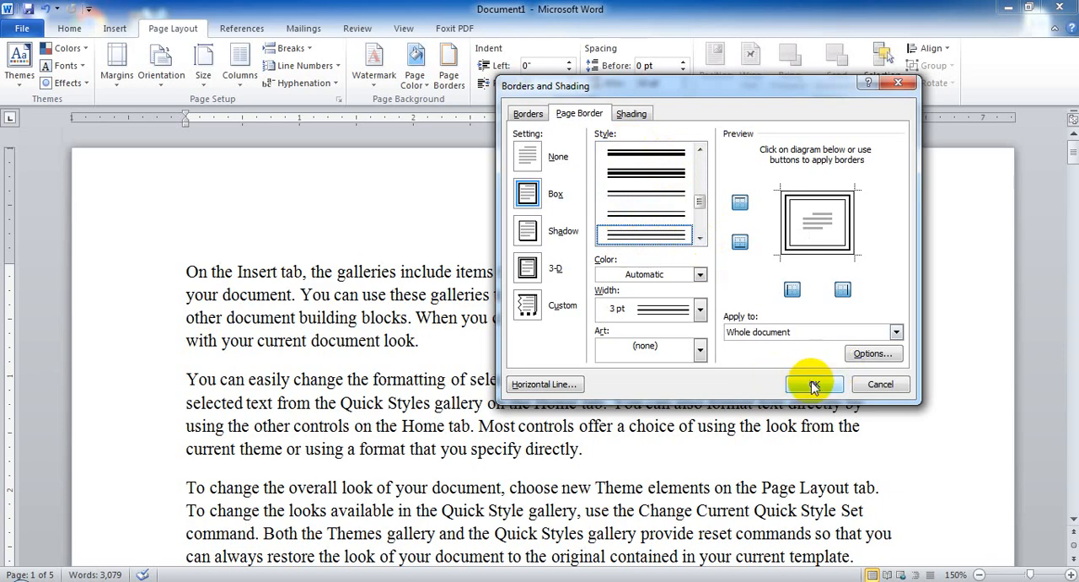
Set the triple-line page border's color to standard red and its width to 6 pt.
{"action": "left_click", "coordinate": [697, 275]}
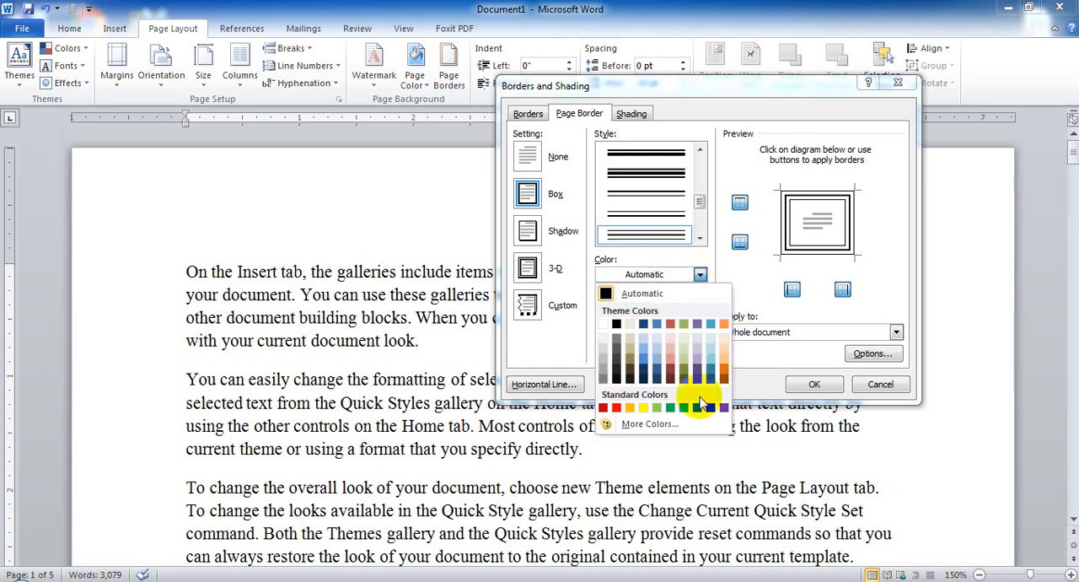
{"action": "left_click", "coordinate": [617, 408]}
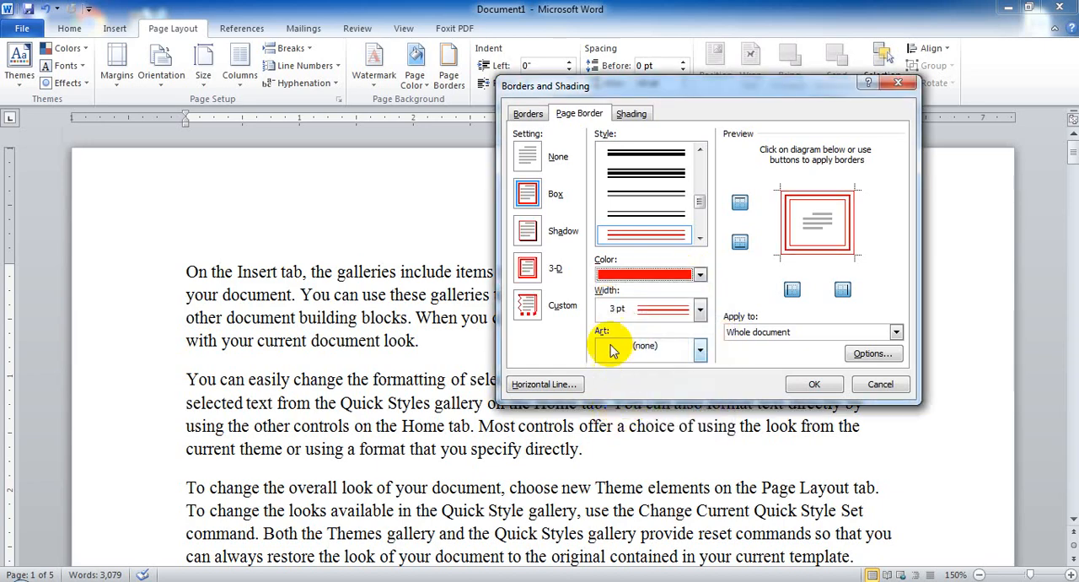
{"action": "left_click", "coordinate": [680, 312]}
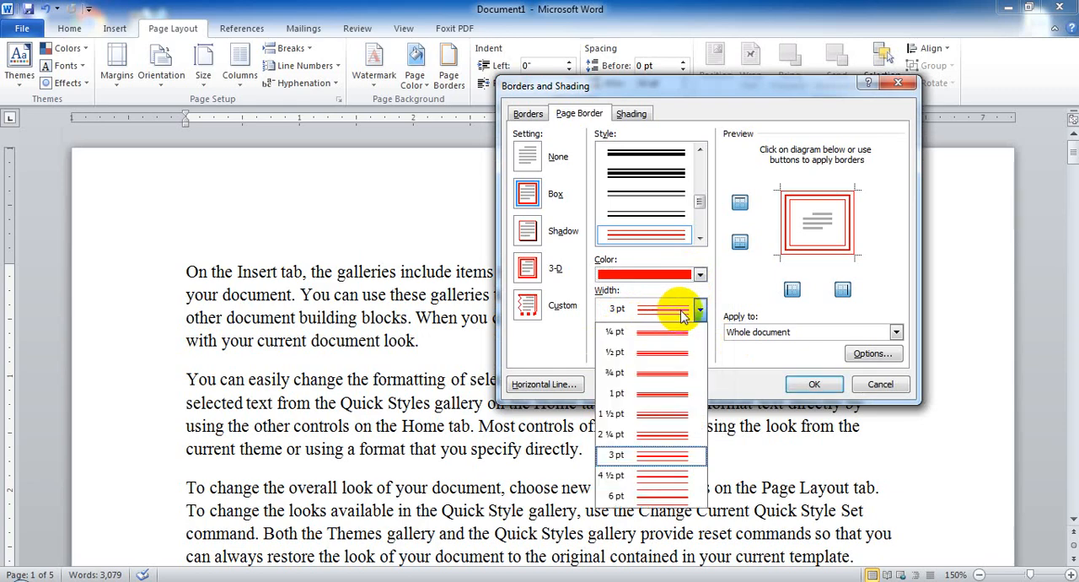
{"action": "left_click", "coordinate": [655, 497]}
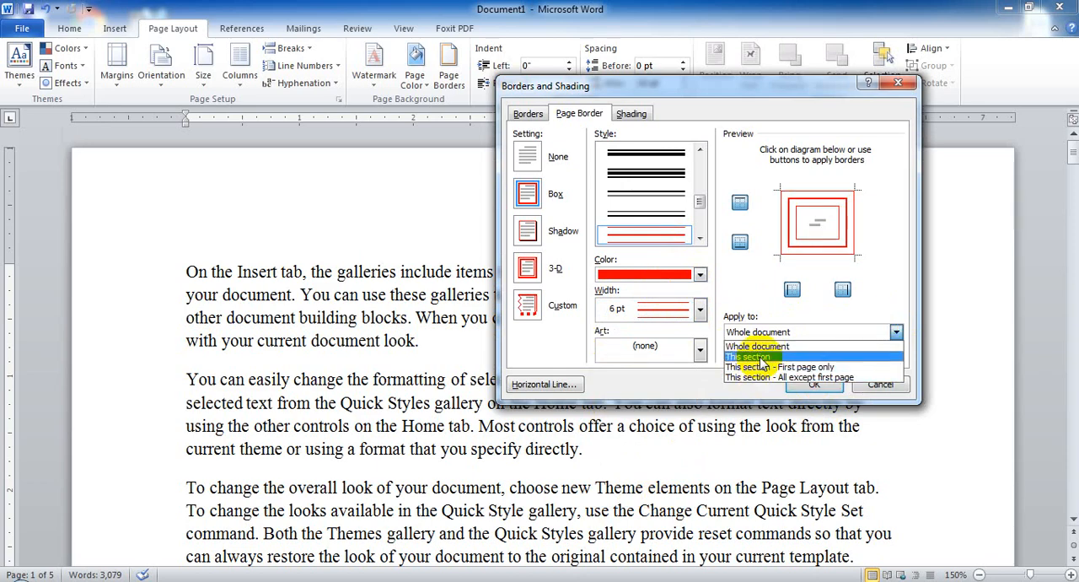
Apply the page border to the whole document and check it on page 1.
{"action": "left_click", "coordinate": [772, 333]}
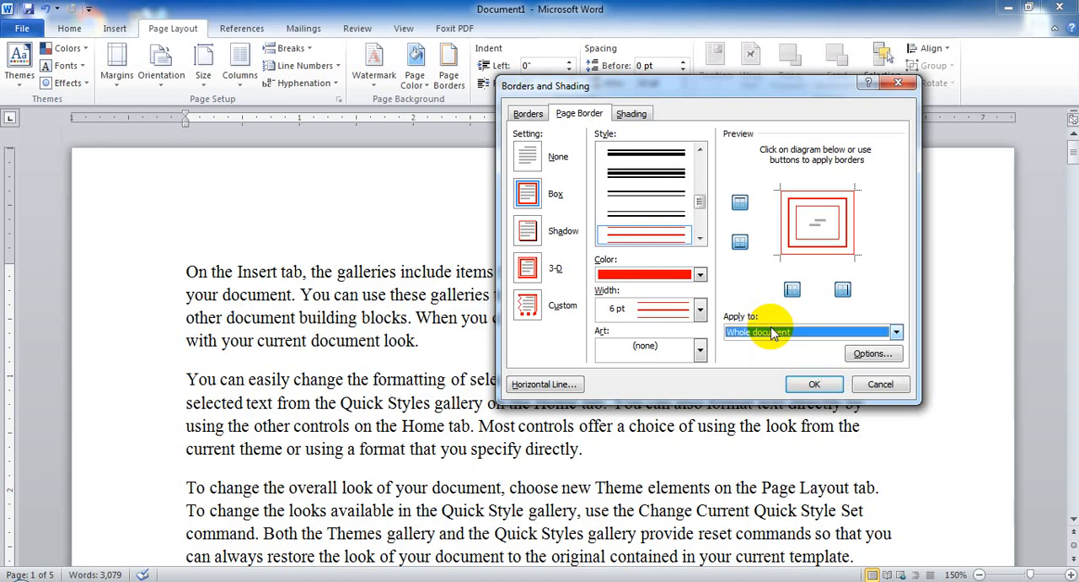
{"action": "left_click", "coordinate": [815, 385]}
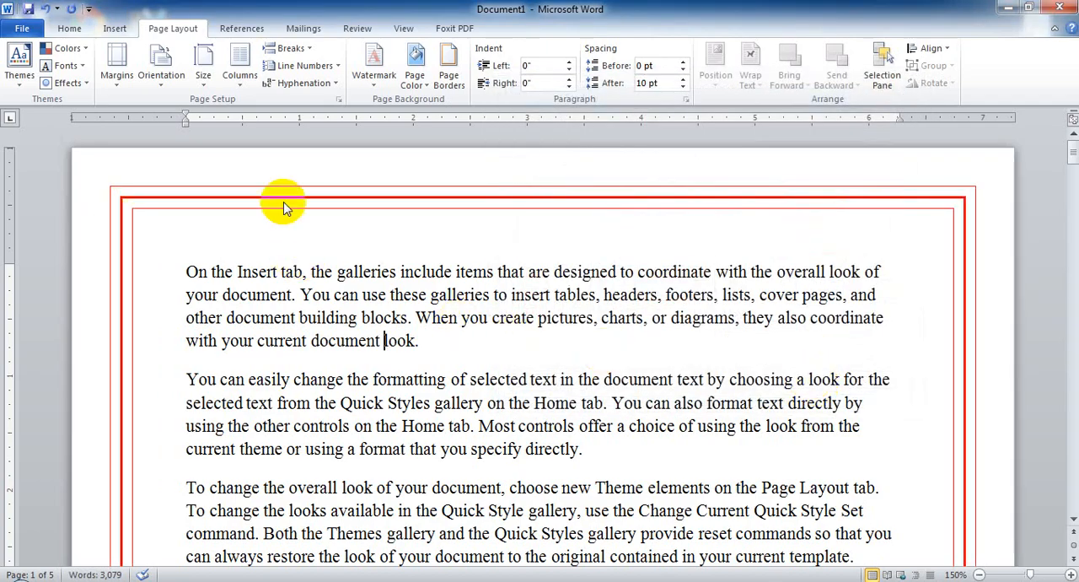
{"action": "scroll", "coordinate": [624, 362], "scroll_direction": "down", "scroll_amount": 5}
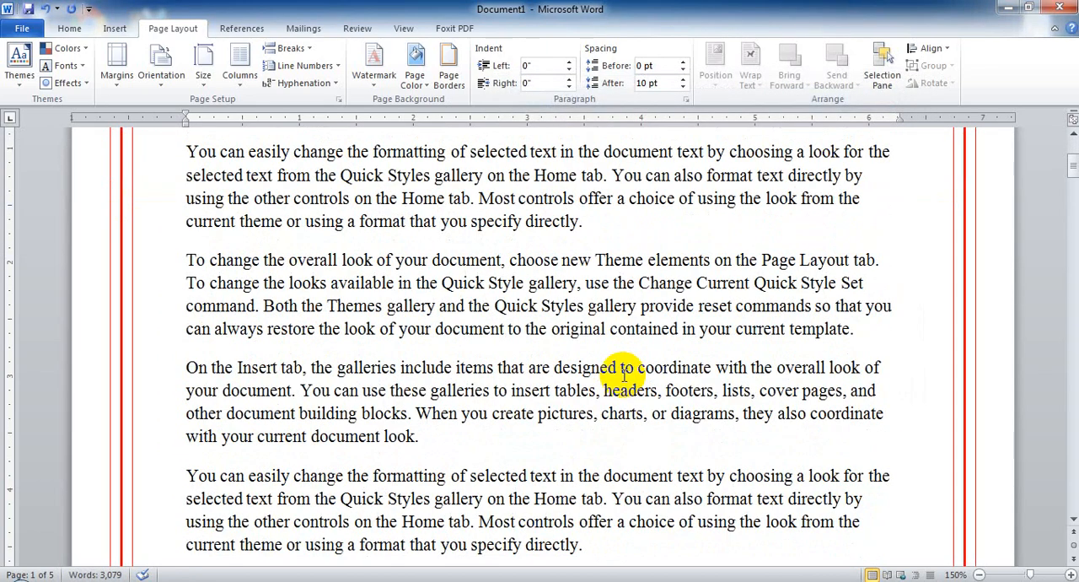
{"action": "scroll", "coordinate": [624, 363], "scroll_direction": "up", "scroll_amount": 5}
Change the page border's color to standard green and its width to 1 pt.
{"action": "left_click", "coordinate": [449, 75]}
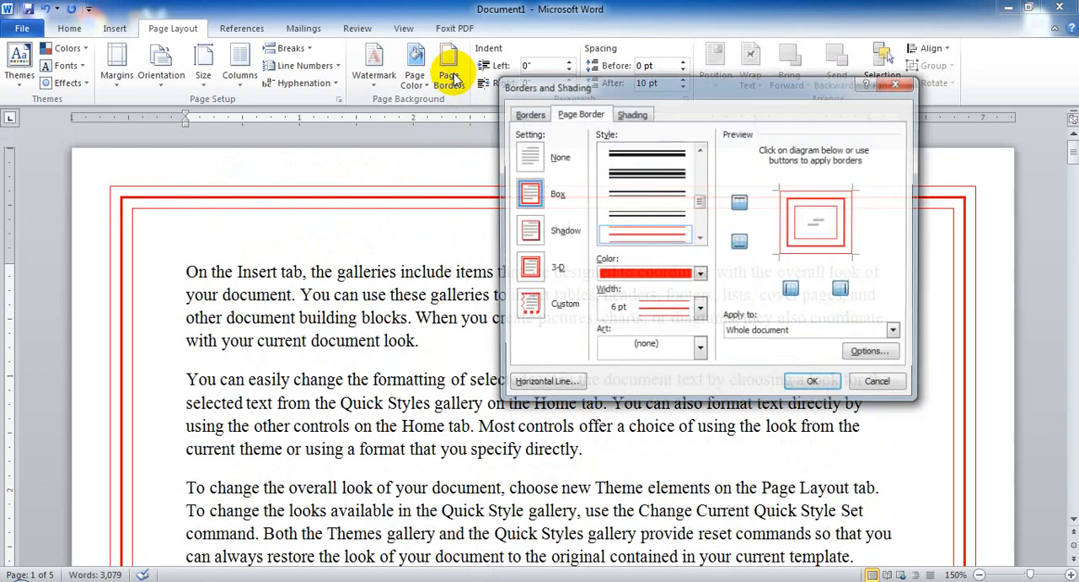
{"action": "left_click", "coordinate": [700, 274]}
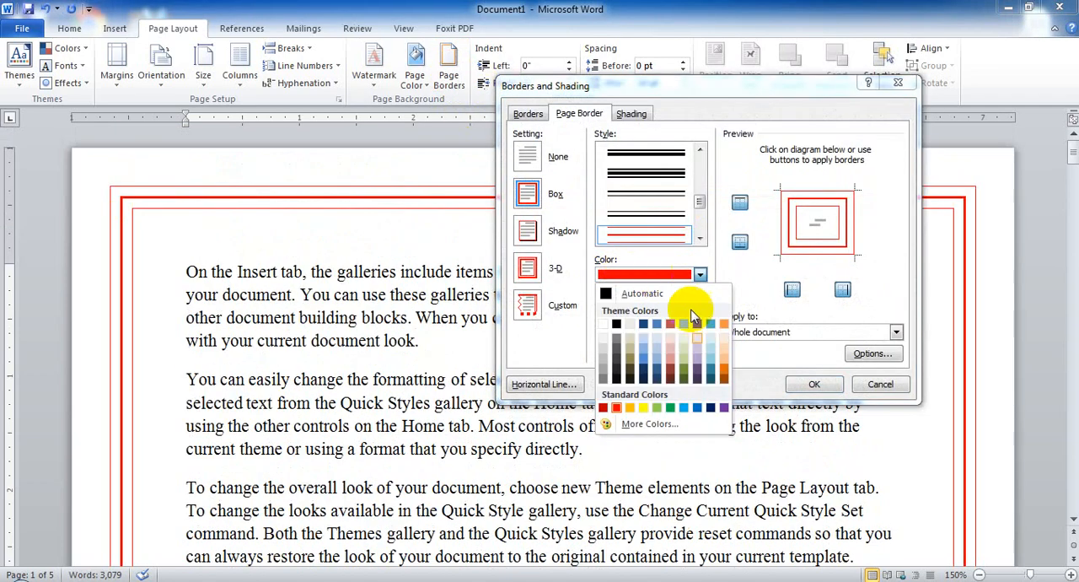
{"action": "left_click", "coordinate": [671, 408]}
{"action": "left_click", "coordinate": [649, 310]}
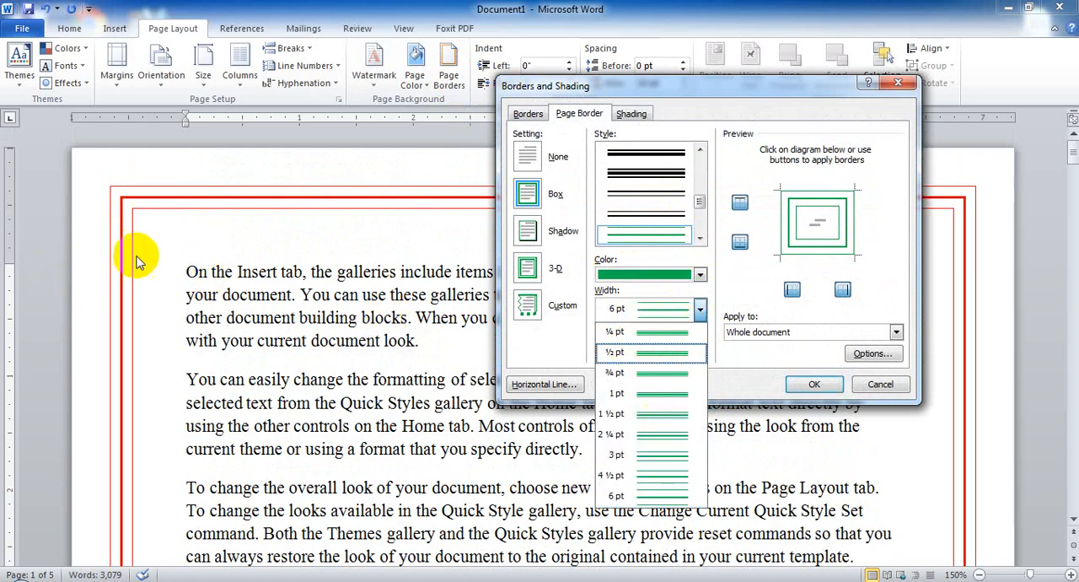
{"action": "left_click", "coordinate": [662, 398]}
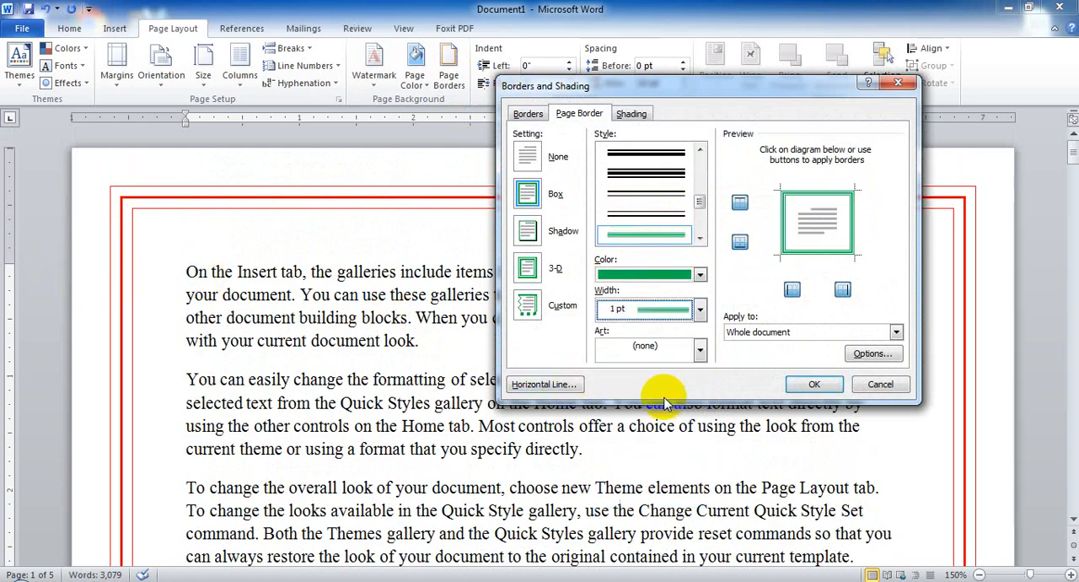
{"action": "left_click", "coordinate": [816, 386]}
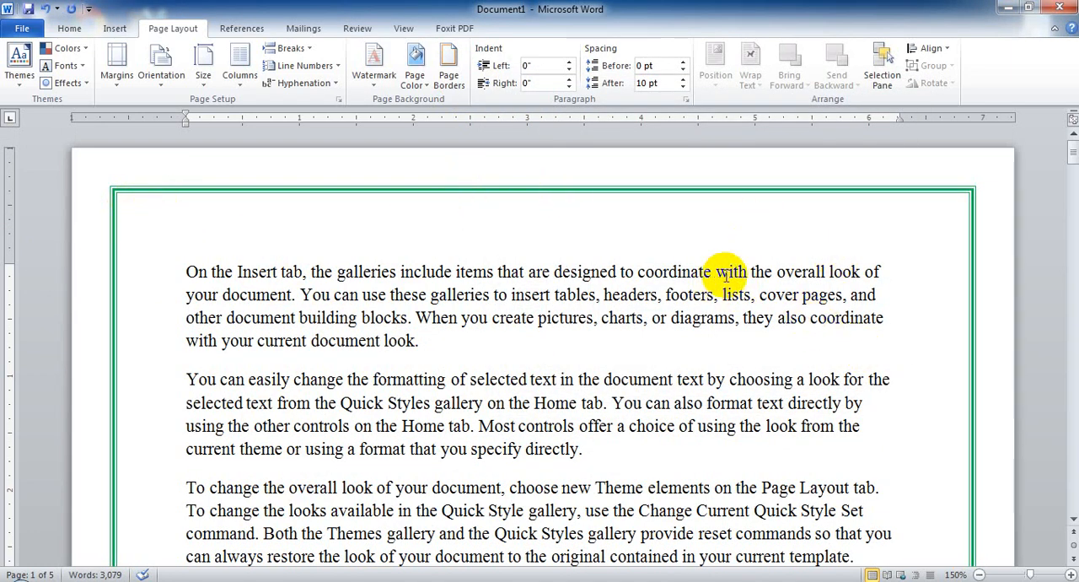
View the paragraph shading options in the Borders and Shading settings without applying any.
{"action": "left_click", "coordinate": [462, 67]}
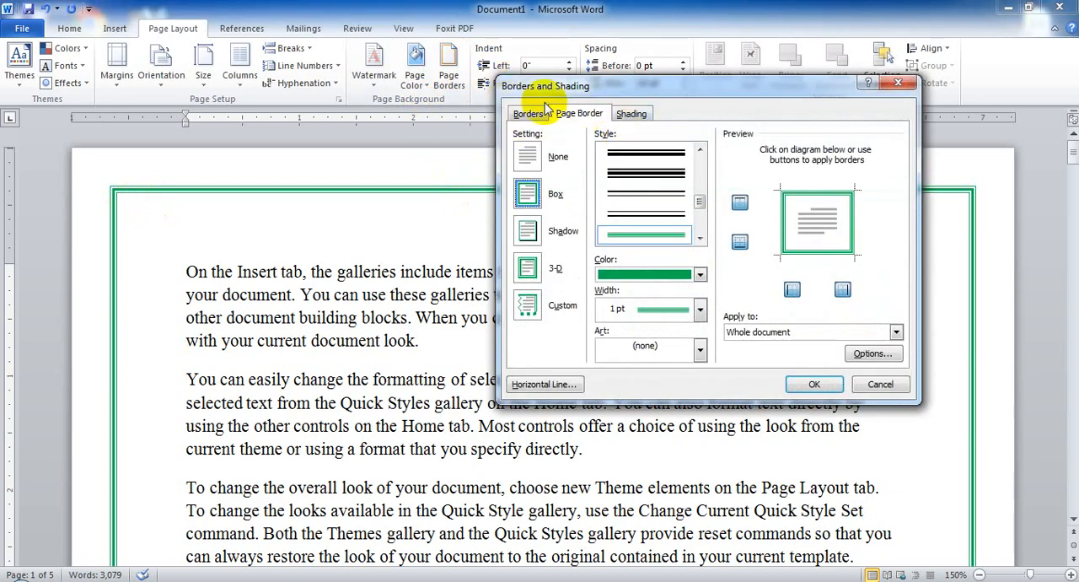
{"action": "left_click", "coordinate": [633, 115]}
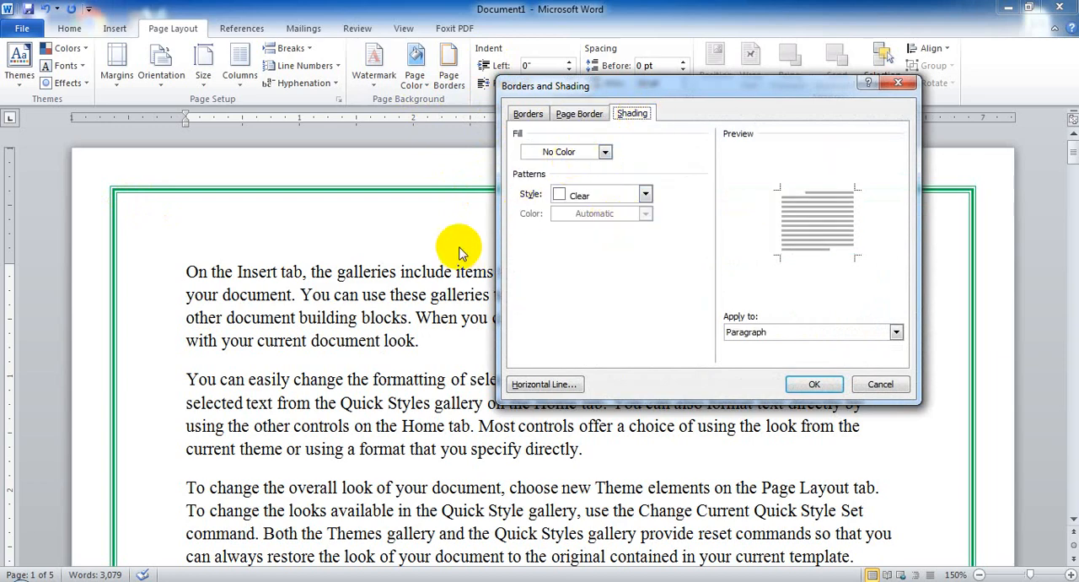
{"action": "left_click", "coordinate": [899, 84]}
Try a light orange shading on the text from "To change the overall look" through "your document." and undo it.
{"action": "scroll", "coordinate": [614, 239], "scroll_direction": "down", "scroll_amount": 4}
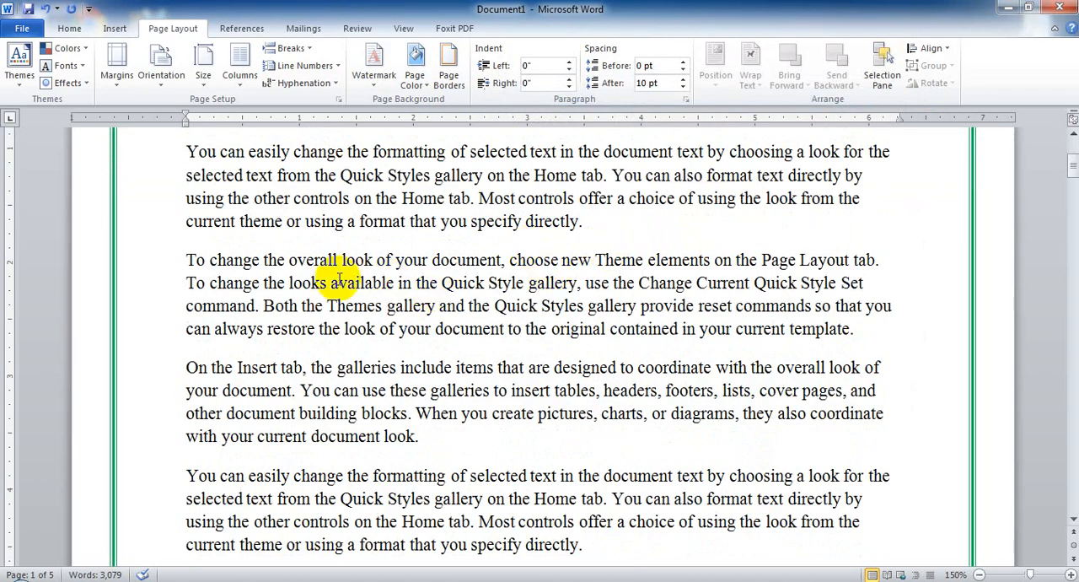
{"action": "left_click_drag", "start_coordinate": [187, 259], "coordinate": [297, 390]}
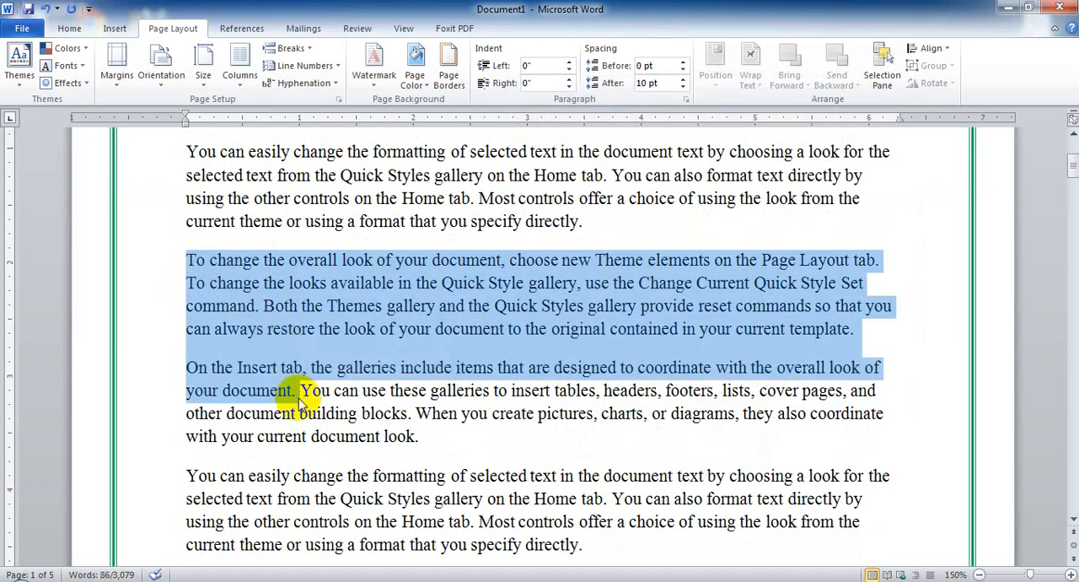
{"action": "left_click", "coordinate": [72, 32]}
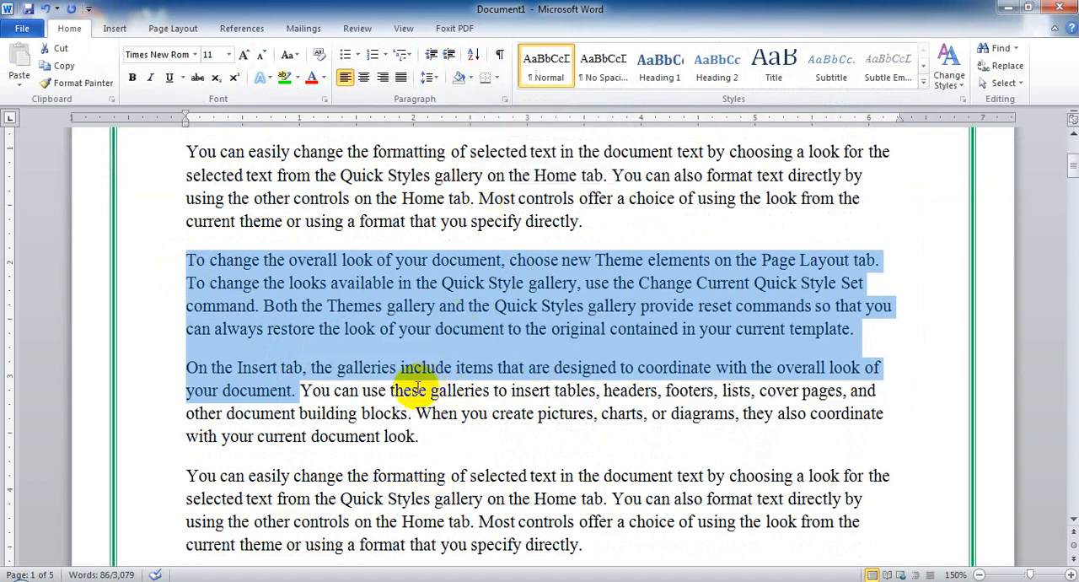
{"action": "left_click", "coordinate": [471, 79]}
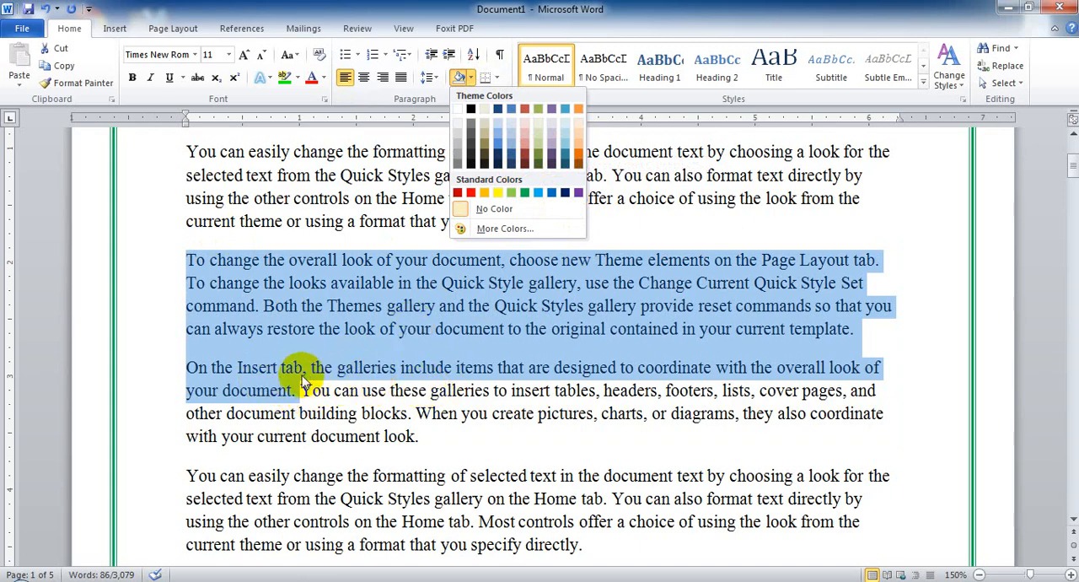
{"action": "left_click", "coordinate": [581, 146]}
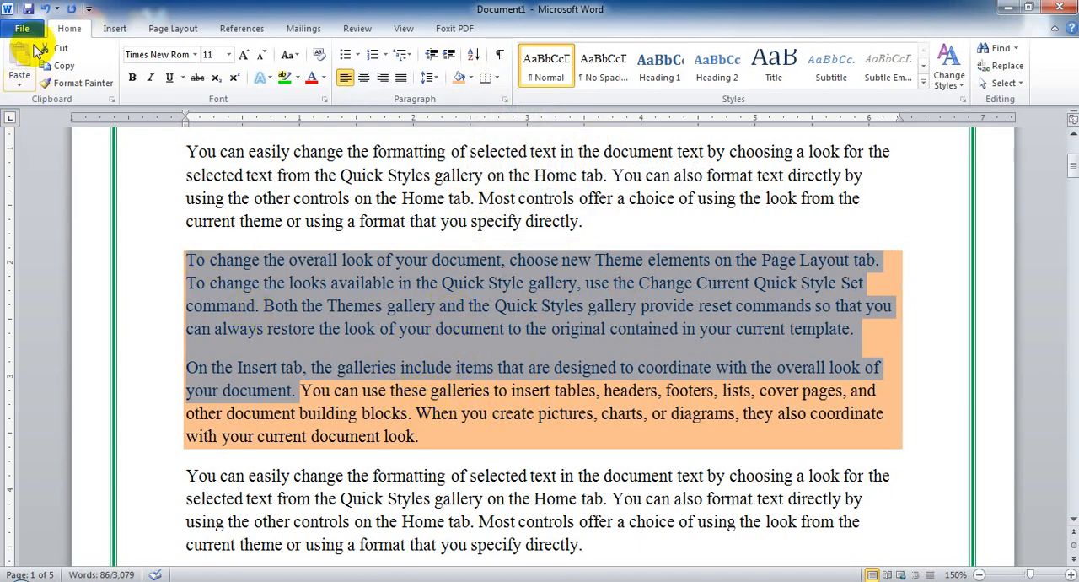
{"action": "left_click", "coordinate": [46, 10]}
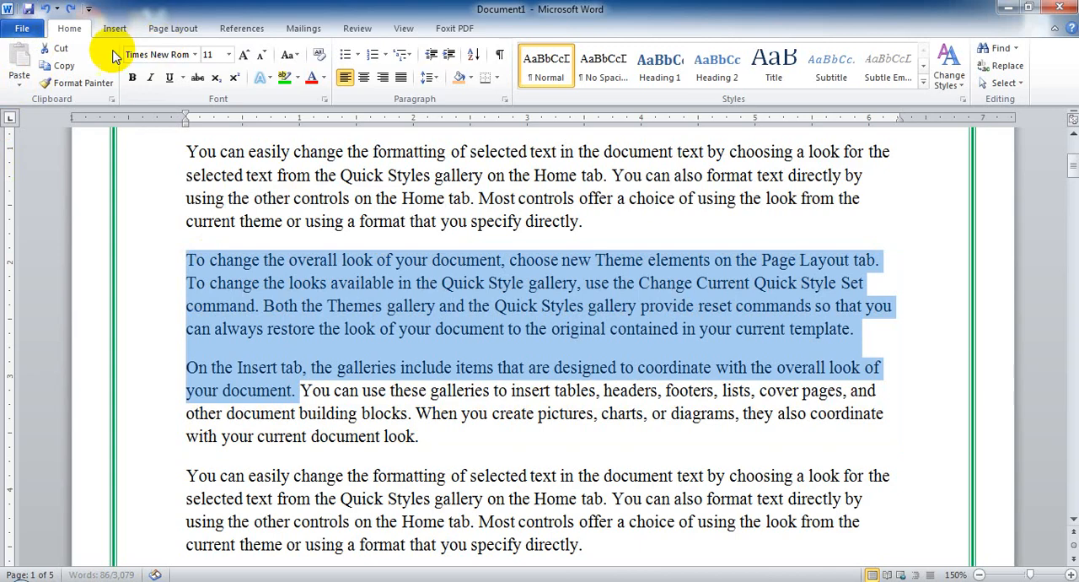
Set the shading fill for the two selected paragraphs to standard yellow in the Borders and Shading settings.
{"action": "left_click", "coordinate": [168, 30]}
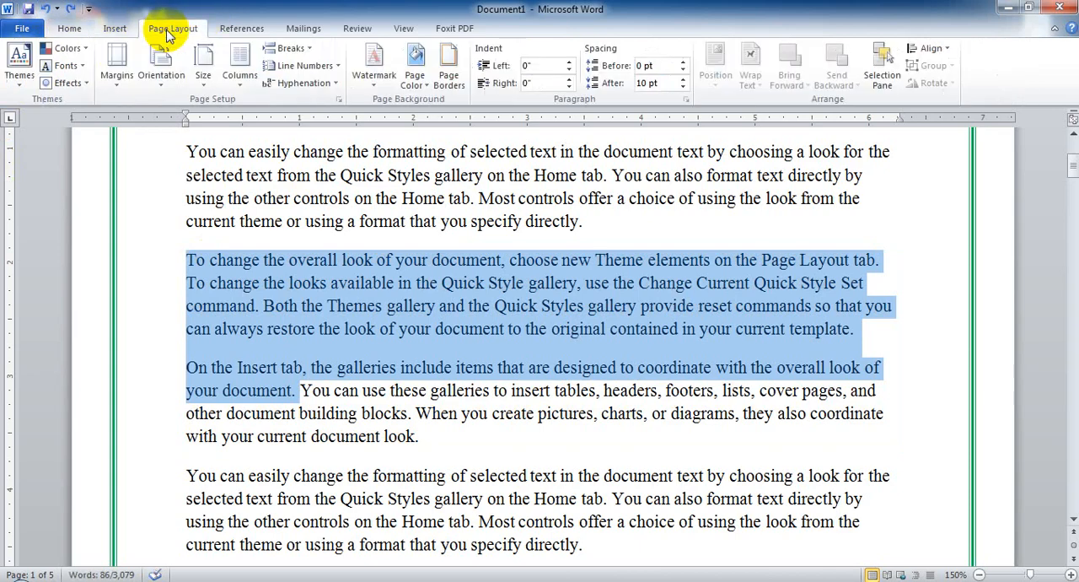
{"action": "left_click", "coordinate": [452, 82]}
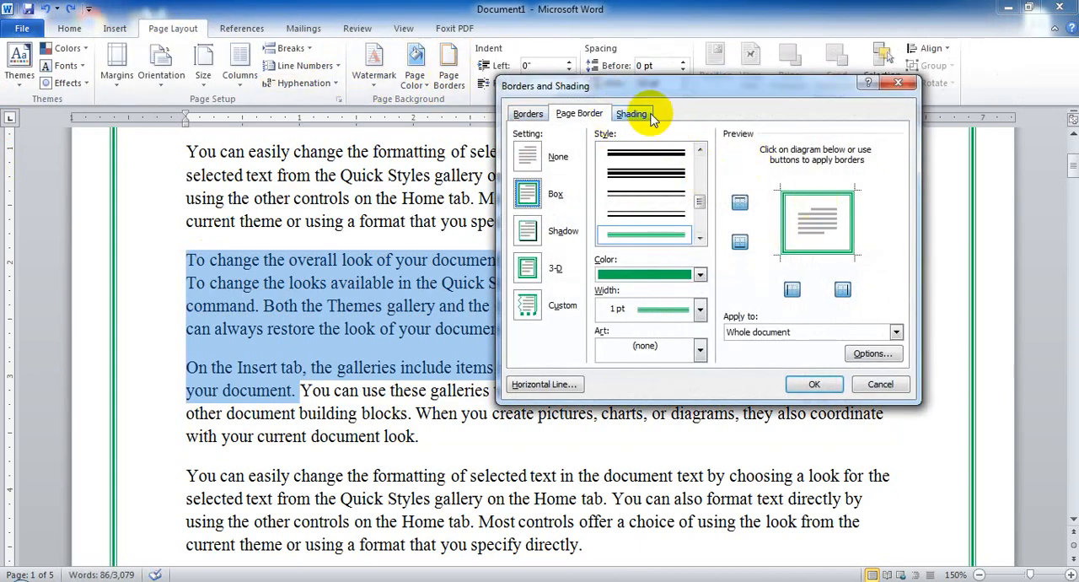
{"action": "left_click", "coordinate": [633, 113]}
{"action": "left_click", "coordinate": [599, 151]}
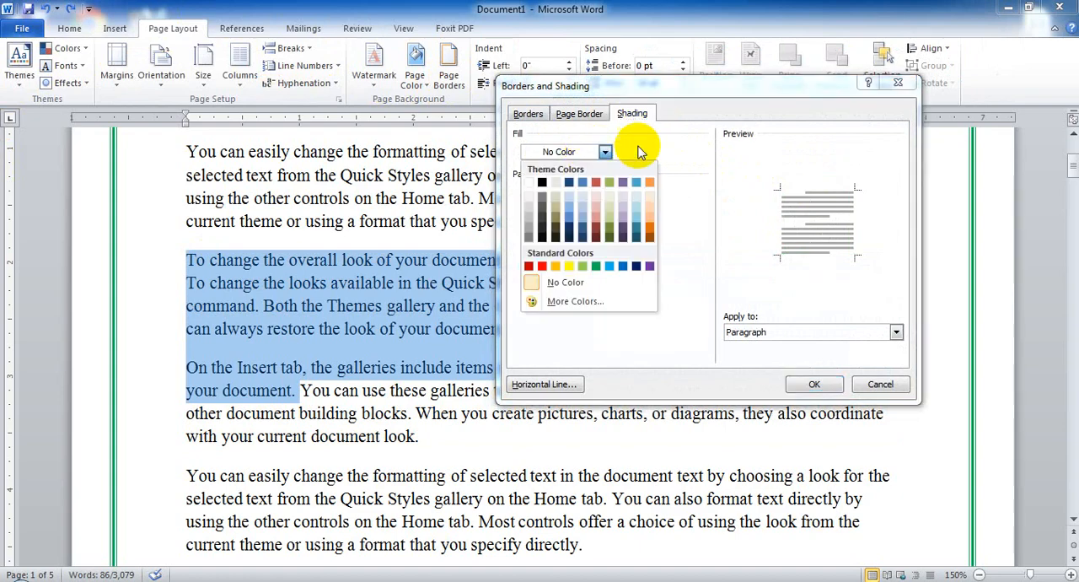
{"action": "left_click", "coordinate": [568, 266]}
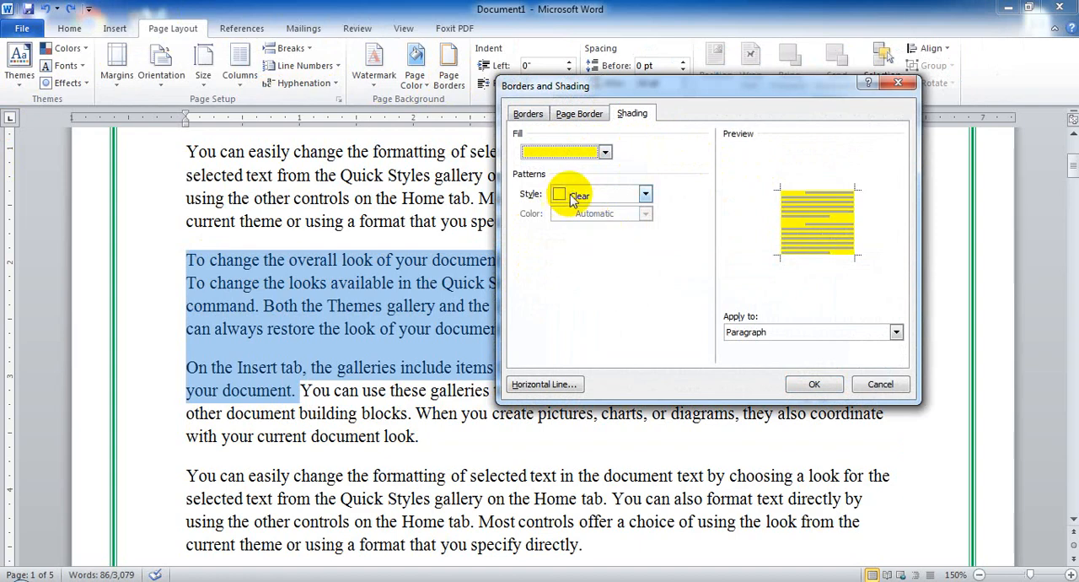
Apply the Dk Dwn Diagonal shading pattern over the yellow fill to the two selected paragraphs.
{"action": "left_click", "coordinate": [646, 195]}
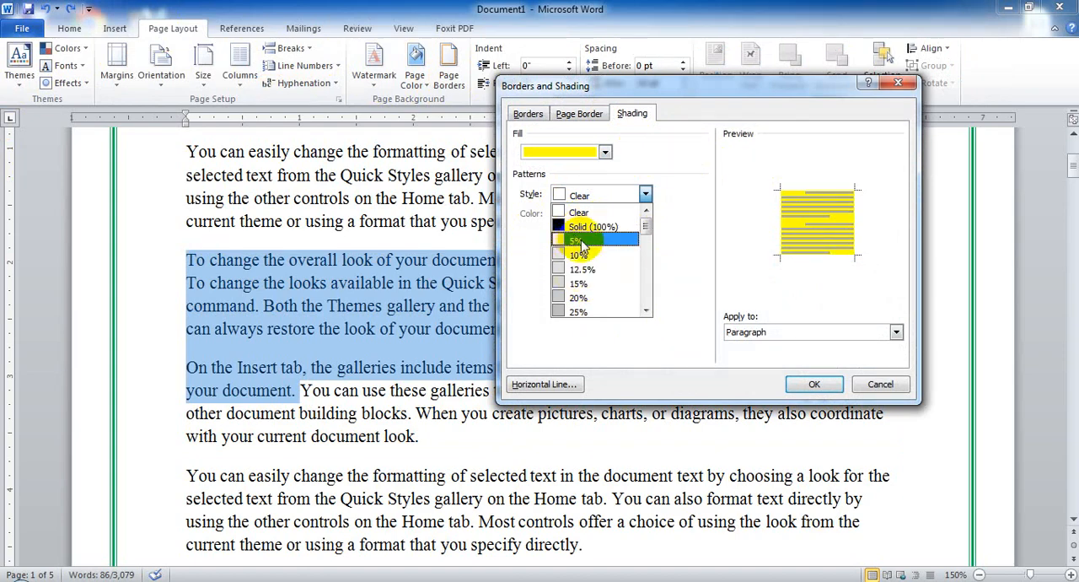
{"action": "scroll", "coordinate": [588, 282], "scroll_direction": "down", "scroll_amount": 3}
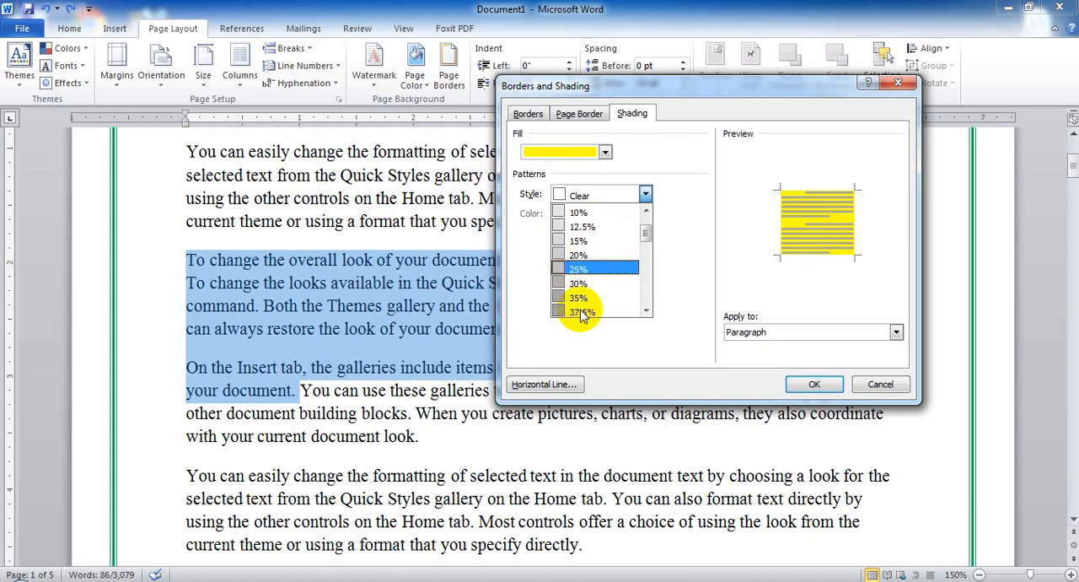
{"action": "scroll", "coordinate": [593, 291], "scroll_direction": "down", "scroll_amount": 3}
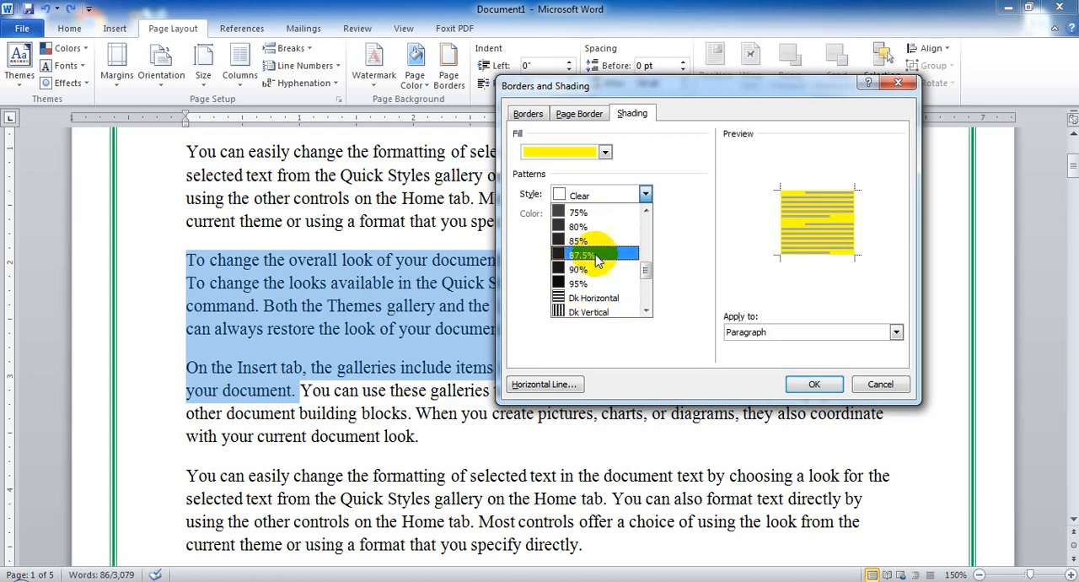
{"action": "scroll", "coordinate": [603, 270], "scroll_direction": "down", "scroll_amount": 2}
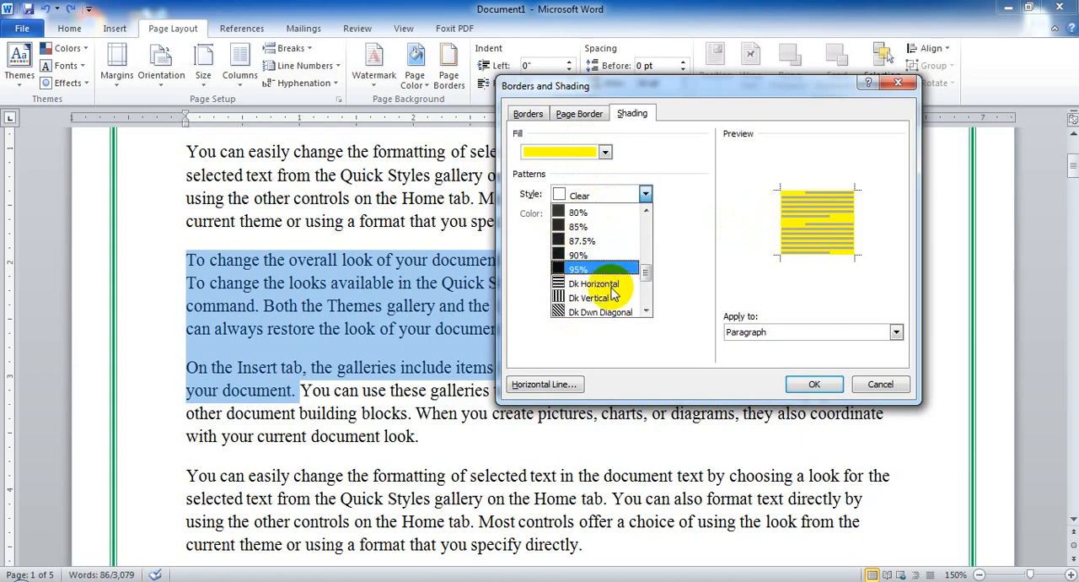
{"action": "left_click", "coordinate": [579, 299]}
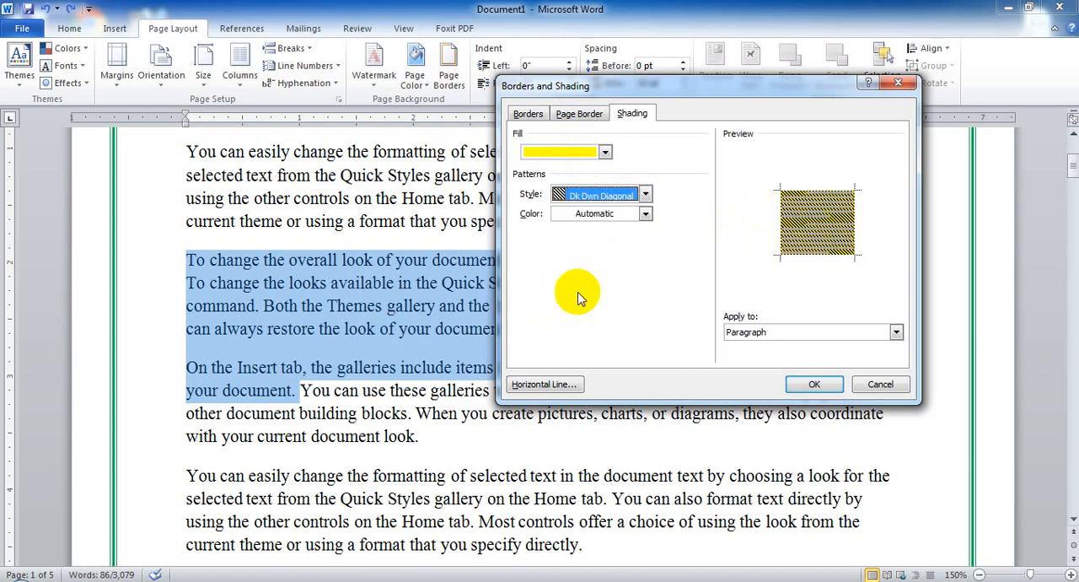
{"action": "left_click", "coordinate": [815, 385]}
{"action": "left_click", "coordinate": [284, 285]}
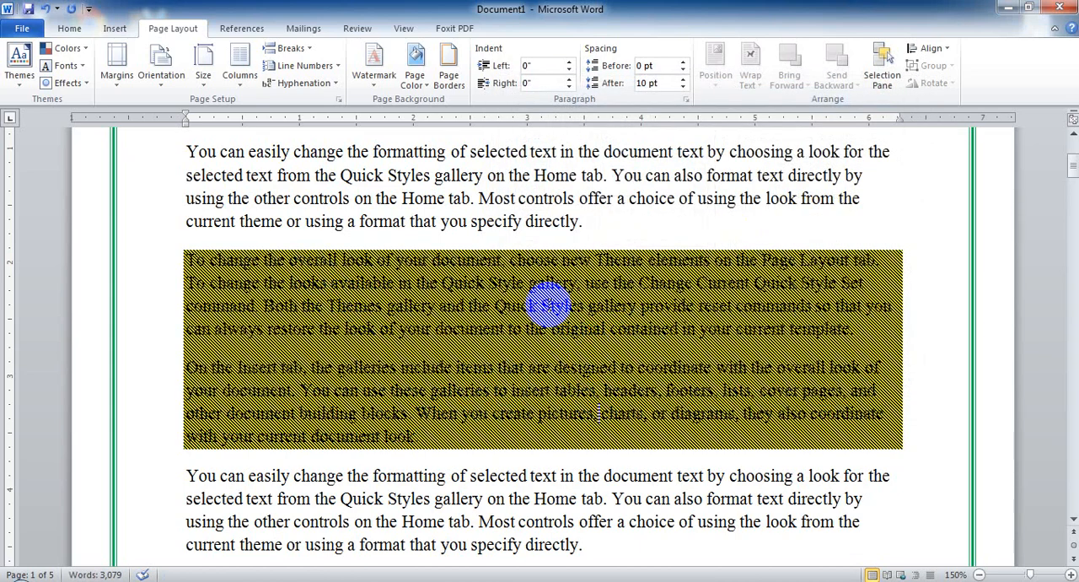
Check the shading settings without changing them and undo the patterned shading on the two paragraphs.
{"action": "left_click", "coordinate": [452, 85]}
{"action": "left_click", "coordinate": [632, 114]}
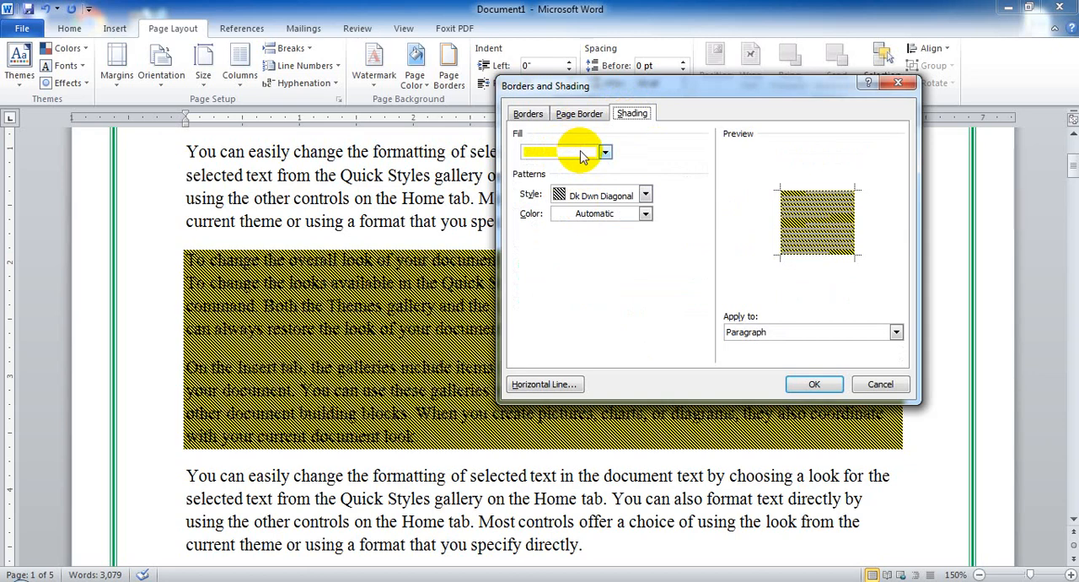
{"action": "left_click", "coordinate": [877, 386]}
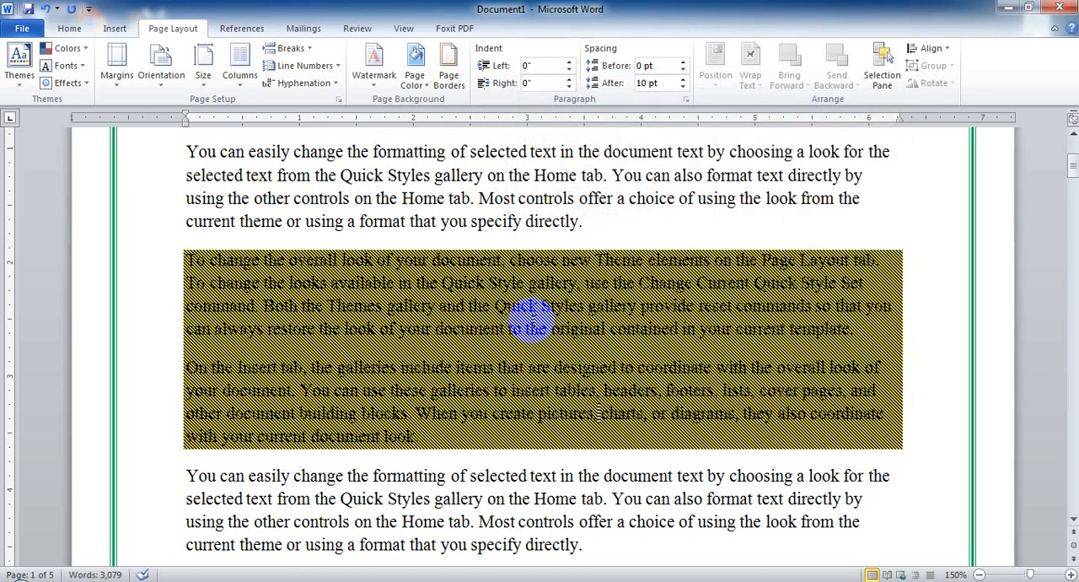
{"action": "left_click", "coordinate": [45, 9]}
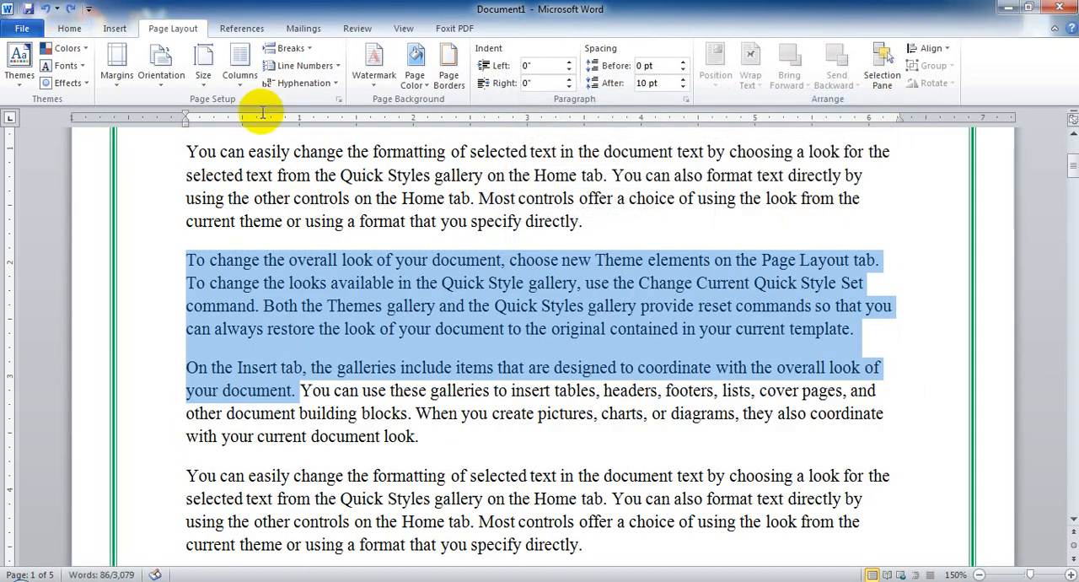
{"action": "left_click", "coordinate": [395, 262]}
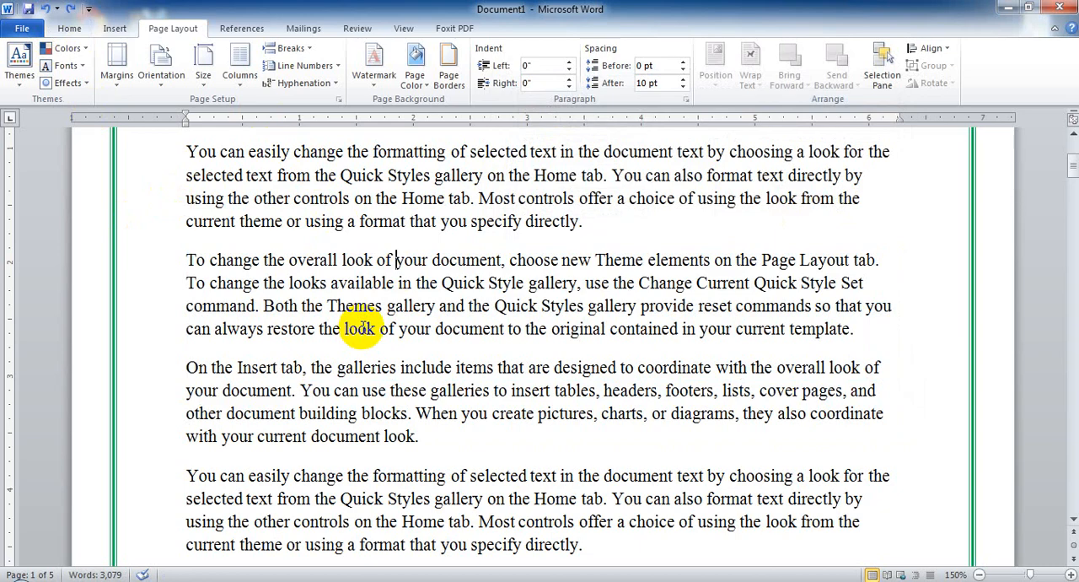
{"action": "scroll", "coordinate": [659, 408], "scroll_direction": "up", "scroll_amount": 3}
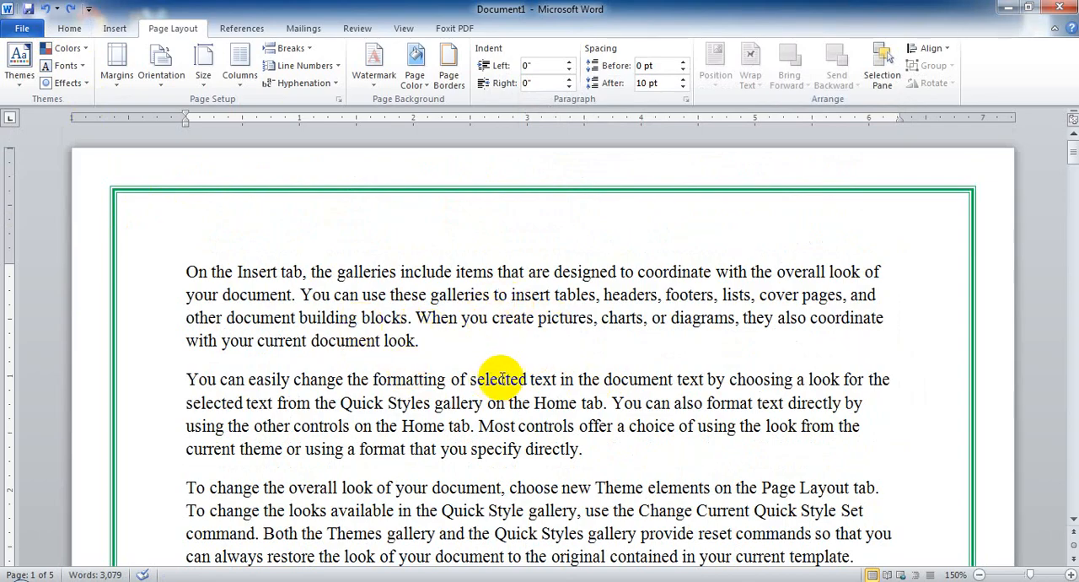
{"action": "scroll", "coordinate": [498, 381], "scroll_direction": "down", "scroll_amount": 3}
{"action": "scroll", "coordinate": [489, 357], "scroll_direction": "down", "scroll_amount": 2}
{"action": "scroll", "coordinate": [385, 321], "scroll_direction": "up", "scroll_amount": 5}
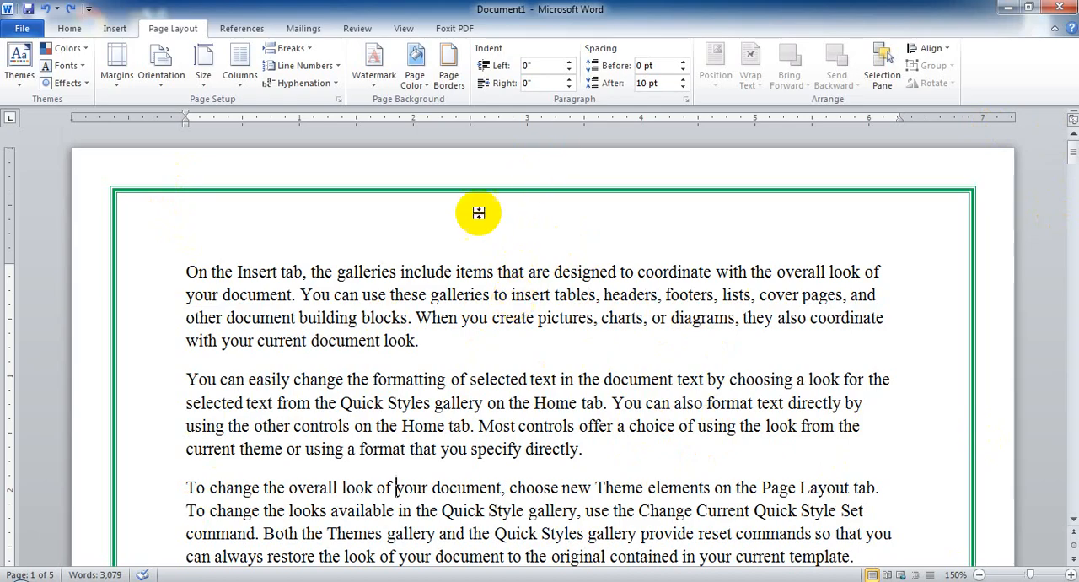
{"action": "scroll", "coordinate": [582, 330], "scroll_direction": "down", "scroll_amount": 1}
{"action": "scroll", "coordinate": [582, 331], "scroll_direction": "down", "scroll_amount": 12}
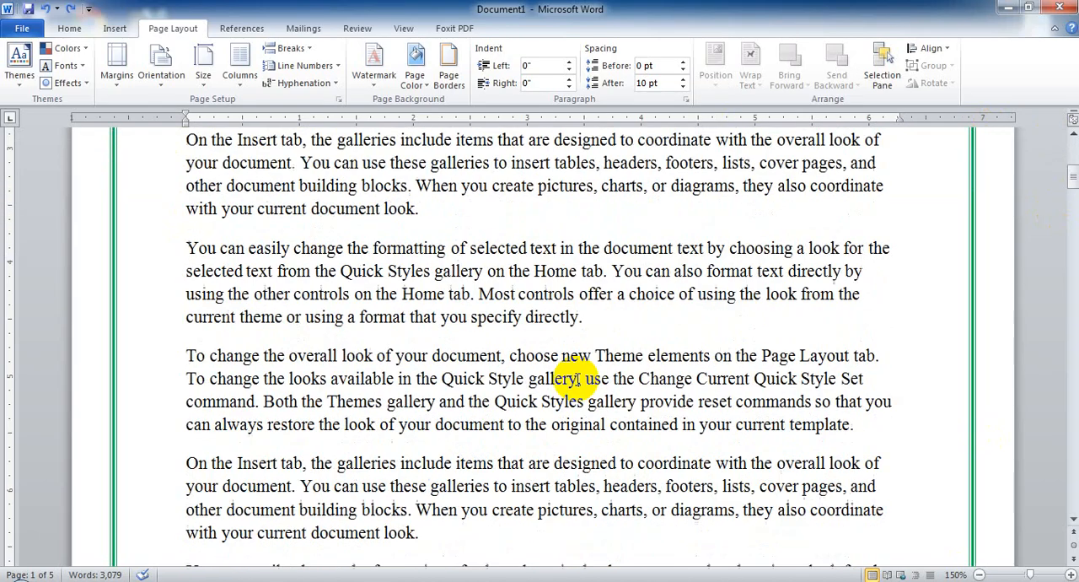
{"action": "scroll", "coordinate": [561, 366], "scroll_direction": "up", "scroll_amount": 18}
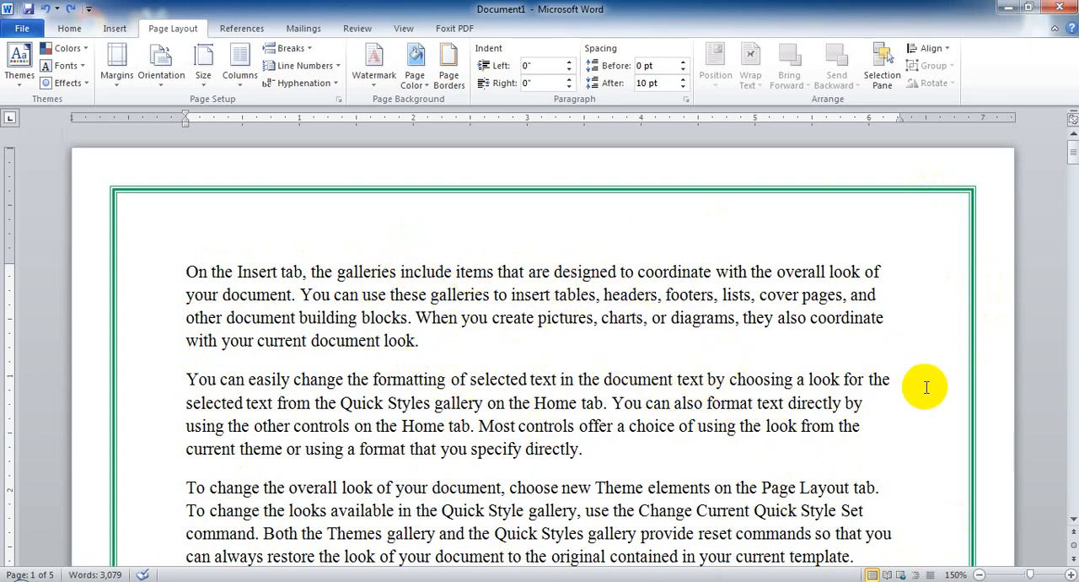
Lay out the two paragraphs from "You can easily change" through "your current template." in two columns.
{"action": "scroll", "coordinate": [694, 317], "scroll_direction": "down", "scroll_amount": 2}
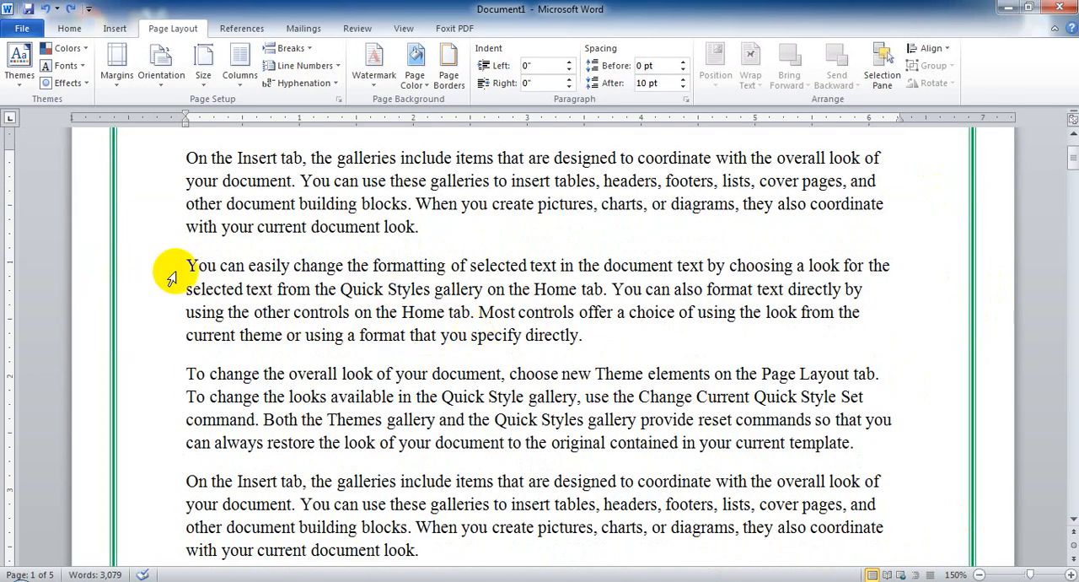
{"action": "left_click_drag", "start_coordinate": [185, 267], "coordinate": [841, 458]}
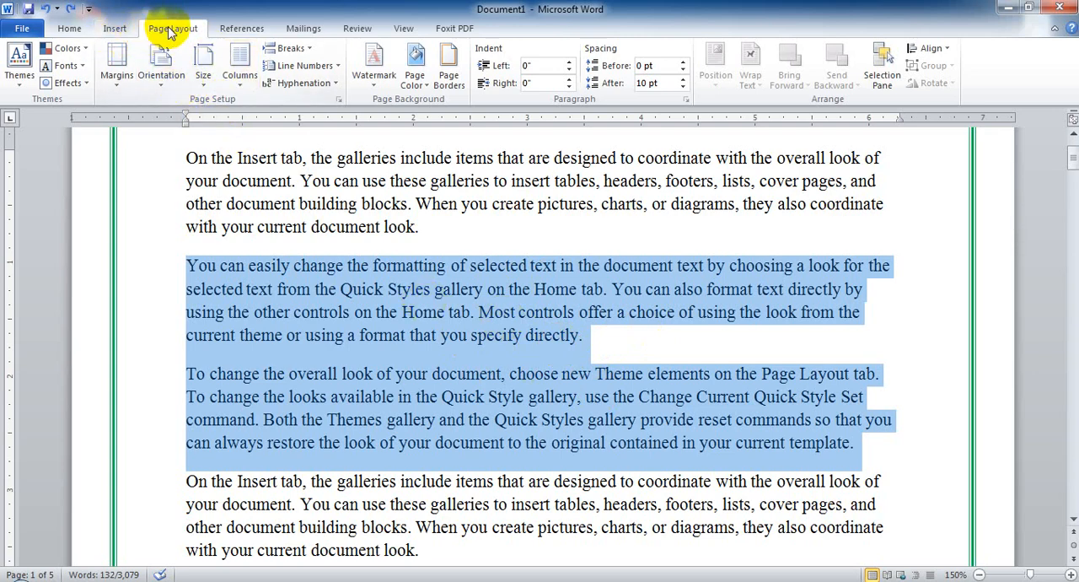
{"action": "left_click", "coordinate": [245, 76]}
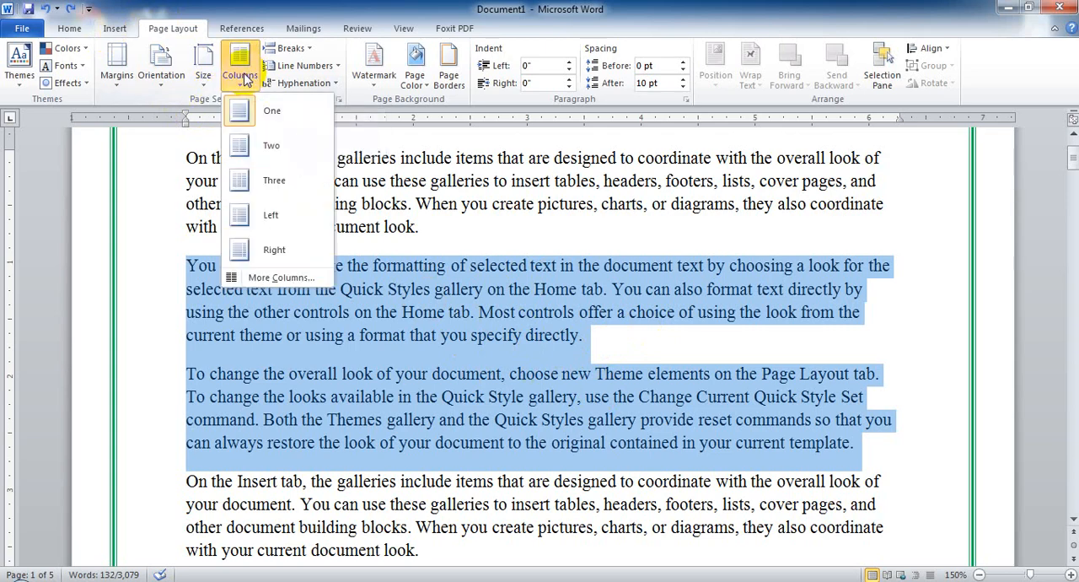
{"action": "left_click", "coordinate": [271, 148]}
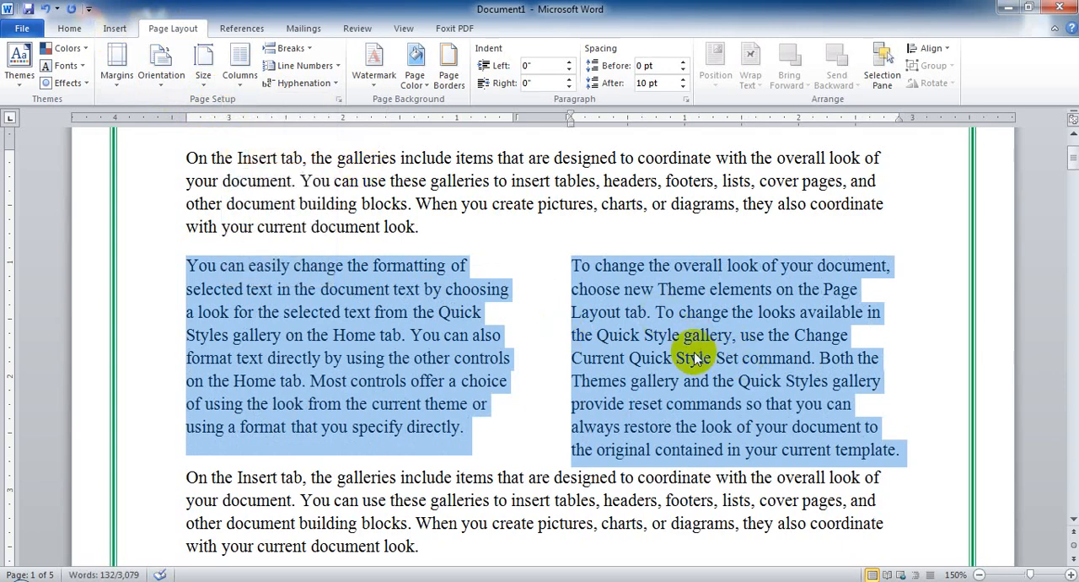
Try three columns on the selected paragraphs and return them to one column.
{"action": "left_click", "coordinate": [244, 76]}
{"action": "left_click", "coordinate": [274, 182]}
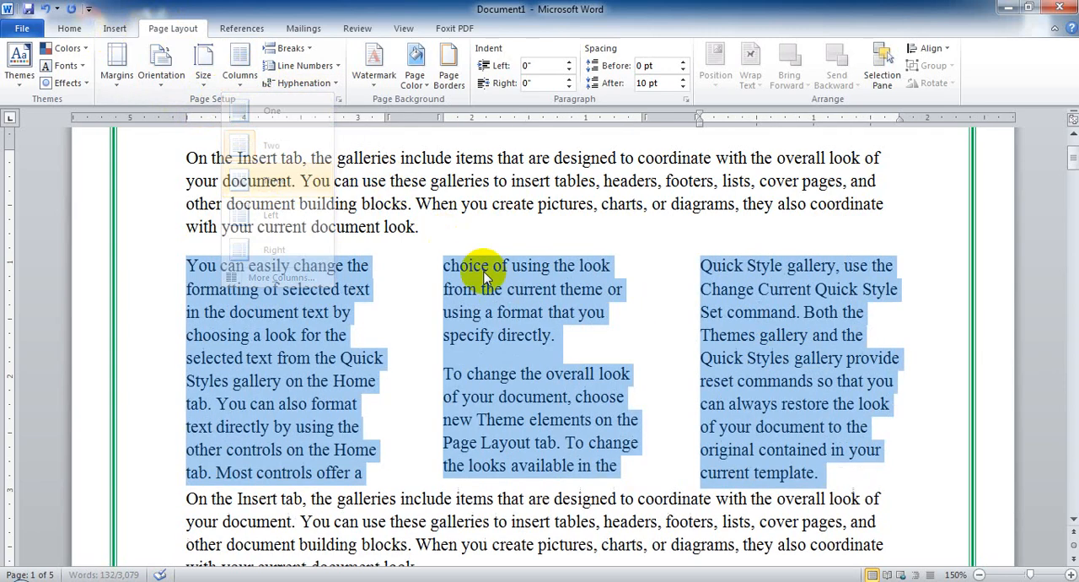
{"action": "left_click", "coordinate": [236, 59]}
{"action": "left_click", "coordinate": [270, 118]}
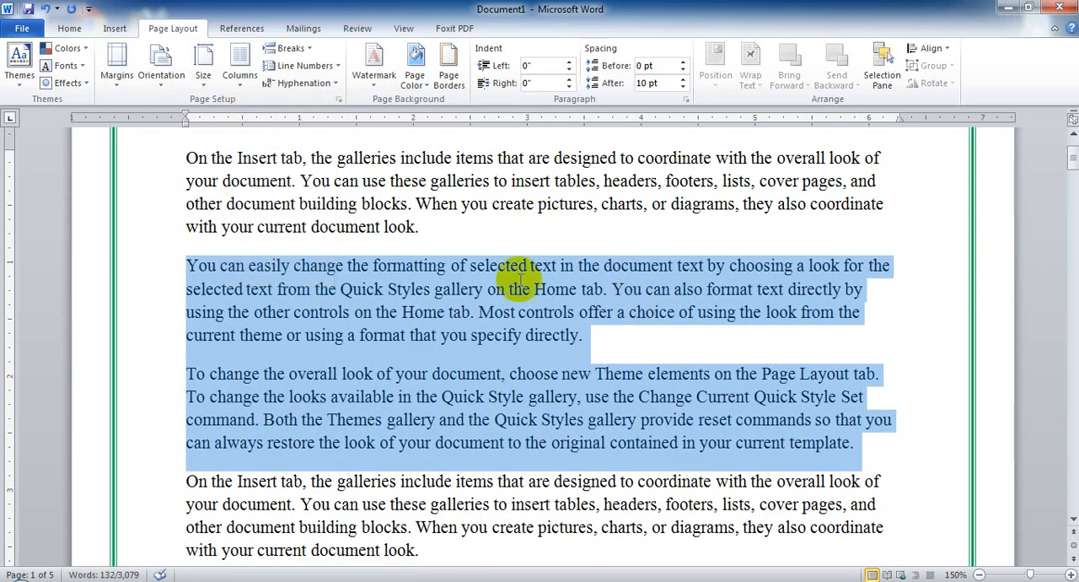
Apply the Left column preset to the selected paragraphs in the Columns settings.
{"action": "left_click", "coordinate": [246, 76]}
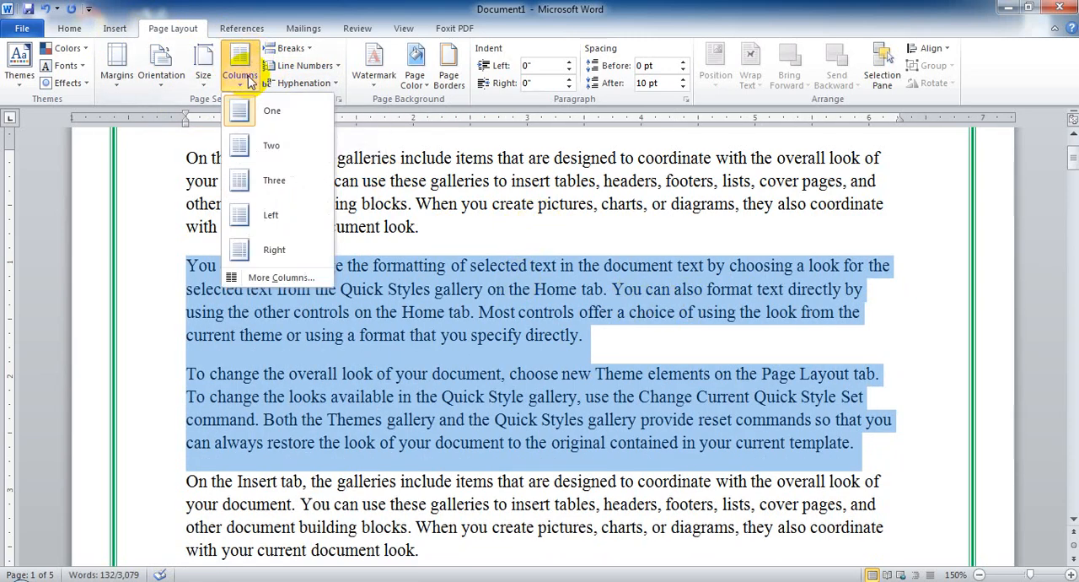
{"action": "left_click", "coordinate": [283, 278]}
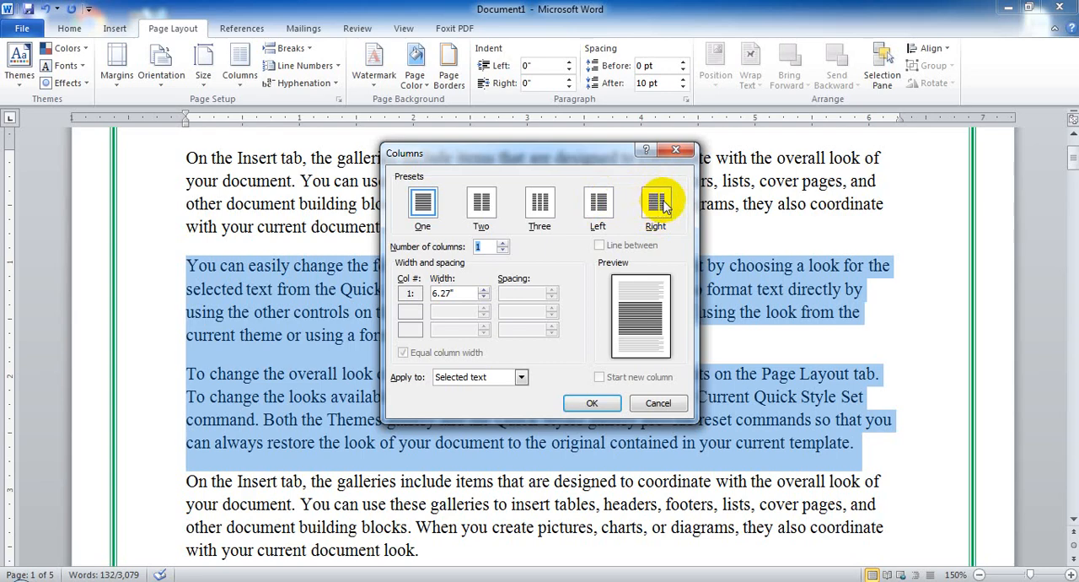
{"action": "left_click", "coordinate": [599, 202]}
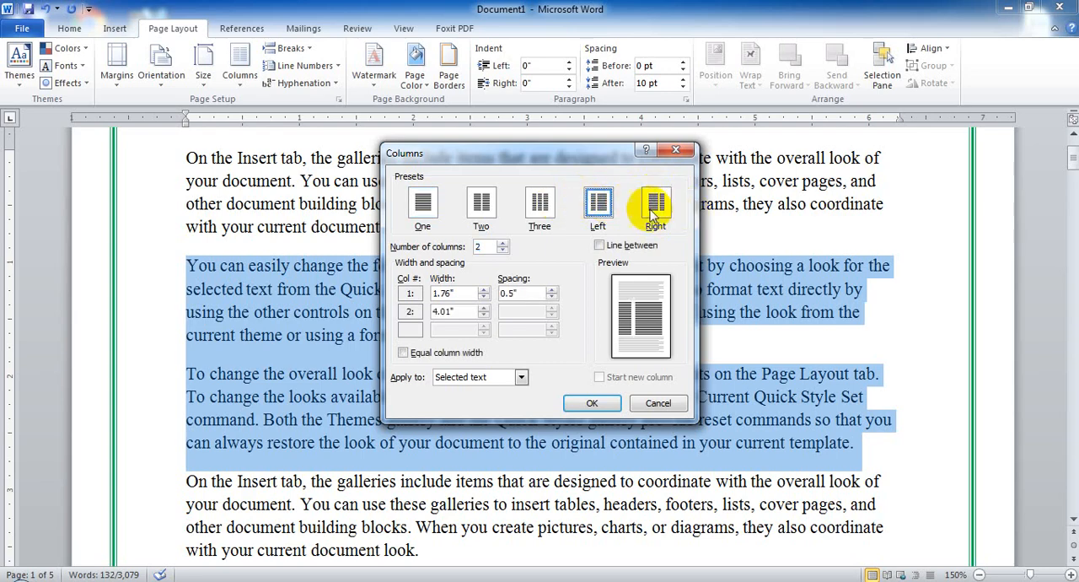
{"action": "left_click", "coordinate": [592, 403]}
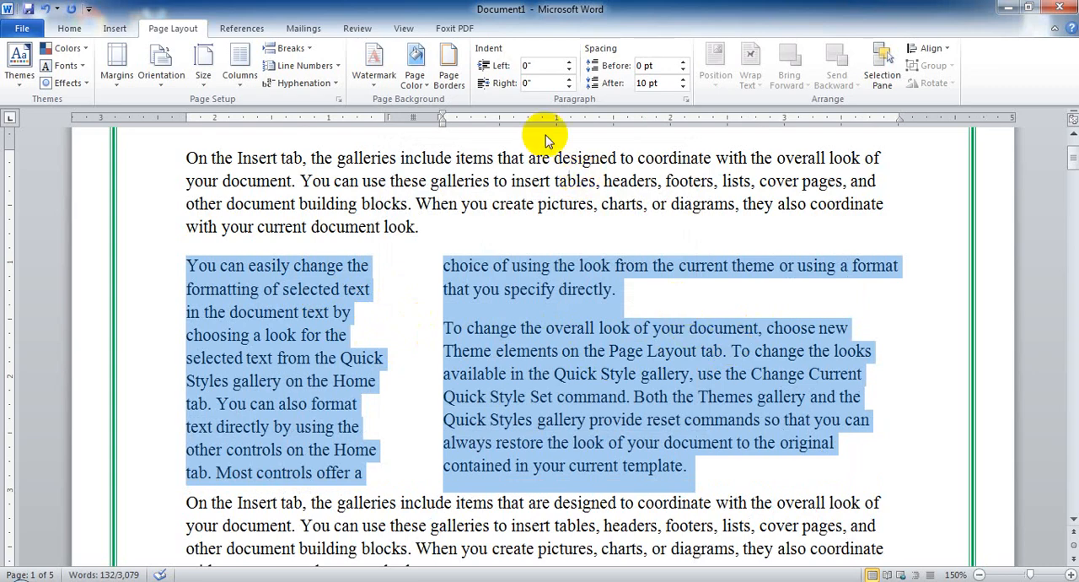
Set the number of columns for the selected paragraphs to 5 in the Columns settings.
{"action": "left_click", "coordinate": [239, 74]}
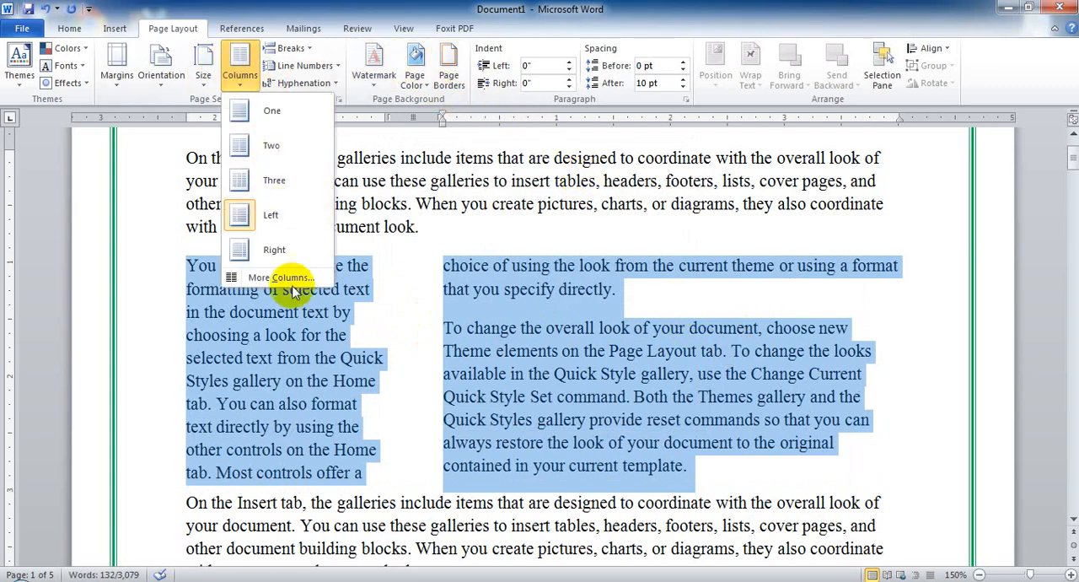
{"action": "left_click", "coordinate": [263, 277]}
{"action": "left_click_drag", "start_coordinate": [478, 247], "coordinate": [487, 249]}
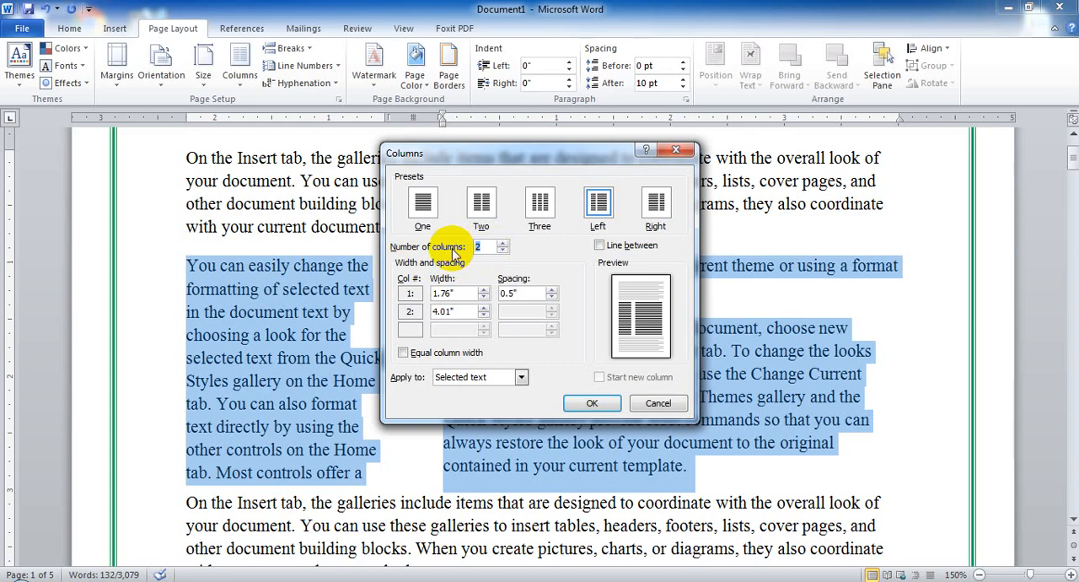
{"action": "left_click", "coordinate": [423, 204]}
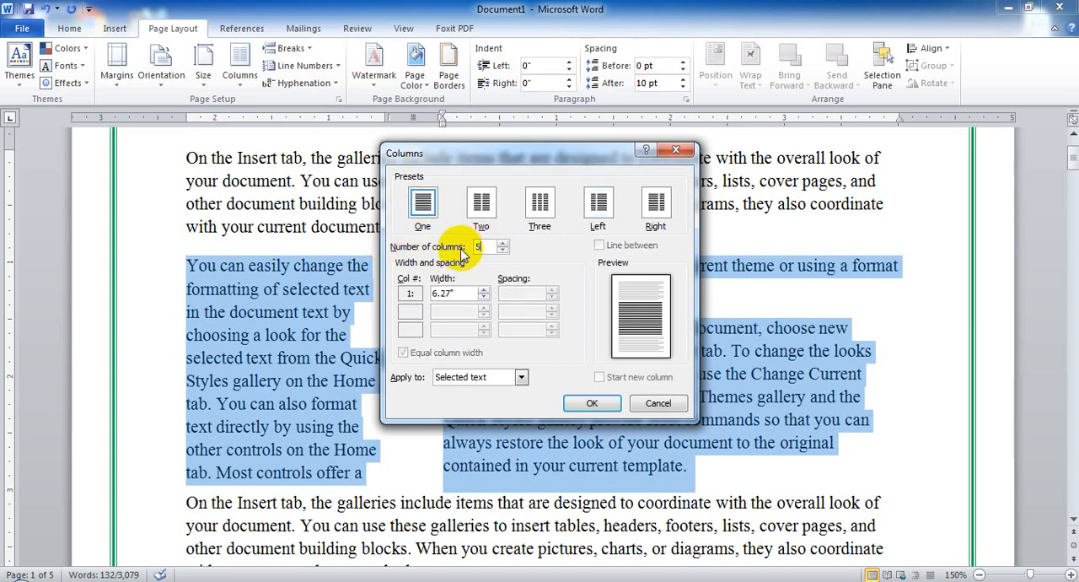
{"action": "left_click", "coordinate": [495, 246]}
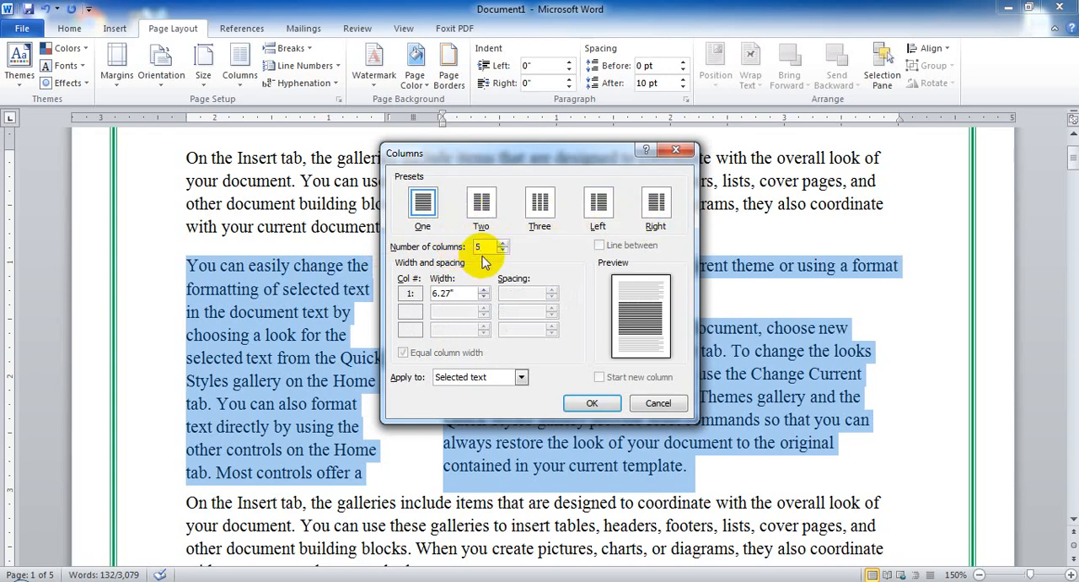
{"action": "left_click", "coordinate": [590, 403]}
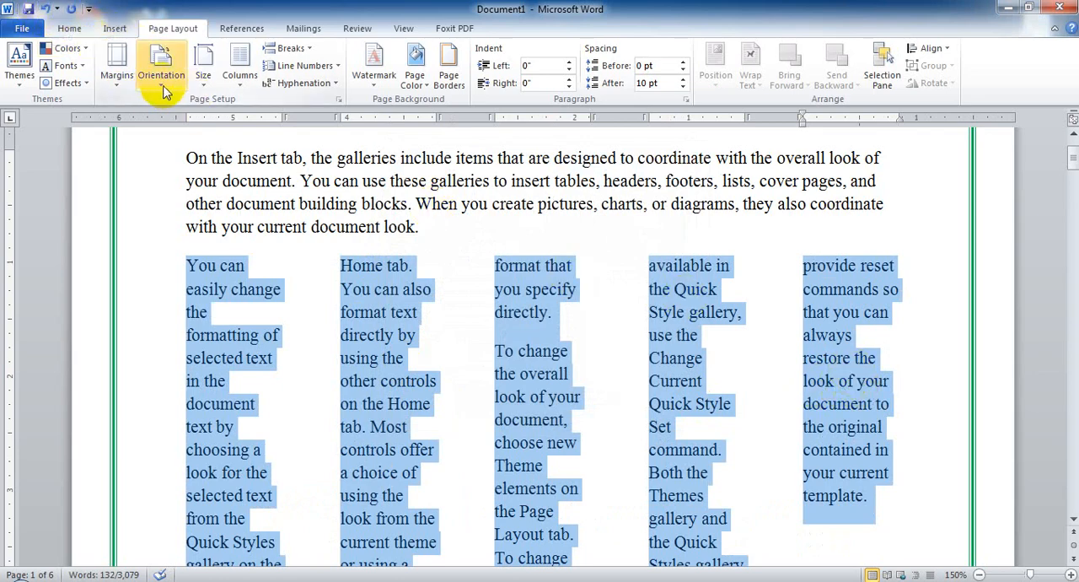
Add a line between the five columns, with column width 1 inch and spacing 0.25 inch.
{"action": "left_click", "coordinate": [229, 83]}
{"action": "left_click", "coordinate": [283, 280]}
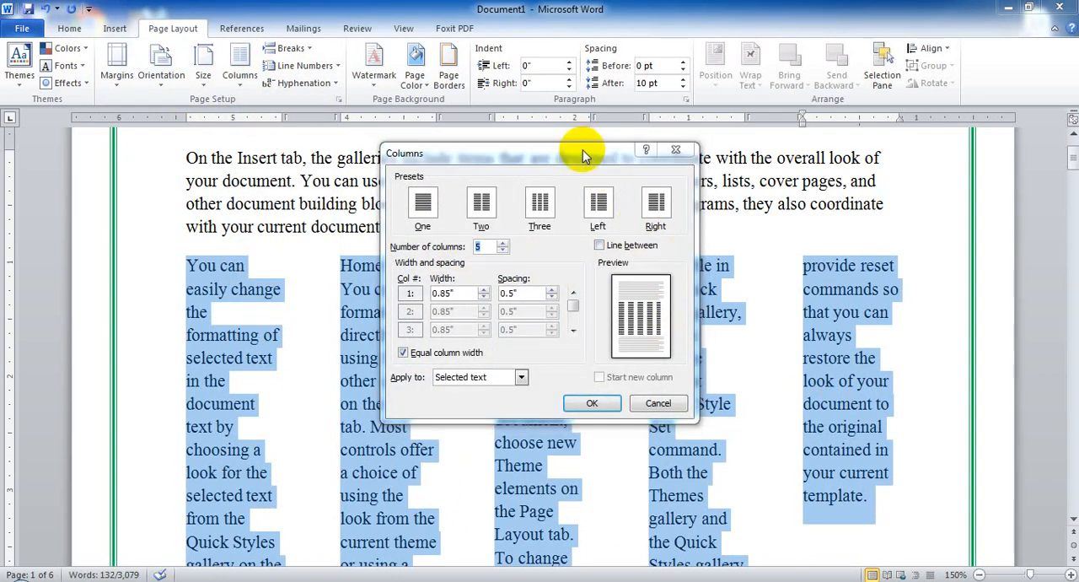
{"action": "left_click_drag", "start_coordinate": [583, 149], "coordinate": [869, 44]}
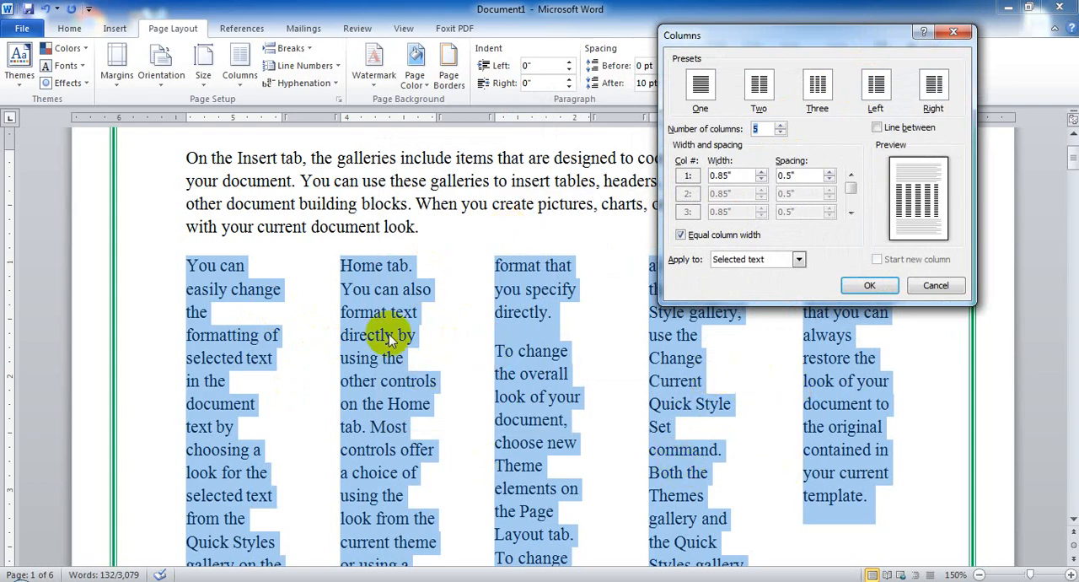
{"action": "left_click", "coordinate": [877, 127]}
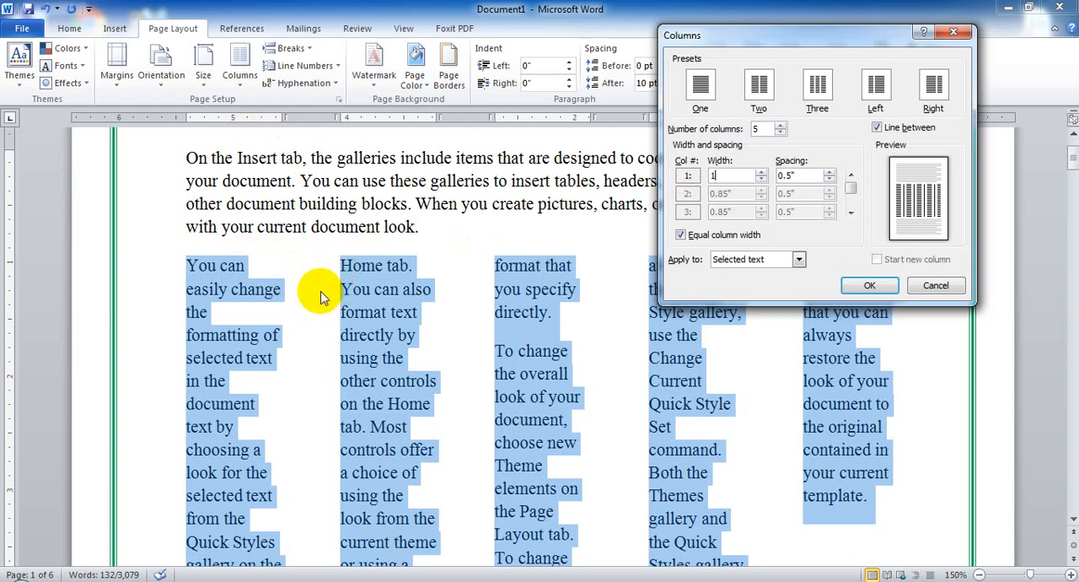
{"action": "left_click", "coordinate": [808, 174]}
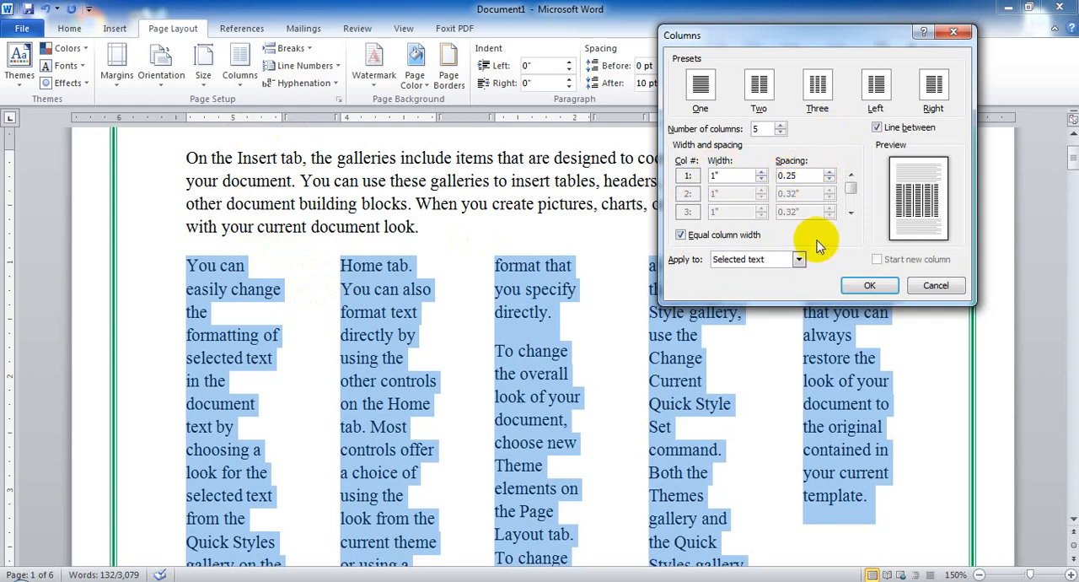
{"action": "left_click", "coordinate": [865, 286]}
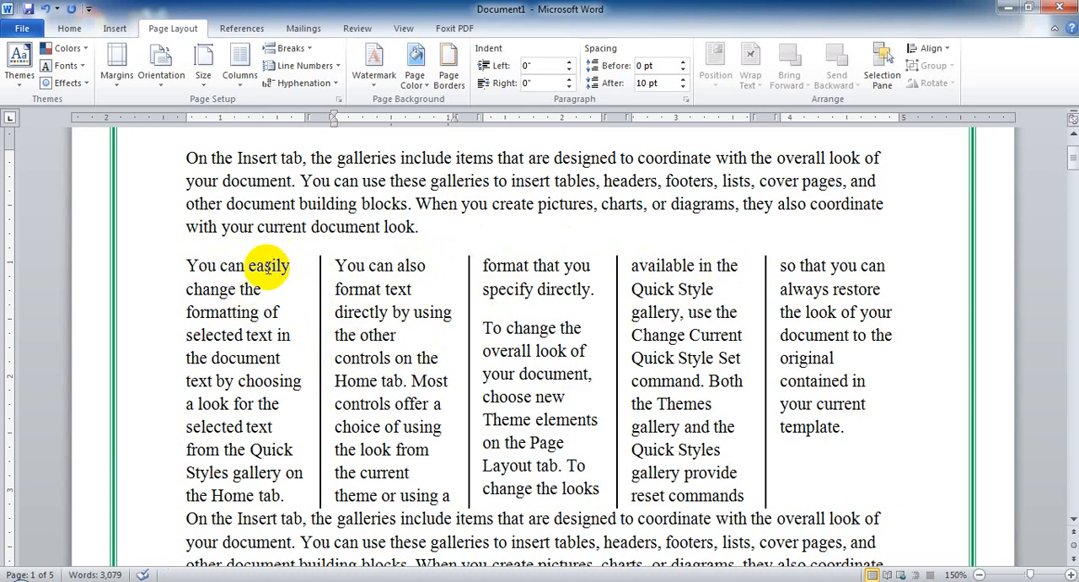
{"action": "left_click", "coordinate": [252, 84]}
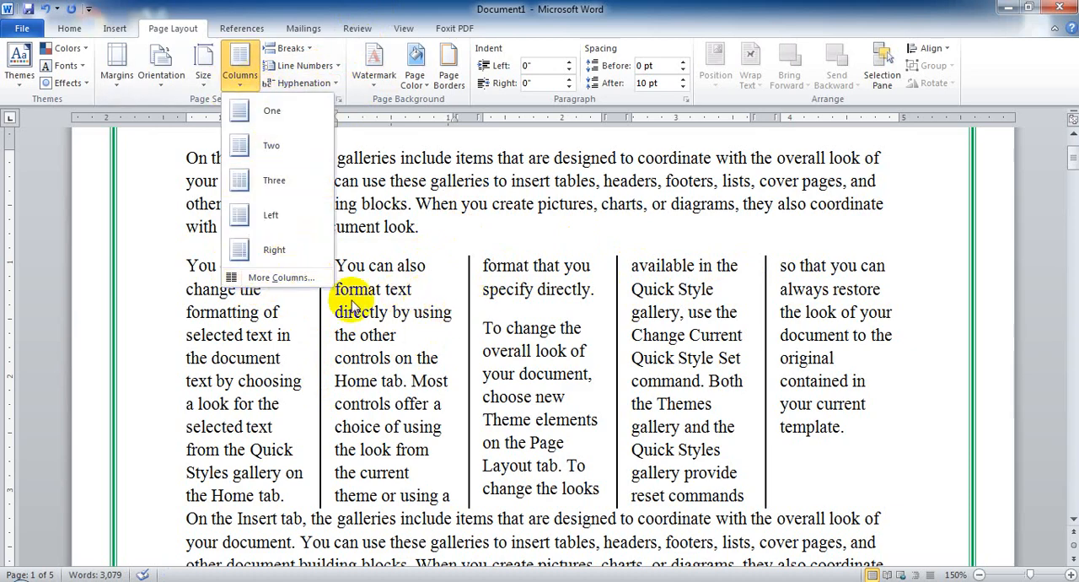
{"action": "left_click", "coordinate": [271, 279]}
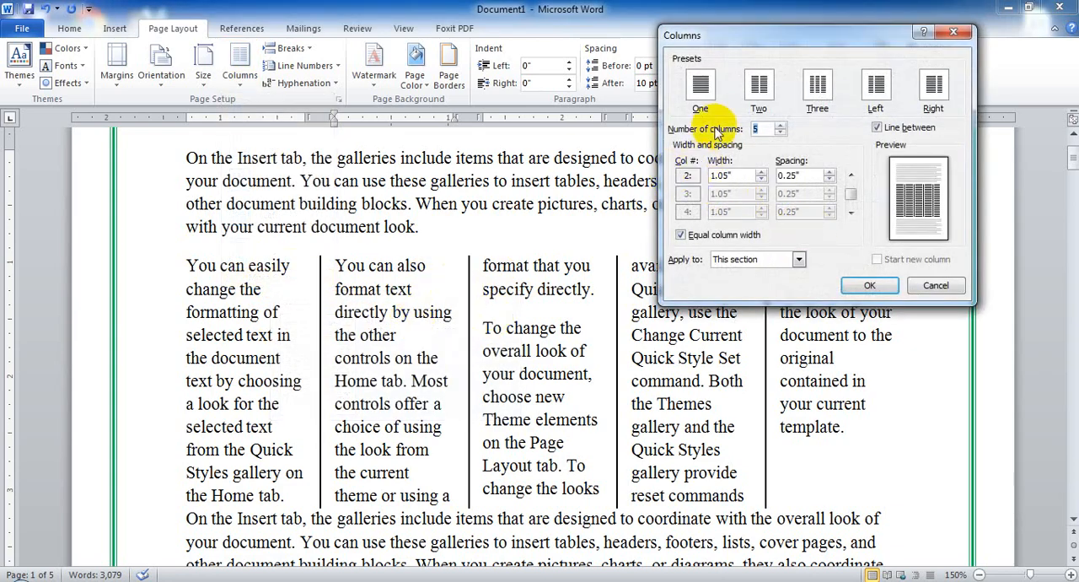
{"action": "left_click", "coordinate": [759, 90]}
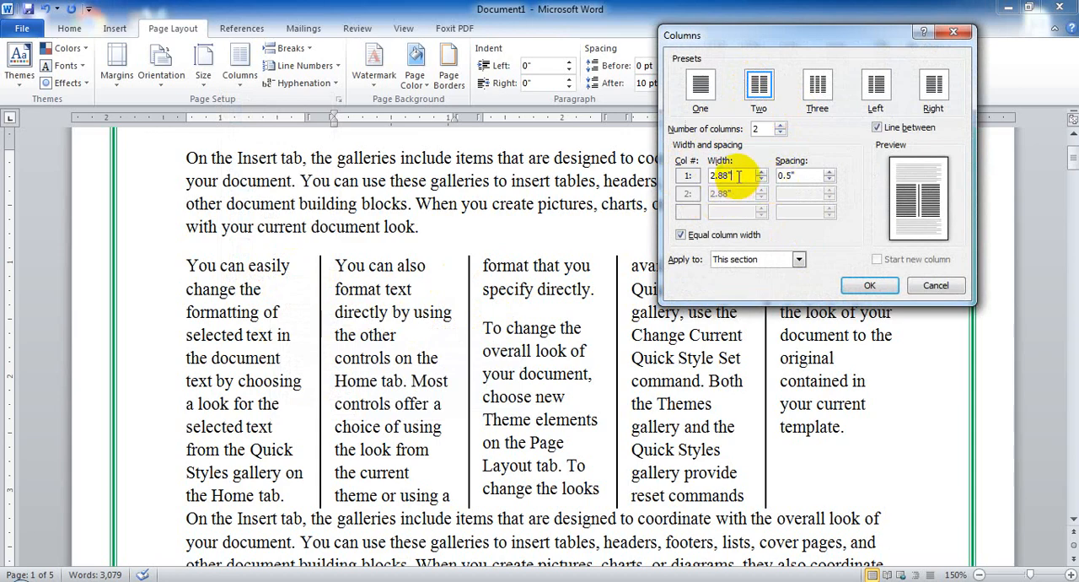
{"action": "left_click_drag", "start_coordinate": [739, 175], "coordinate": [616, 177]}
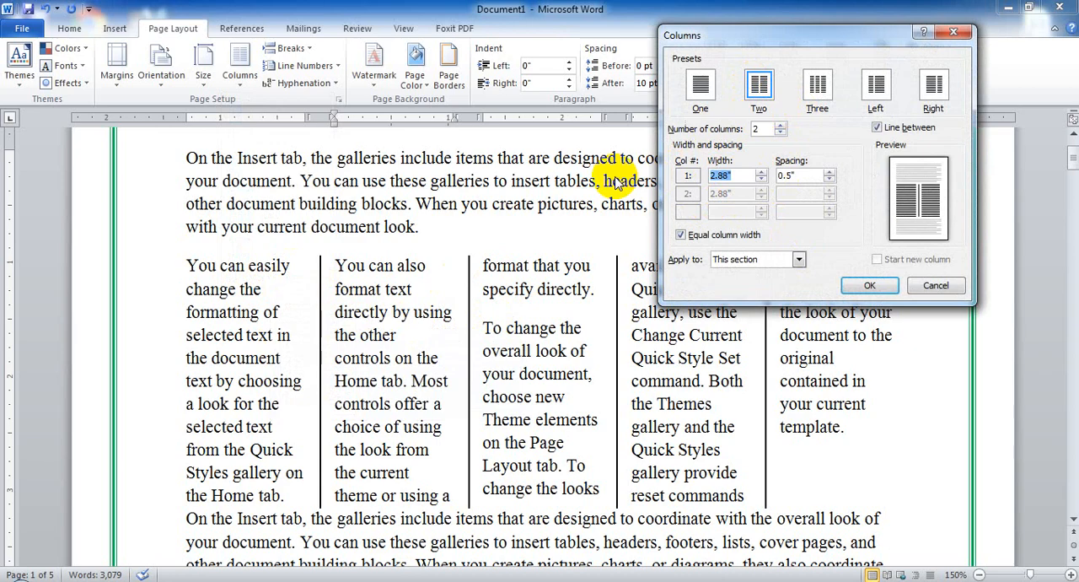
{"action": "left_click", "coordinate": [917, 285]}
{"action": "left_click", "coordinate": [485, 350]}
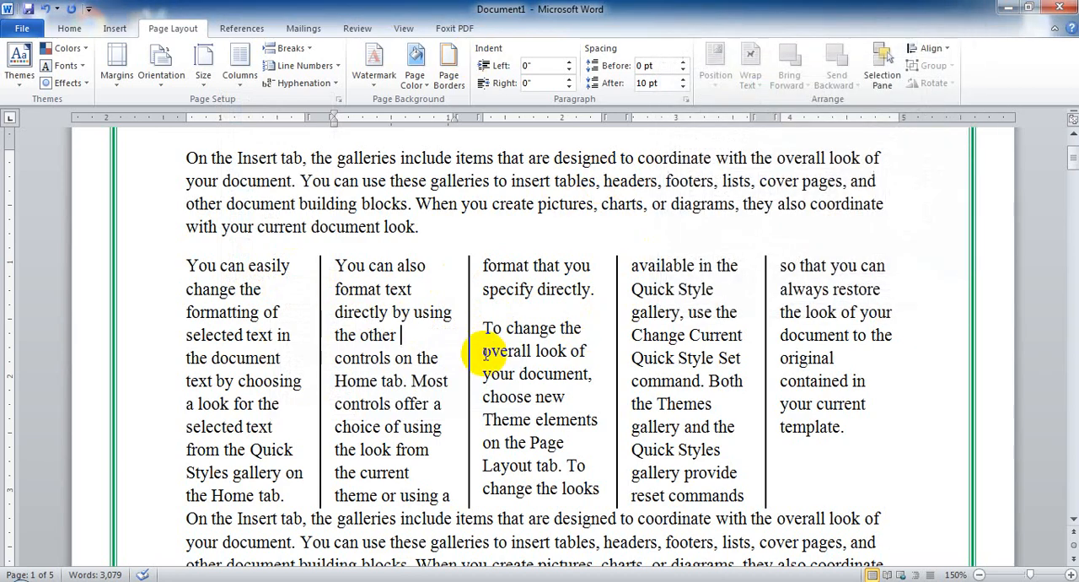
Select the two paragraphs laid out in five columns and return them to one column.
{"action": "left_click_drag", "start_coordinate": [188, 265], "coordinate": [833, 450]}
{"action": "left_click", "coordinate": [240, 74]}
{"action": "left_click", "coordinate": [324, 164]}
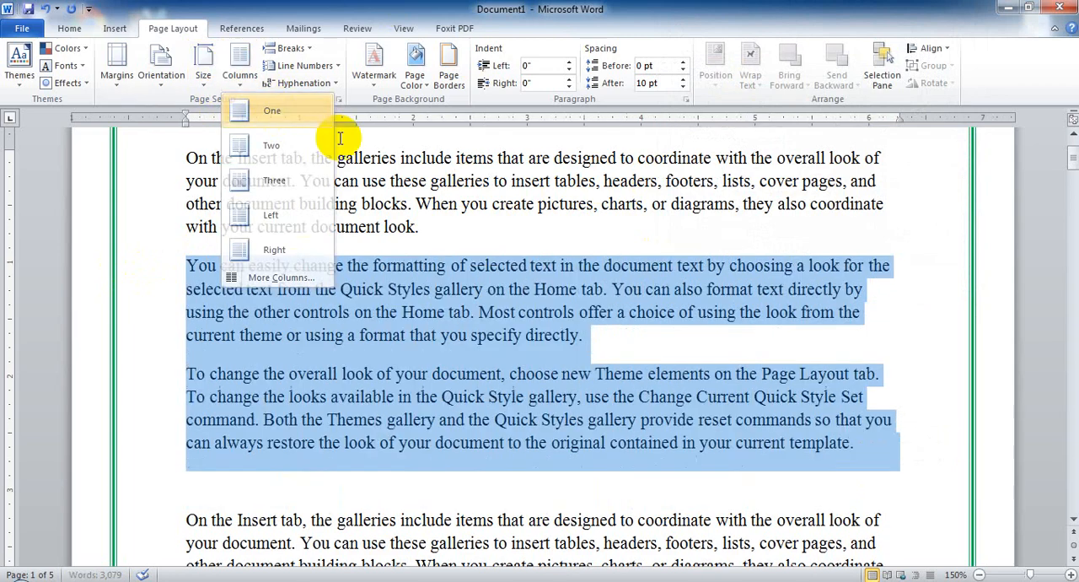
Apply the Two columns preset to the selected paragraphs with a line between, column width 3.13 inches and spacing 0 inches.
{"action": "left_click", "coordinate": [240, 74]}
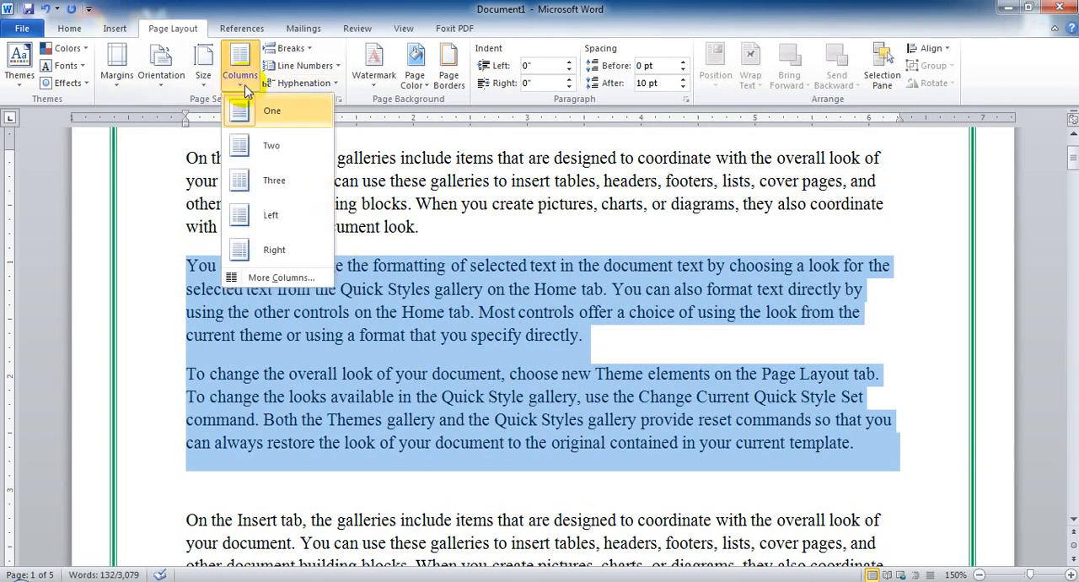
{"action": "left_click", "coordinate": [281, 277]}
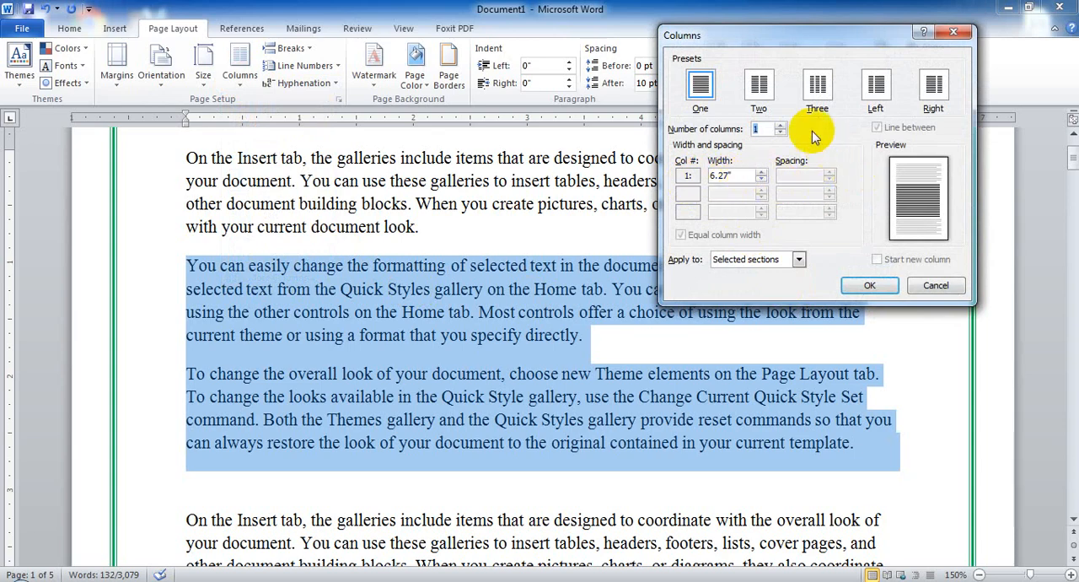
{"action": "left_click", "coordinate": [761, 88]}
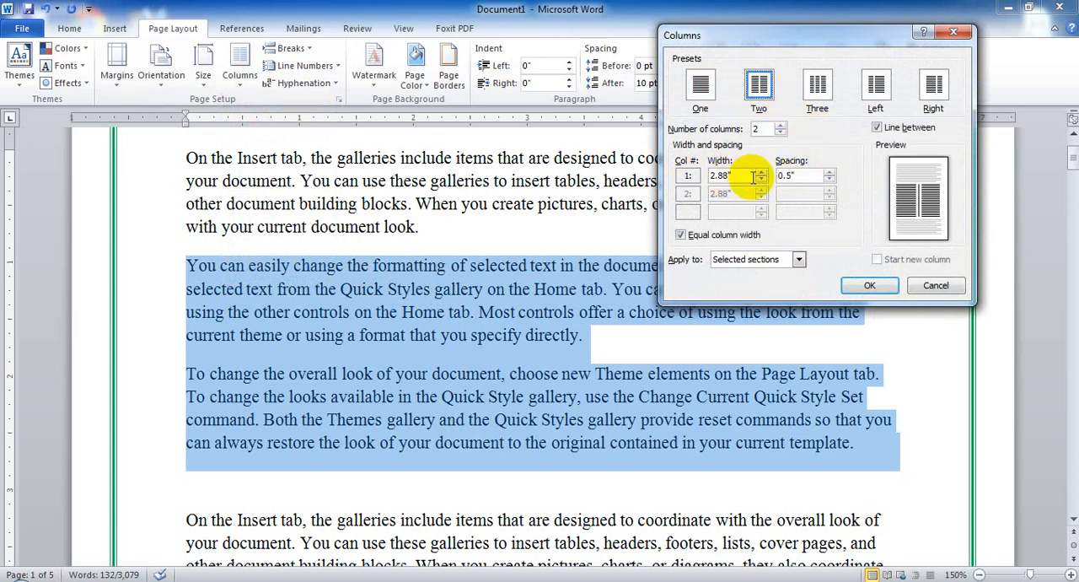
{"action": "left_click_drag", "start_coordinate": [750, 176], "coordinate": [727, 176]}
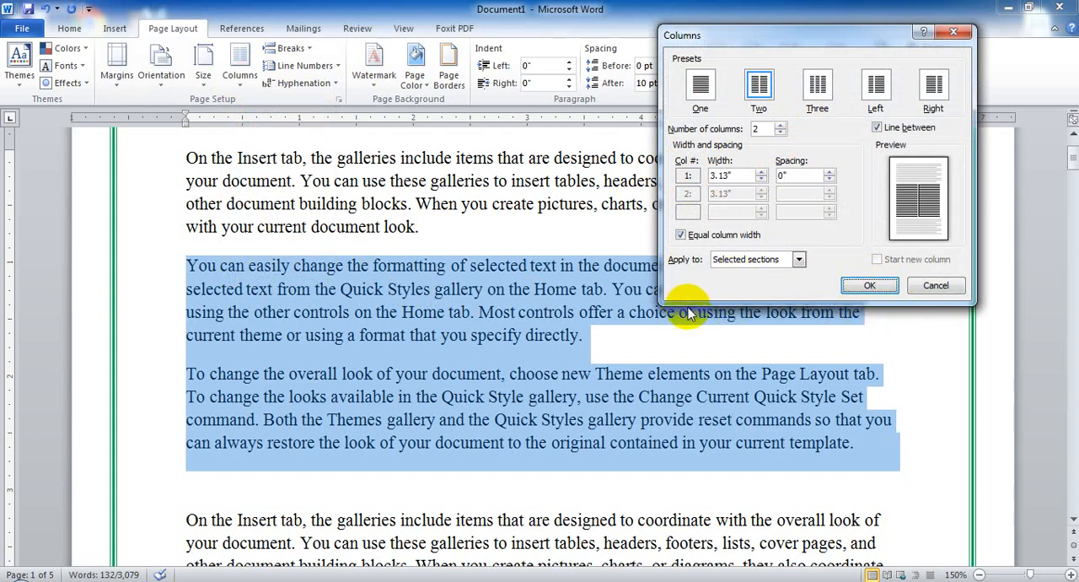
{"action": "left_click", "coordinate": [871, 288]}
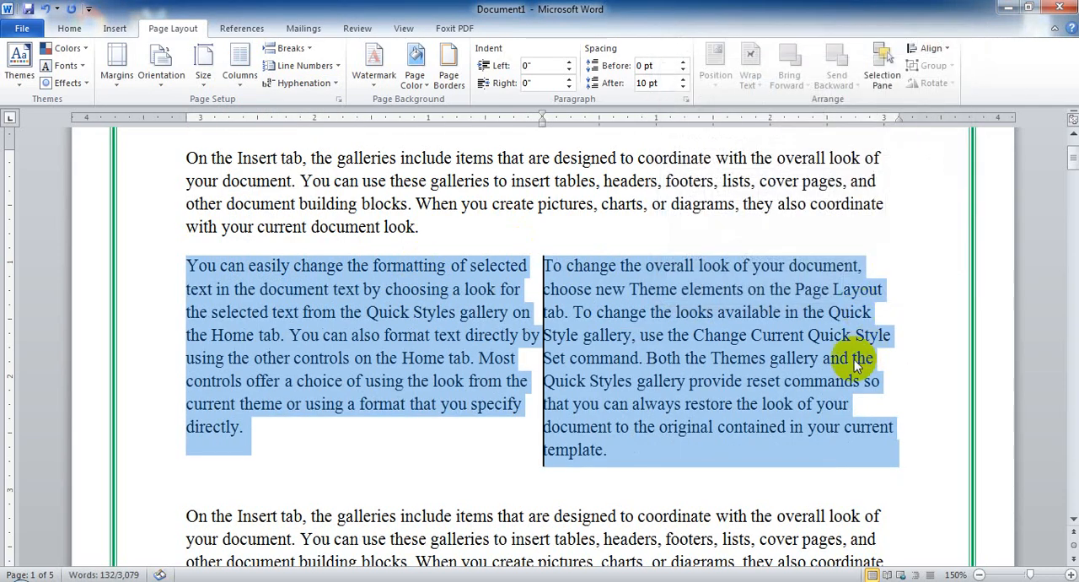